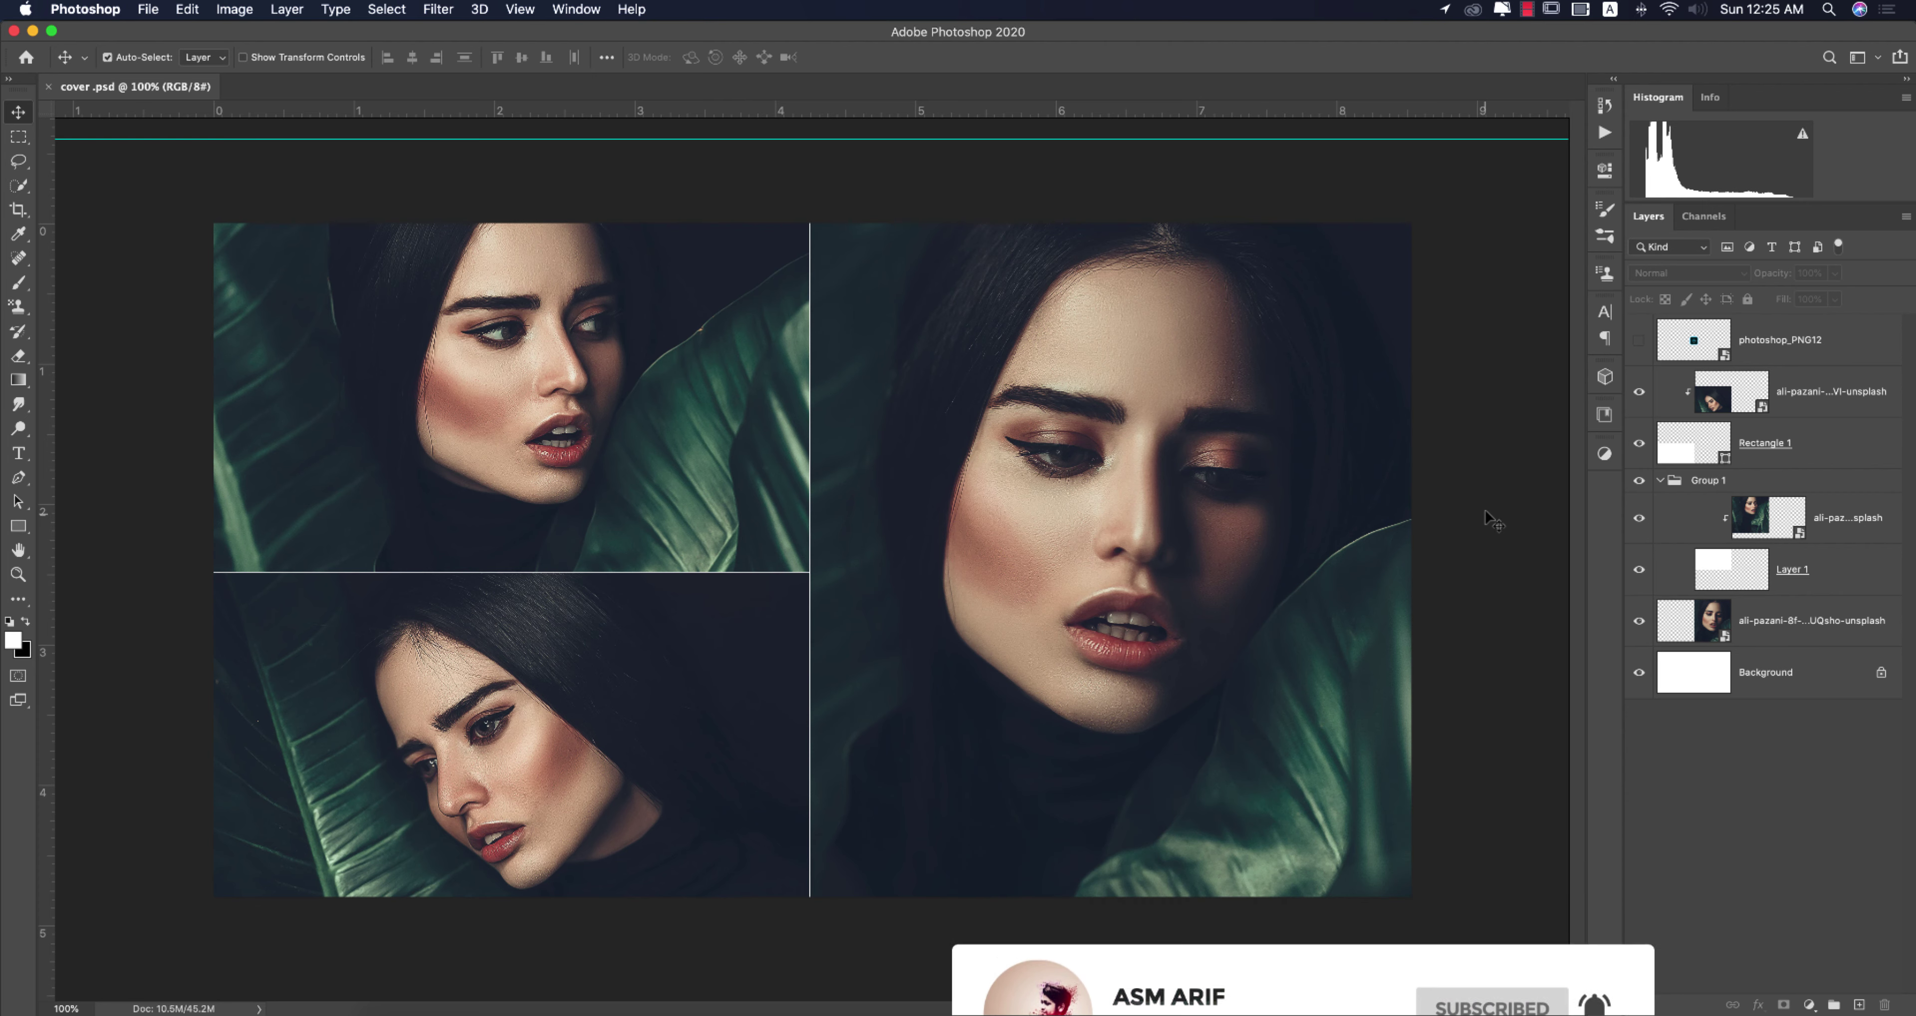
Toggle the top-left, large right and bottom-left photos' visibility to identify their layers.
{"action": "left_click", "coordinate": [1639, 519]}
{"action": "left_click", "coordinate": [1639, 518]}
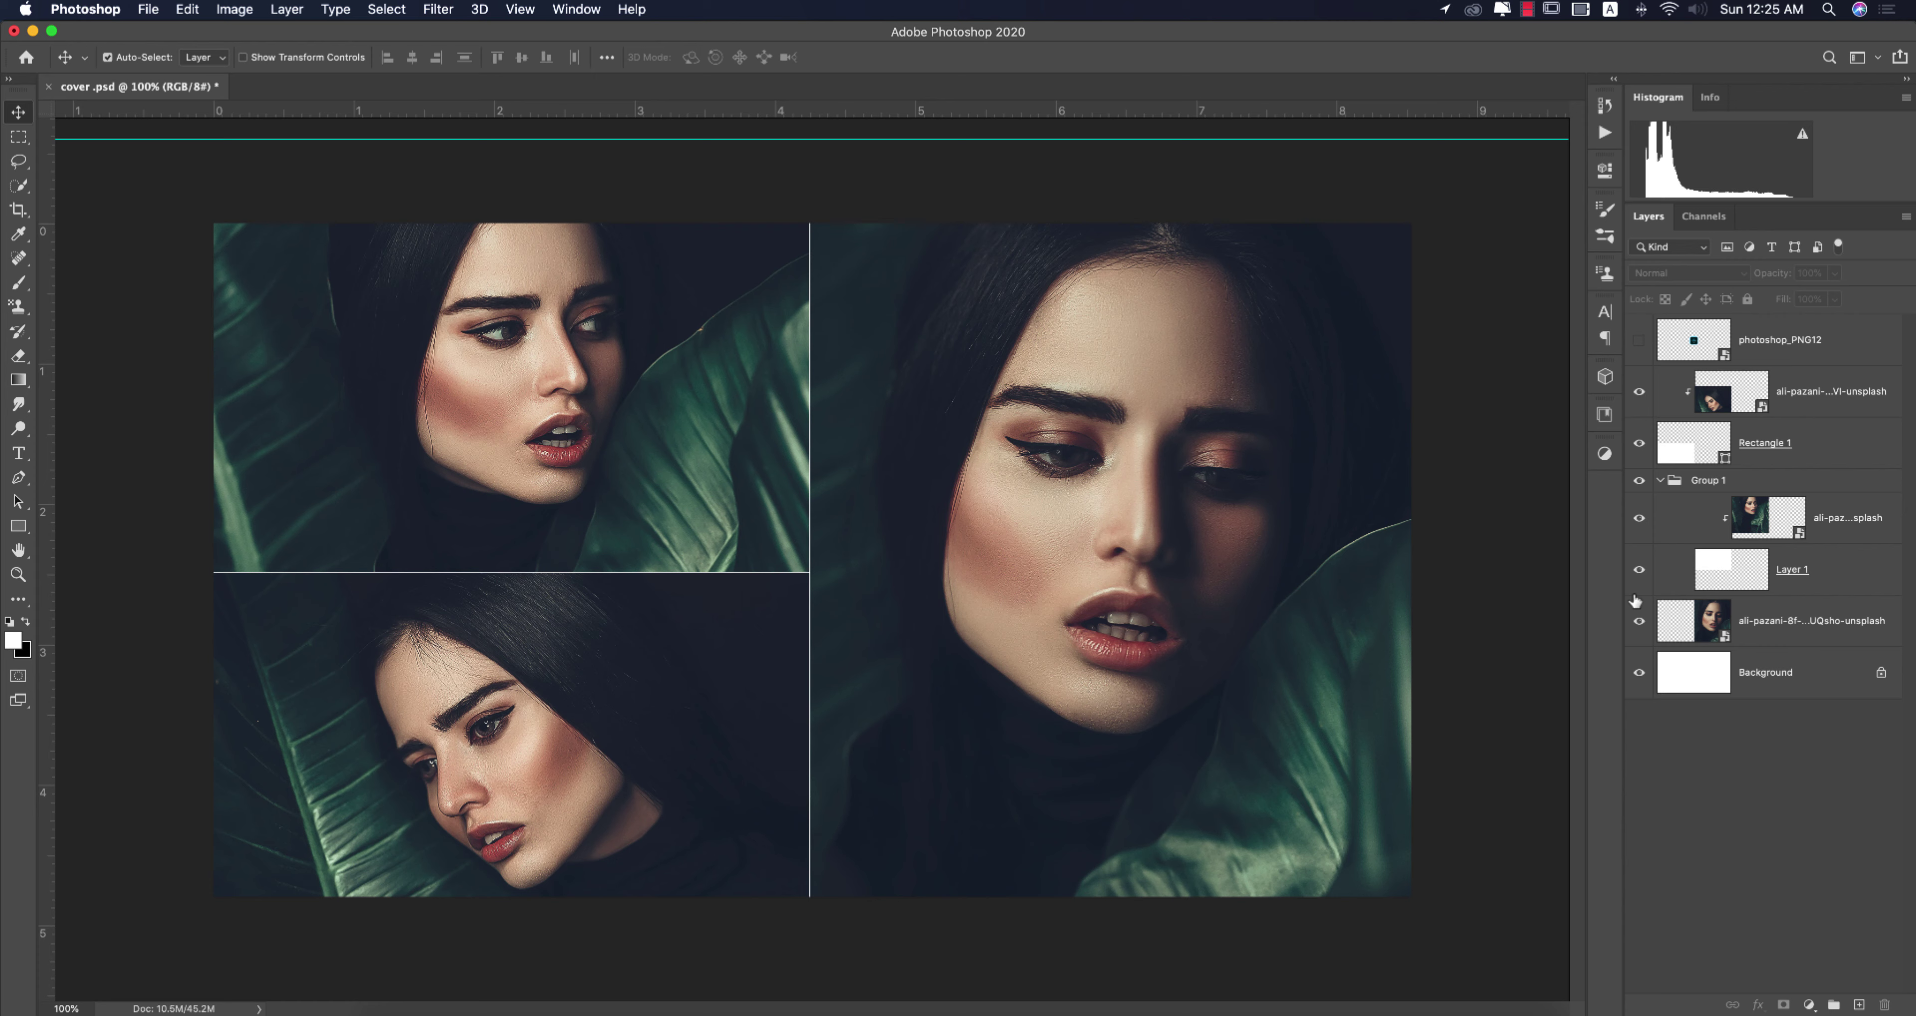
{"action": "left_click", "coordinate": [1639, 620]}
{"action": "left_click", "coordinate": [1639, 621]}
{"action": "left_click", "coordinate": [1640, 392]}
{"action": "left_click", "coordinate": [1639, 392]}
Select the large right photo's layer and confirm it by briefly hiding it.
{"action": "left_click", "coordinate": [1711, 622]}
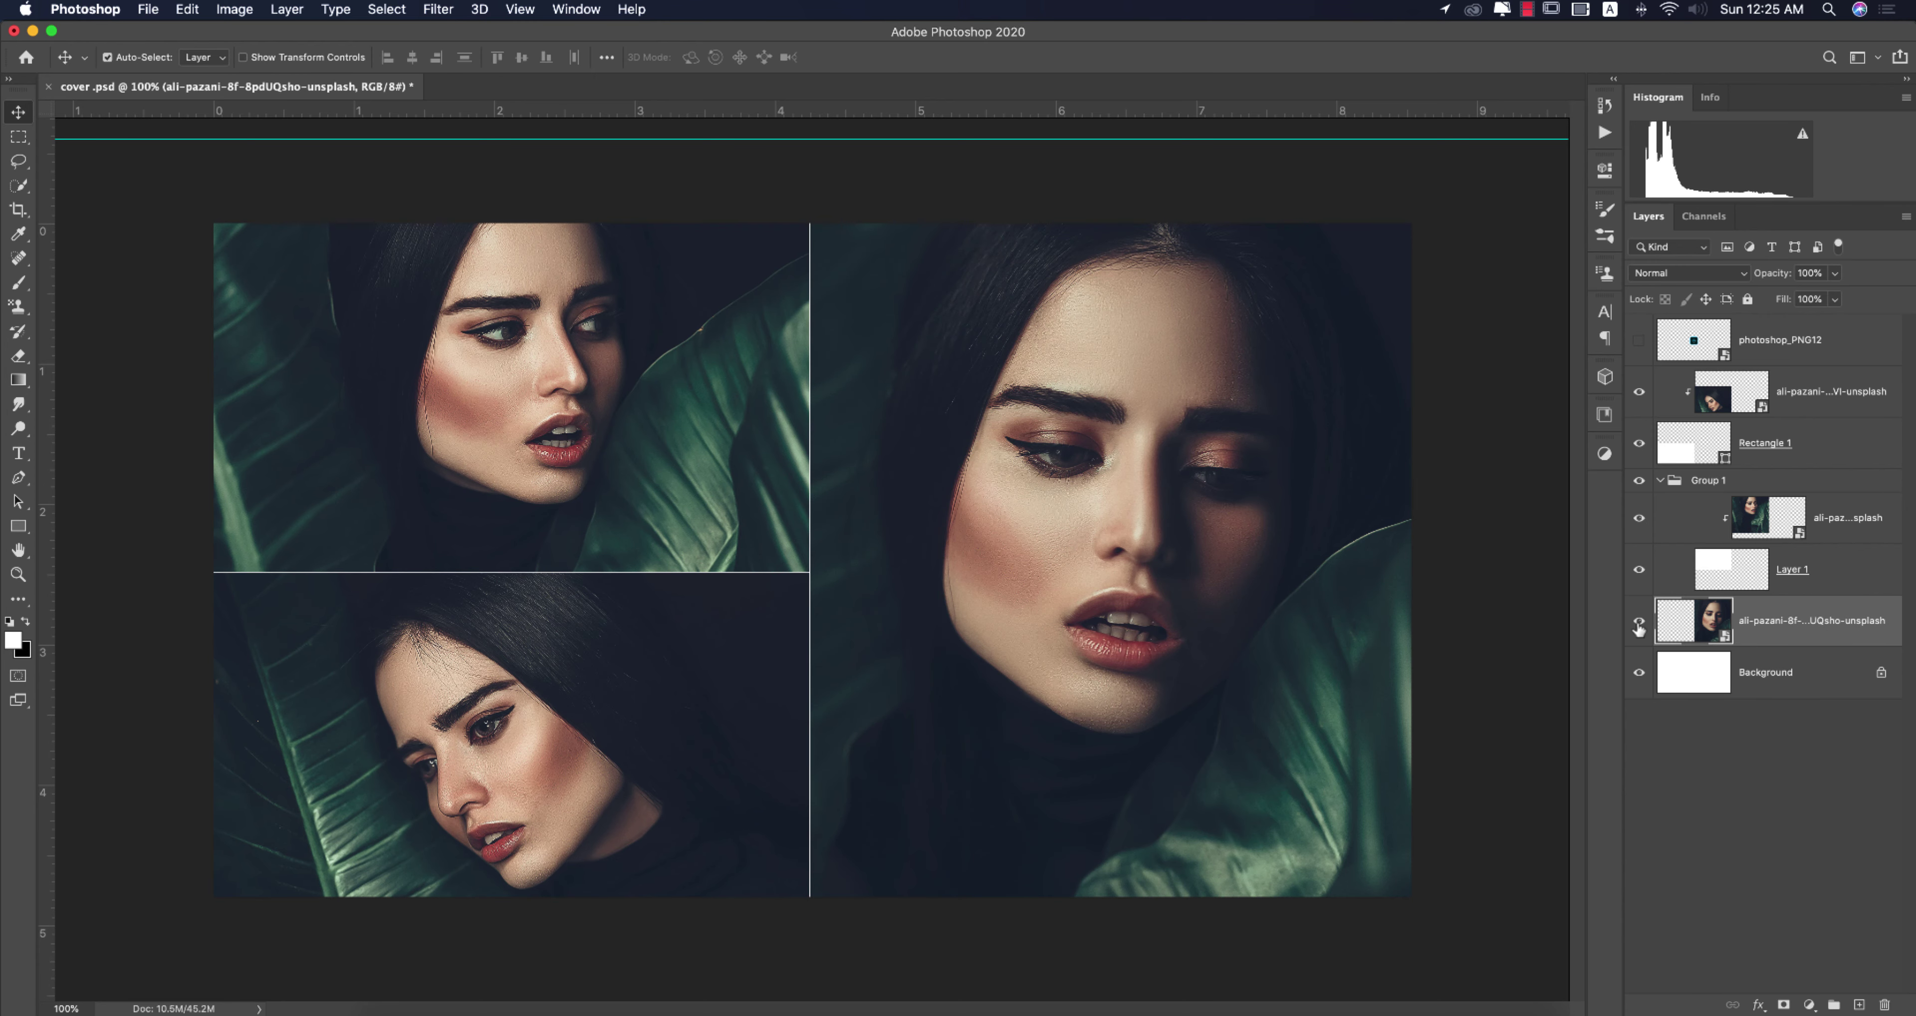
{"action": "left_click", "coordinate": [1639, 620]}
{"action": "left_click", "coordinate": [1640, 620]}
Open the right photo's smart object, hide the graded copy and select the original layer.
{"action": "double_click", "coordinate": [1725, 639]}
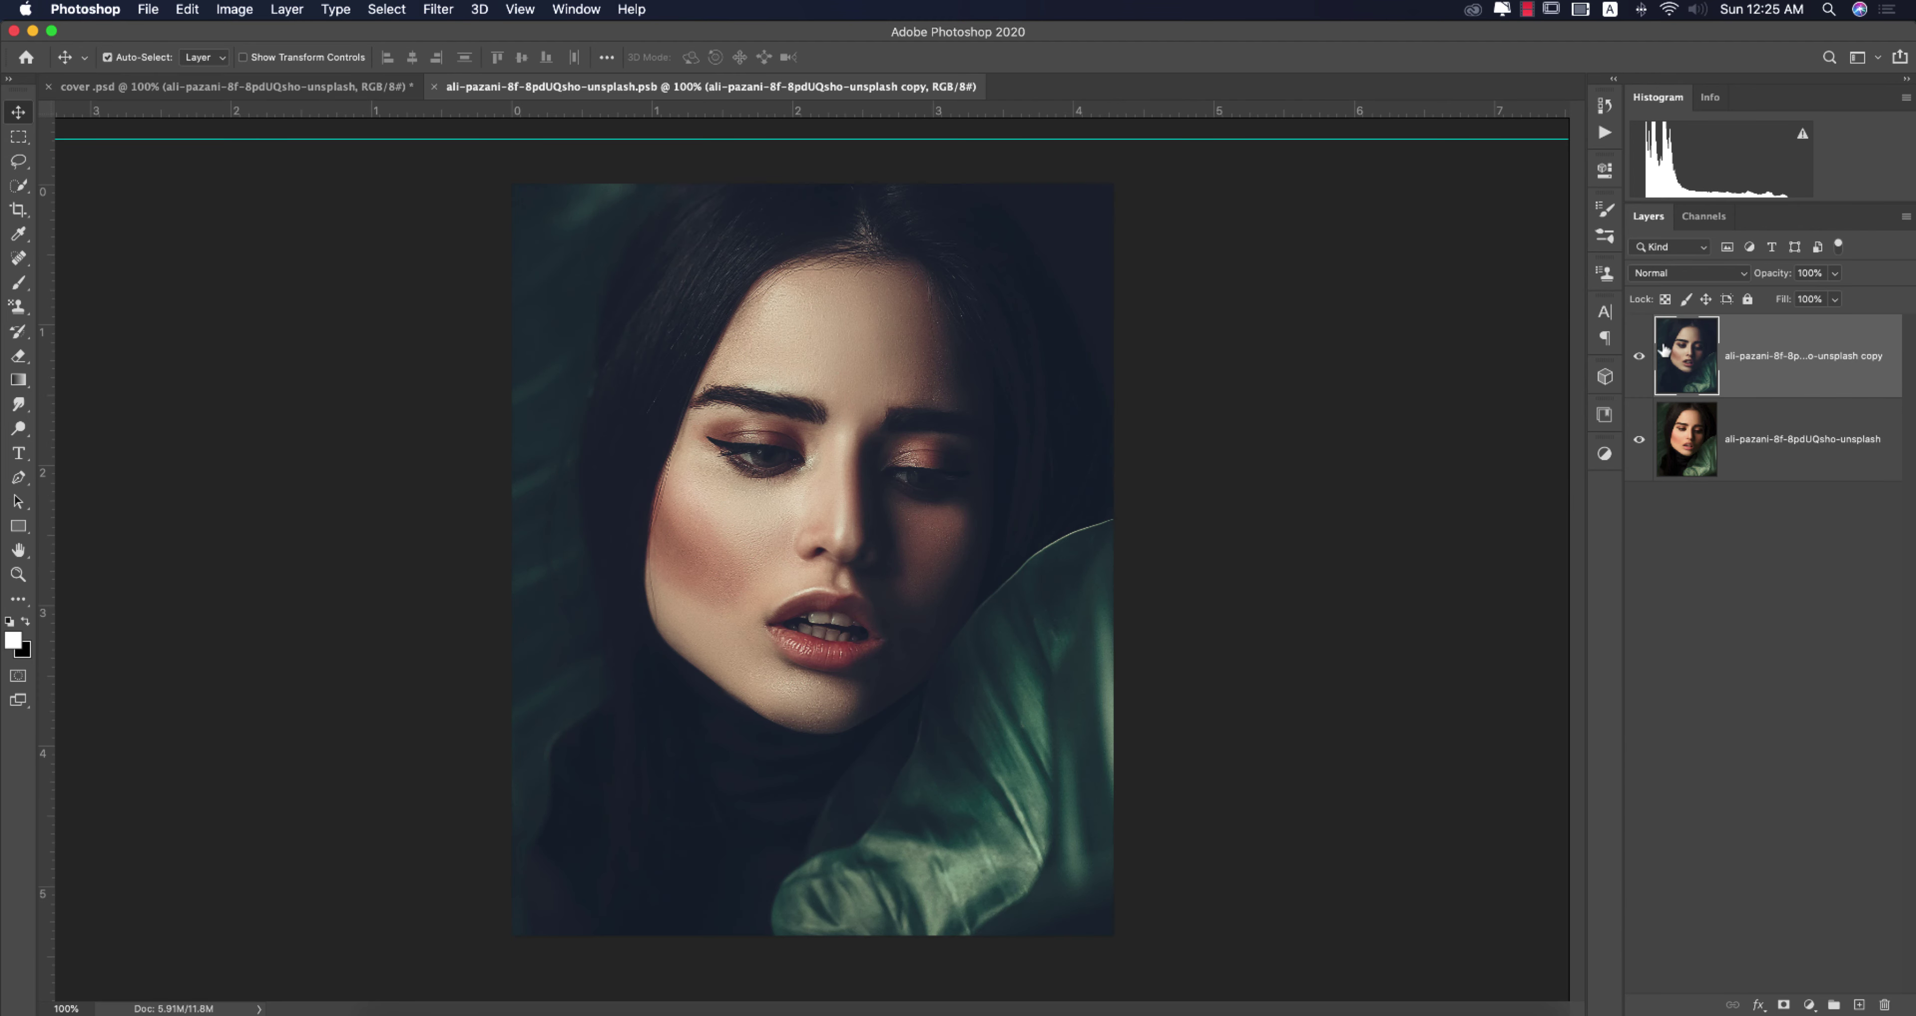
{"action": "left_click", "coordinate": [1640, 357]}
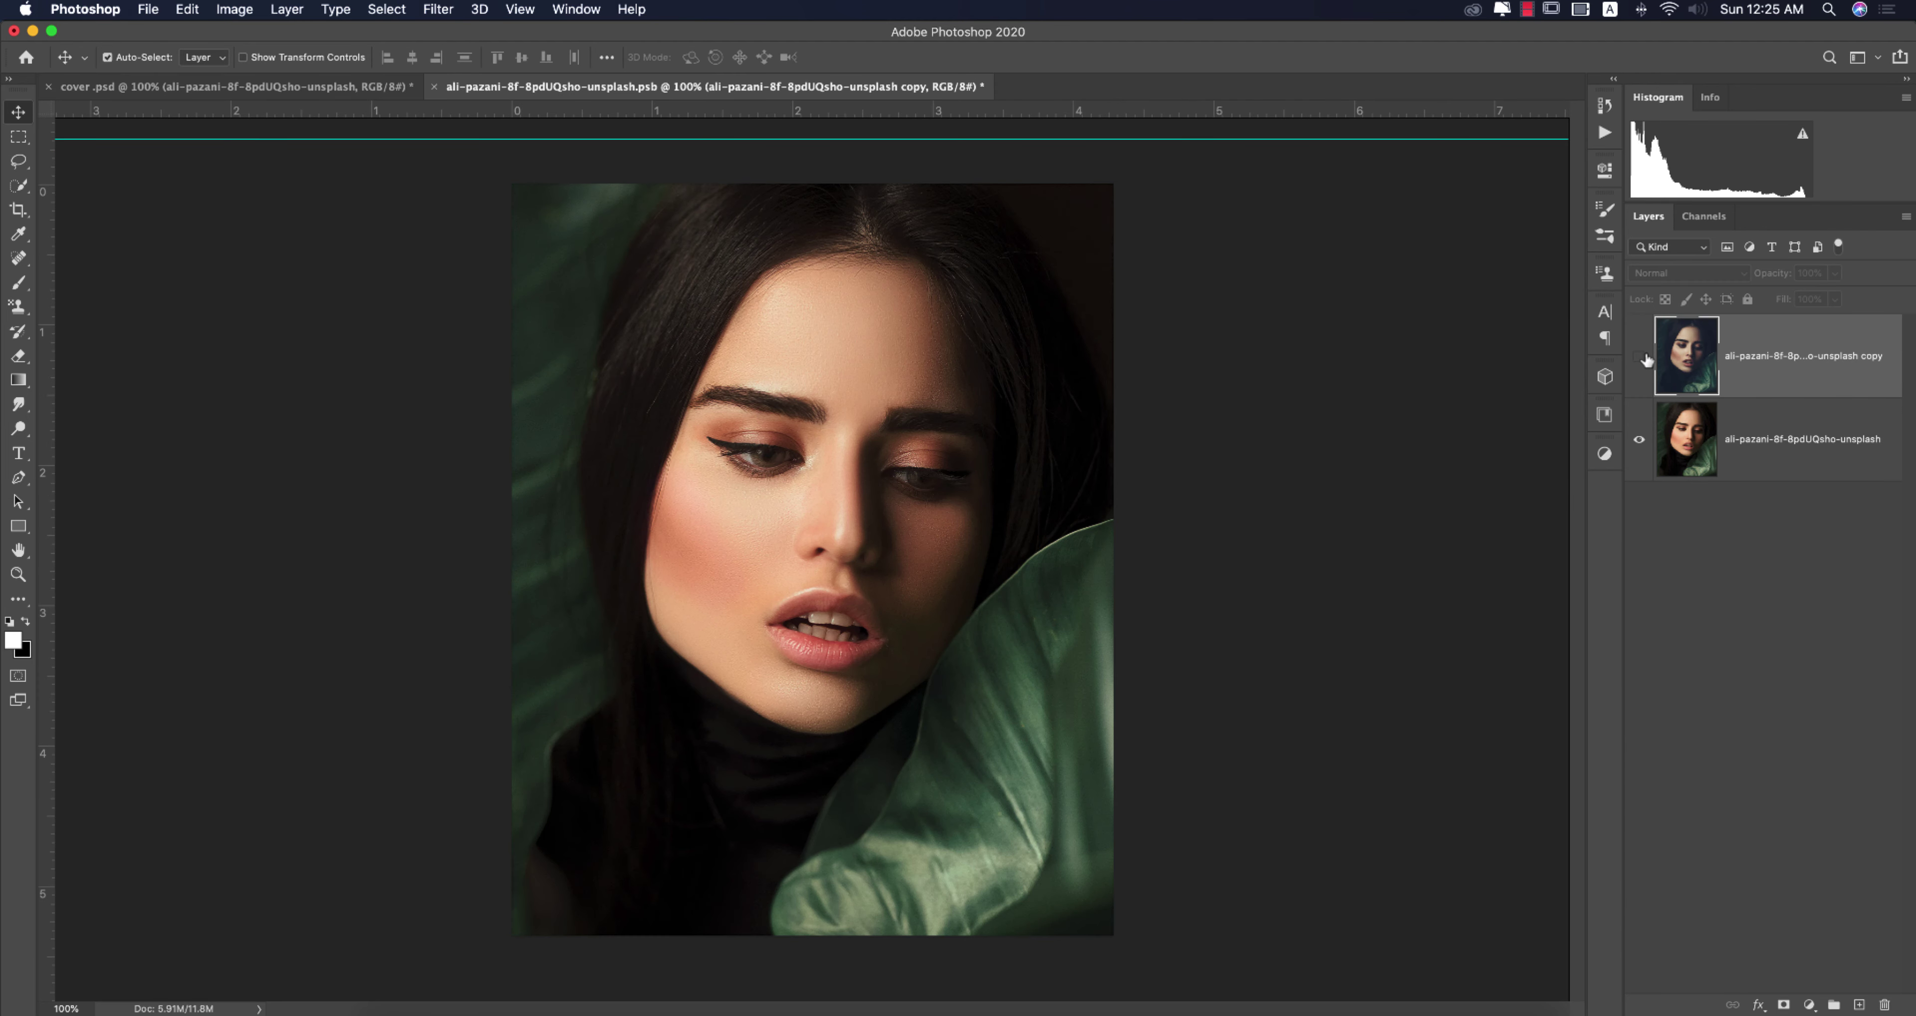
{"action": "left_click", "coordinate": [1756, 462]}
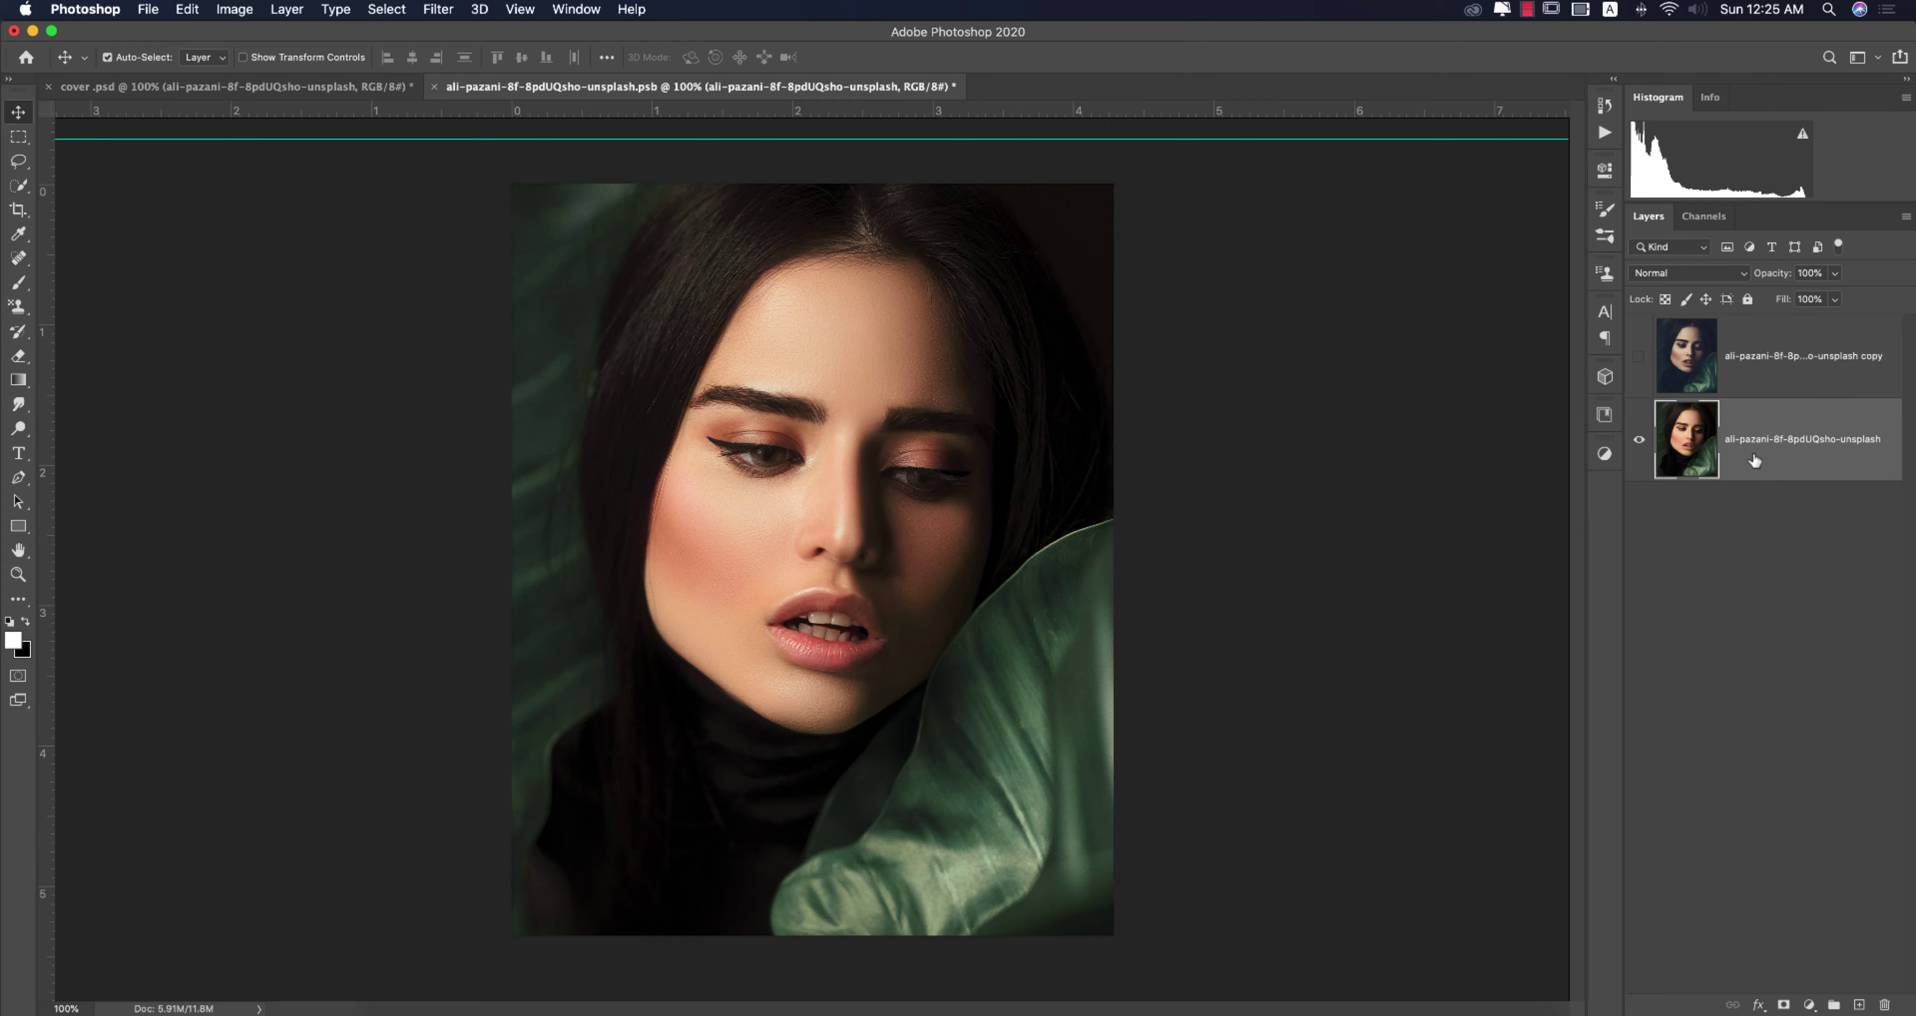
Duplicate the original photo layer and run the Camera Raw Filter on the duplicate.
{"action": "key", "text": "cmd+j"}
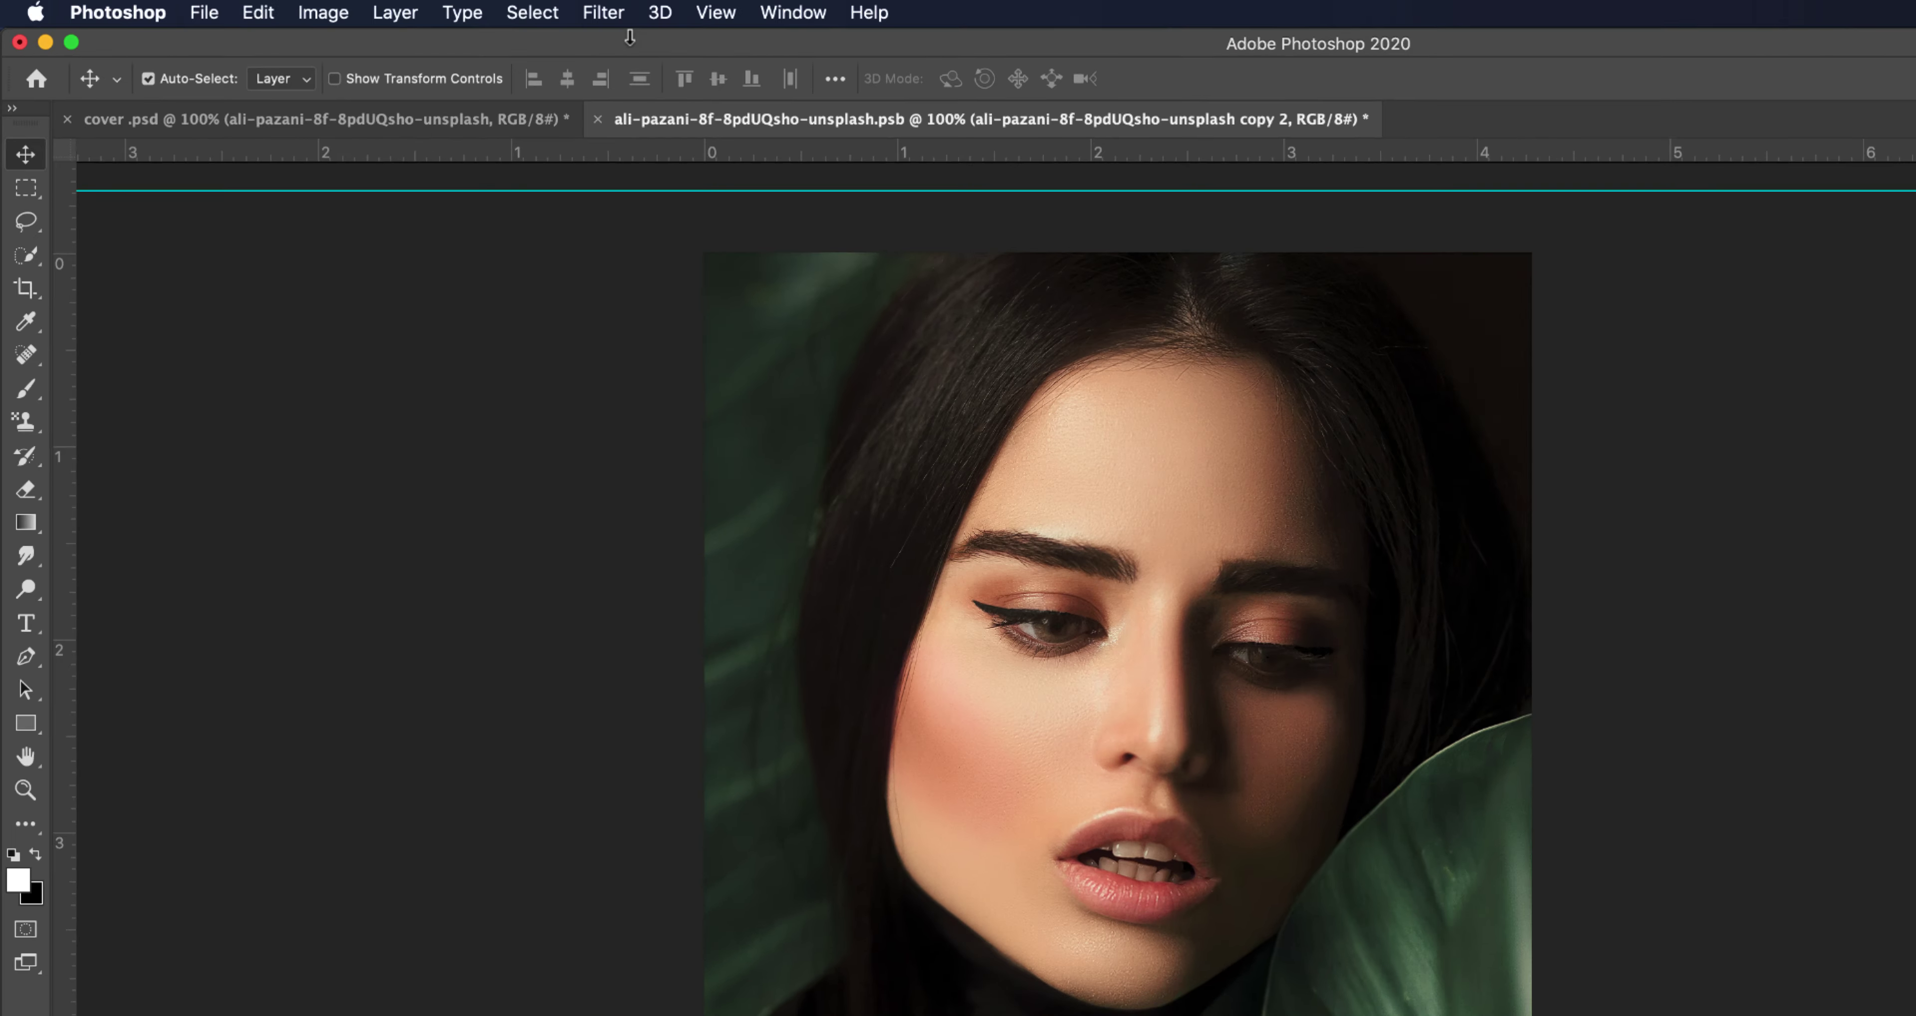
{"action": "left_click", "coordinate": [604, 12]}
{"action": "left_click", "coordinate": [641, 177]}
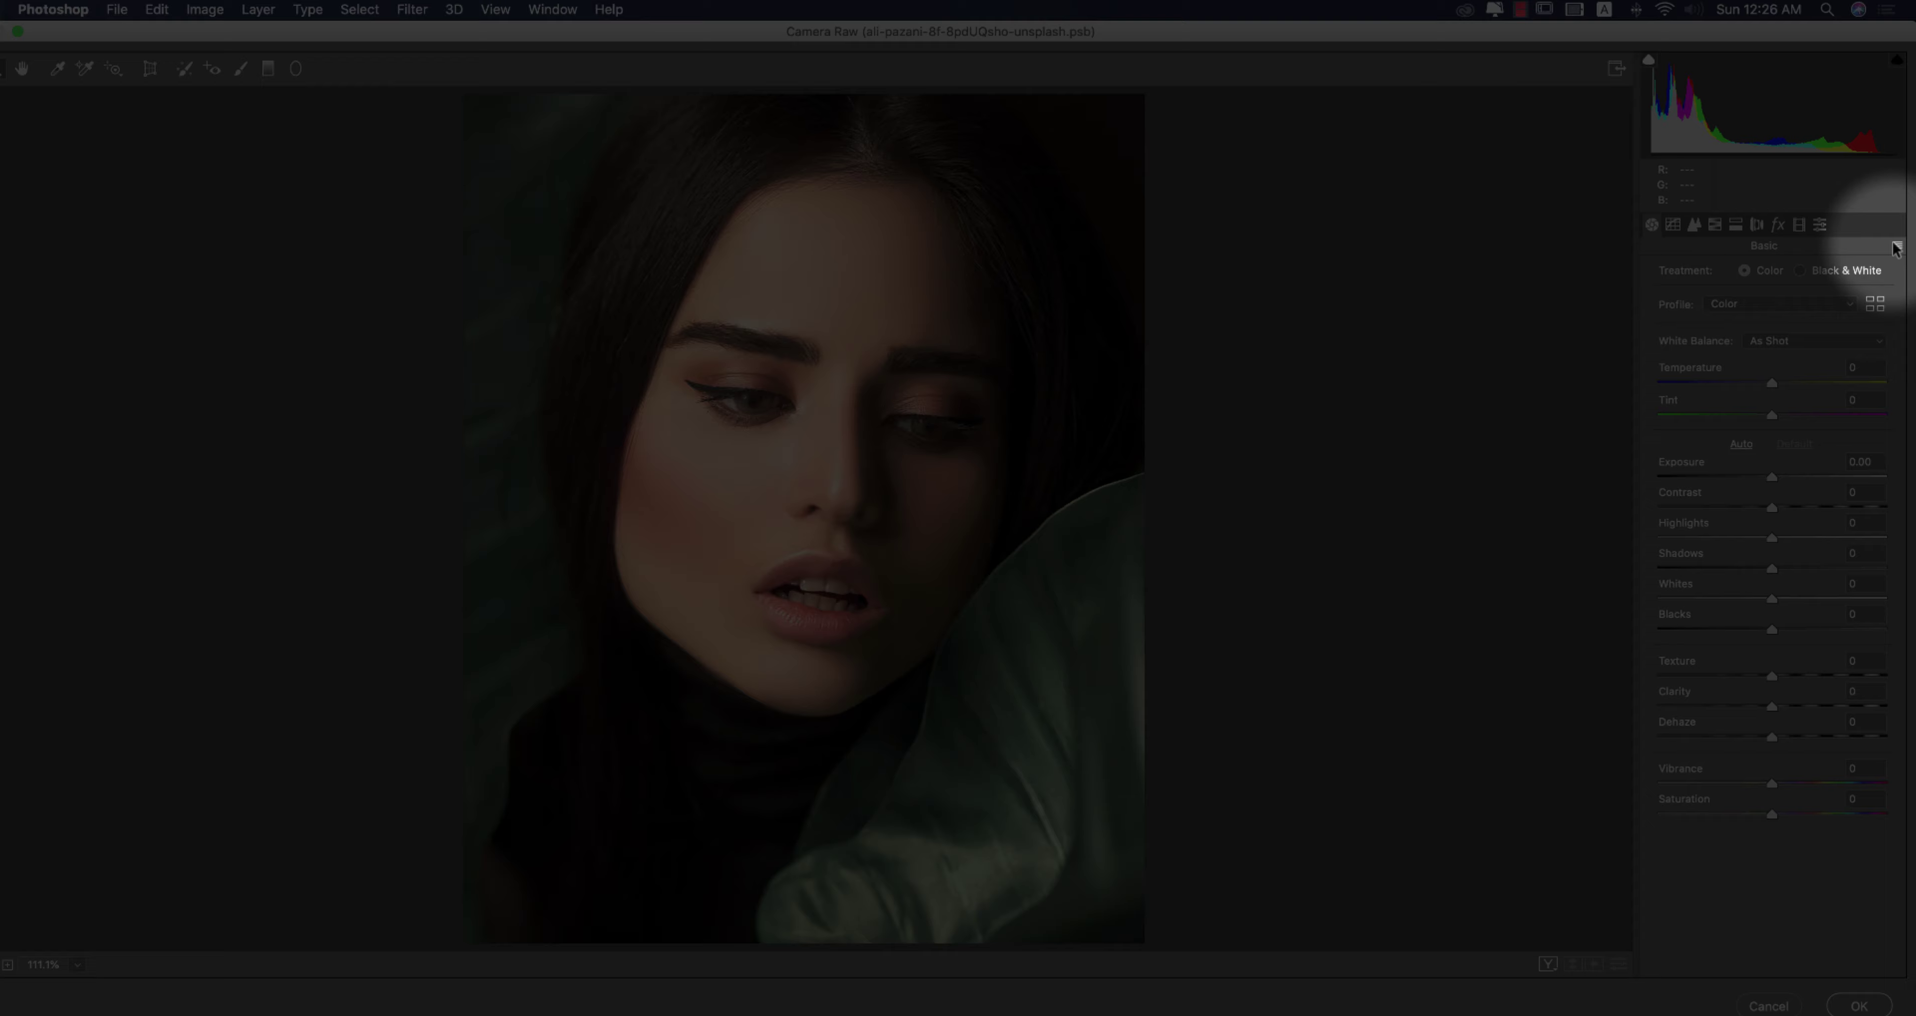
Load the portrait.xmp settings file into Camera Raw.
{"action": "left_click", "coordinate": [1898, 240]}
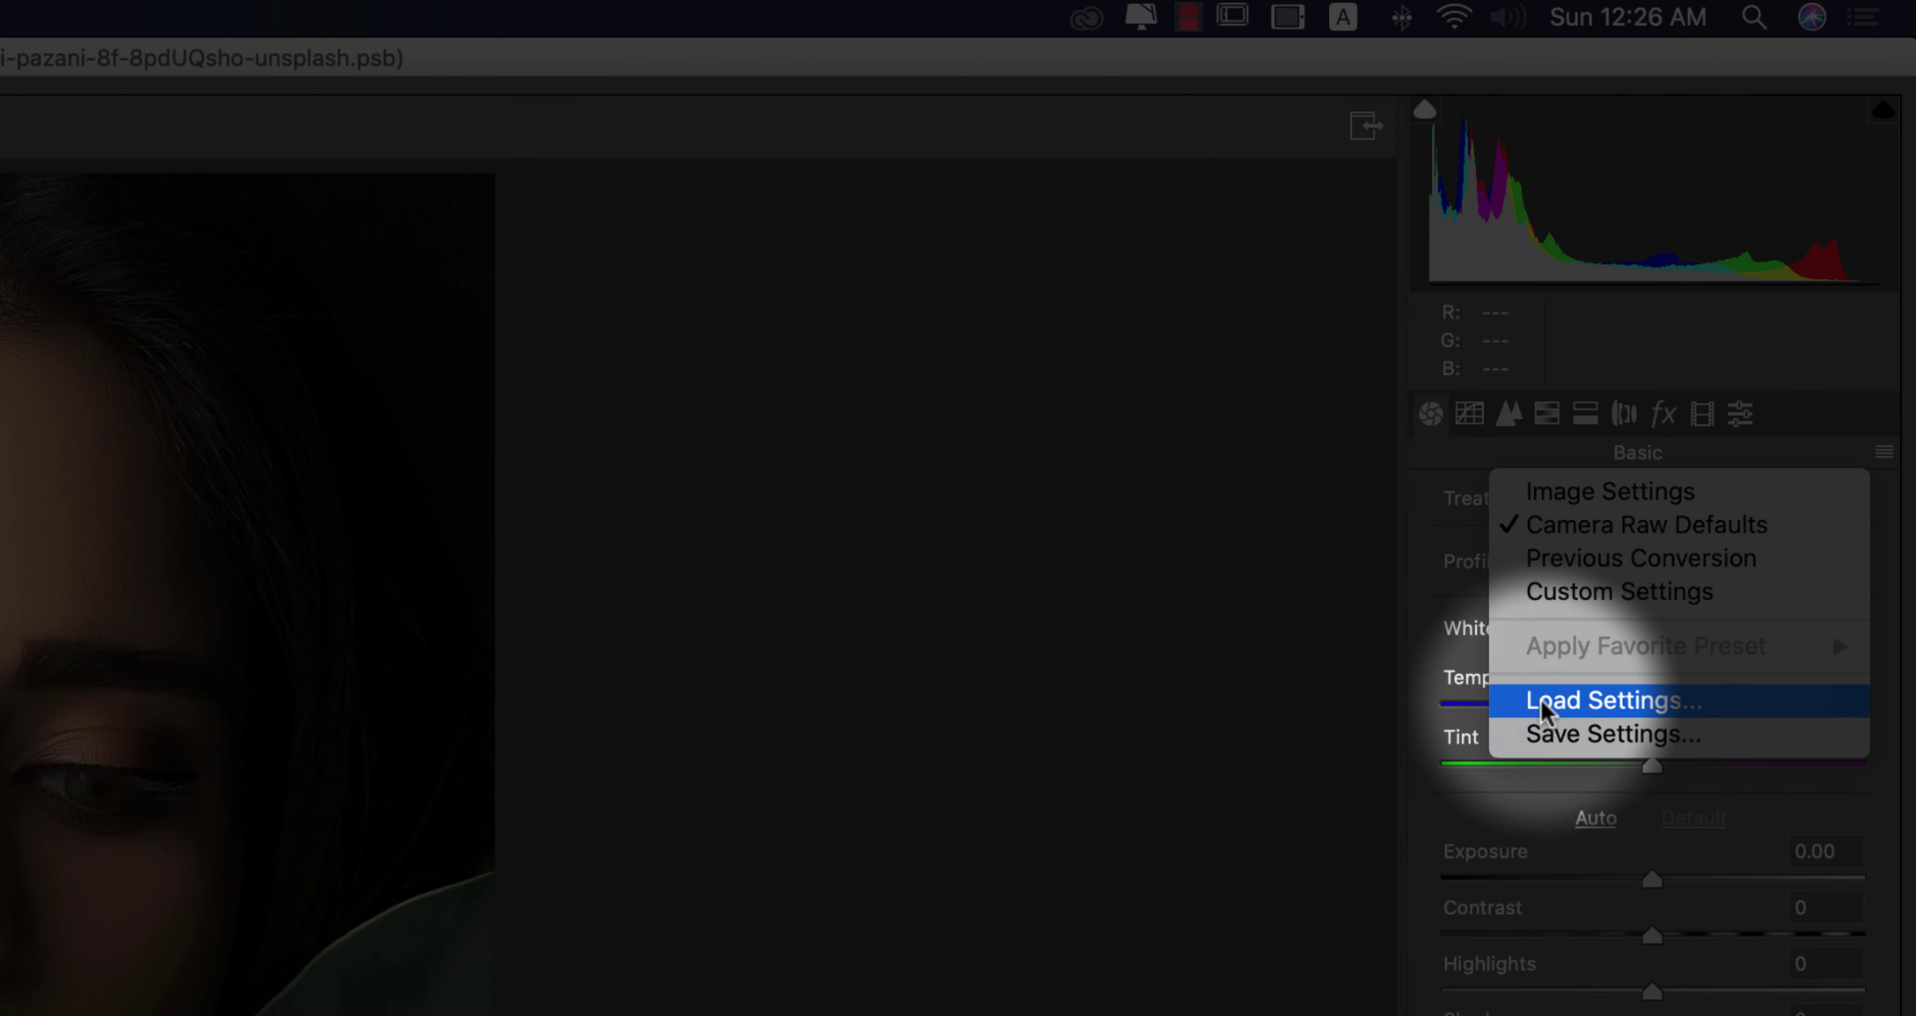
{"action": "left_click", "coordinate": [1542, 703]}
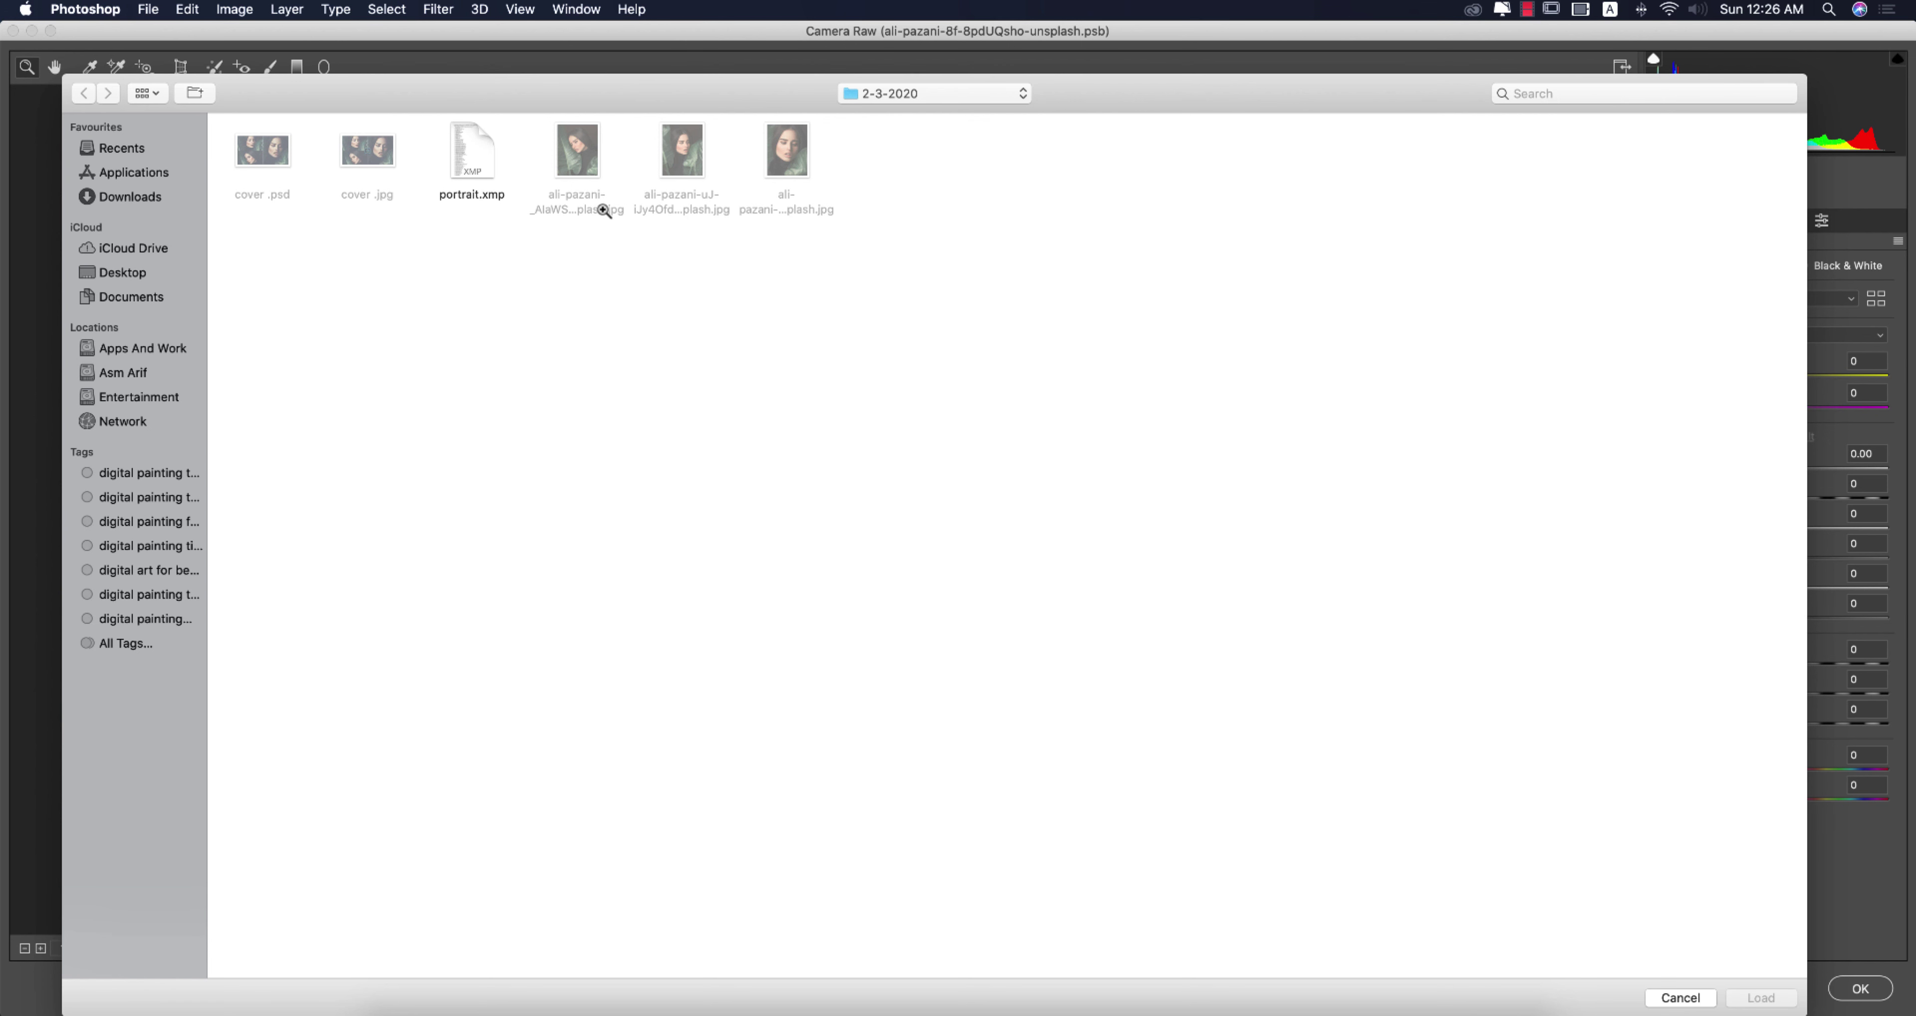
{"action": "left_click", "coordinate": [487, 159]}
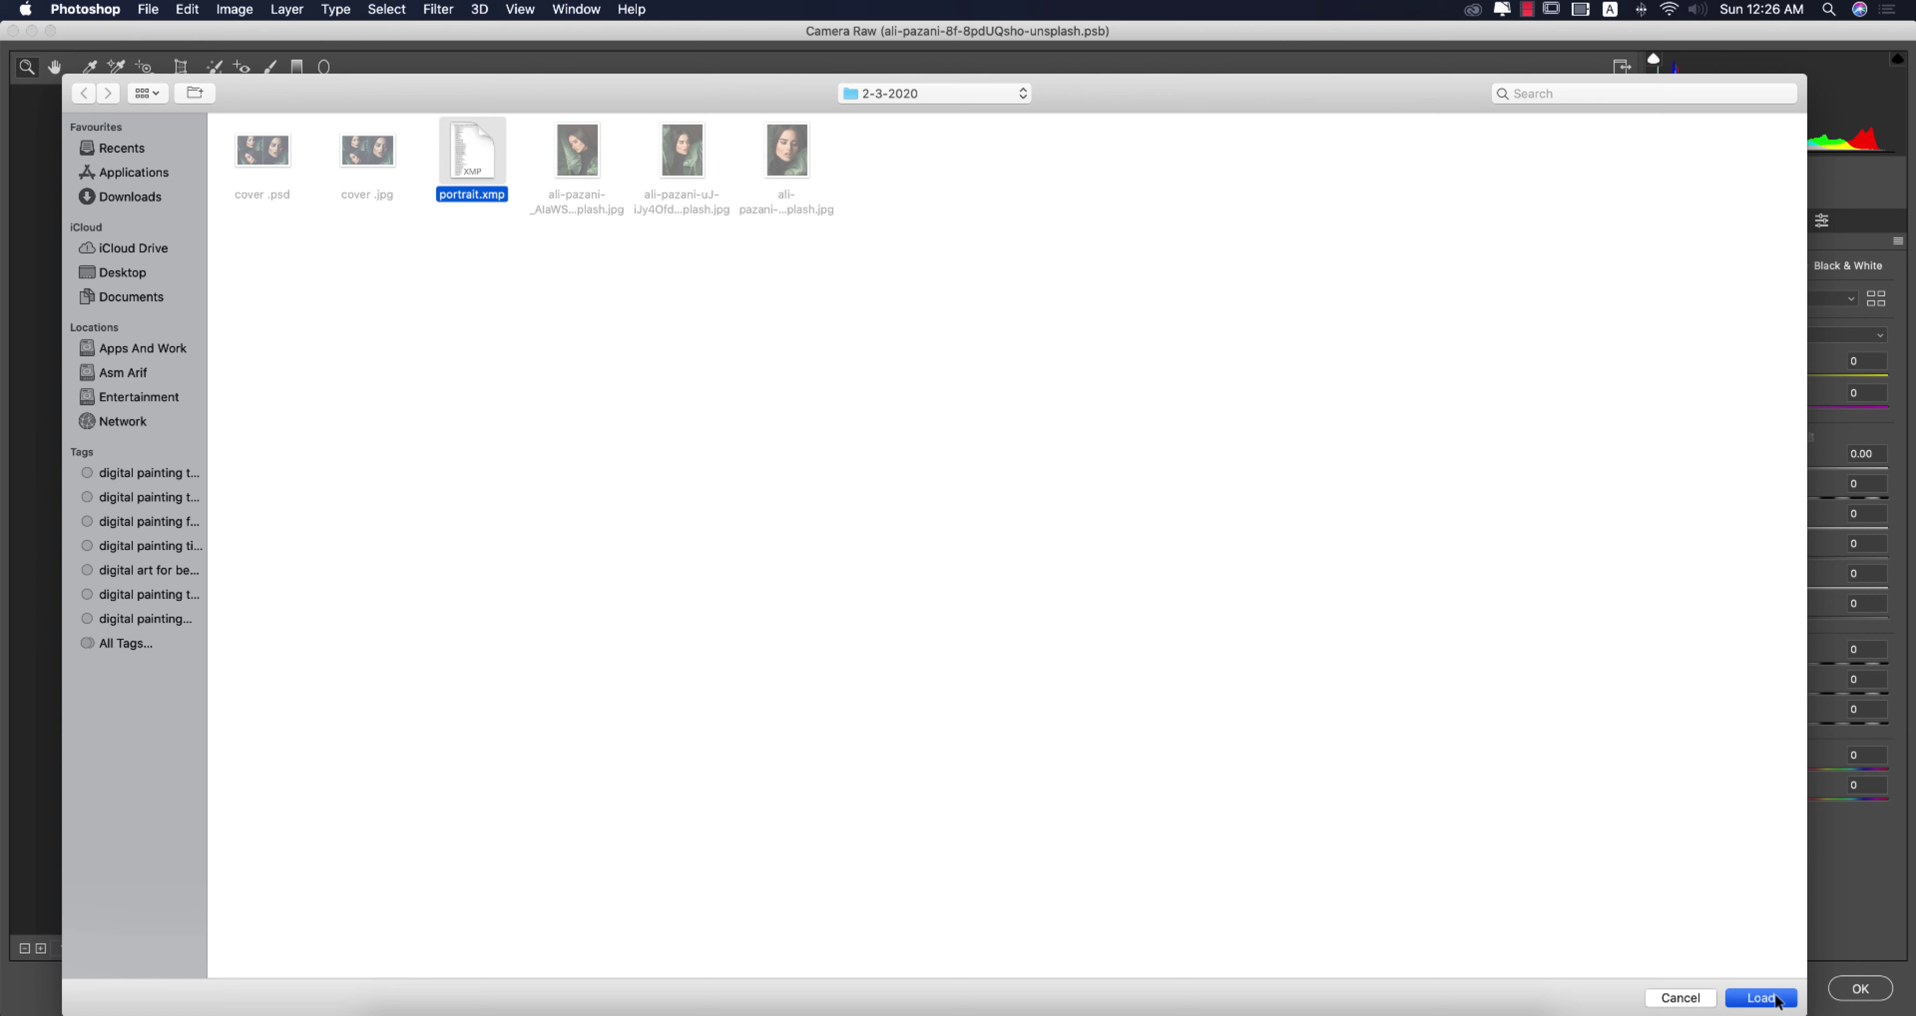
{"action": "left_click", "coordinate": [1775, 999]}
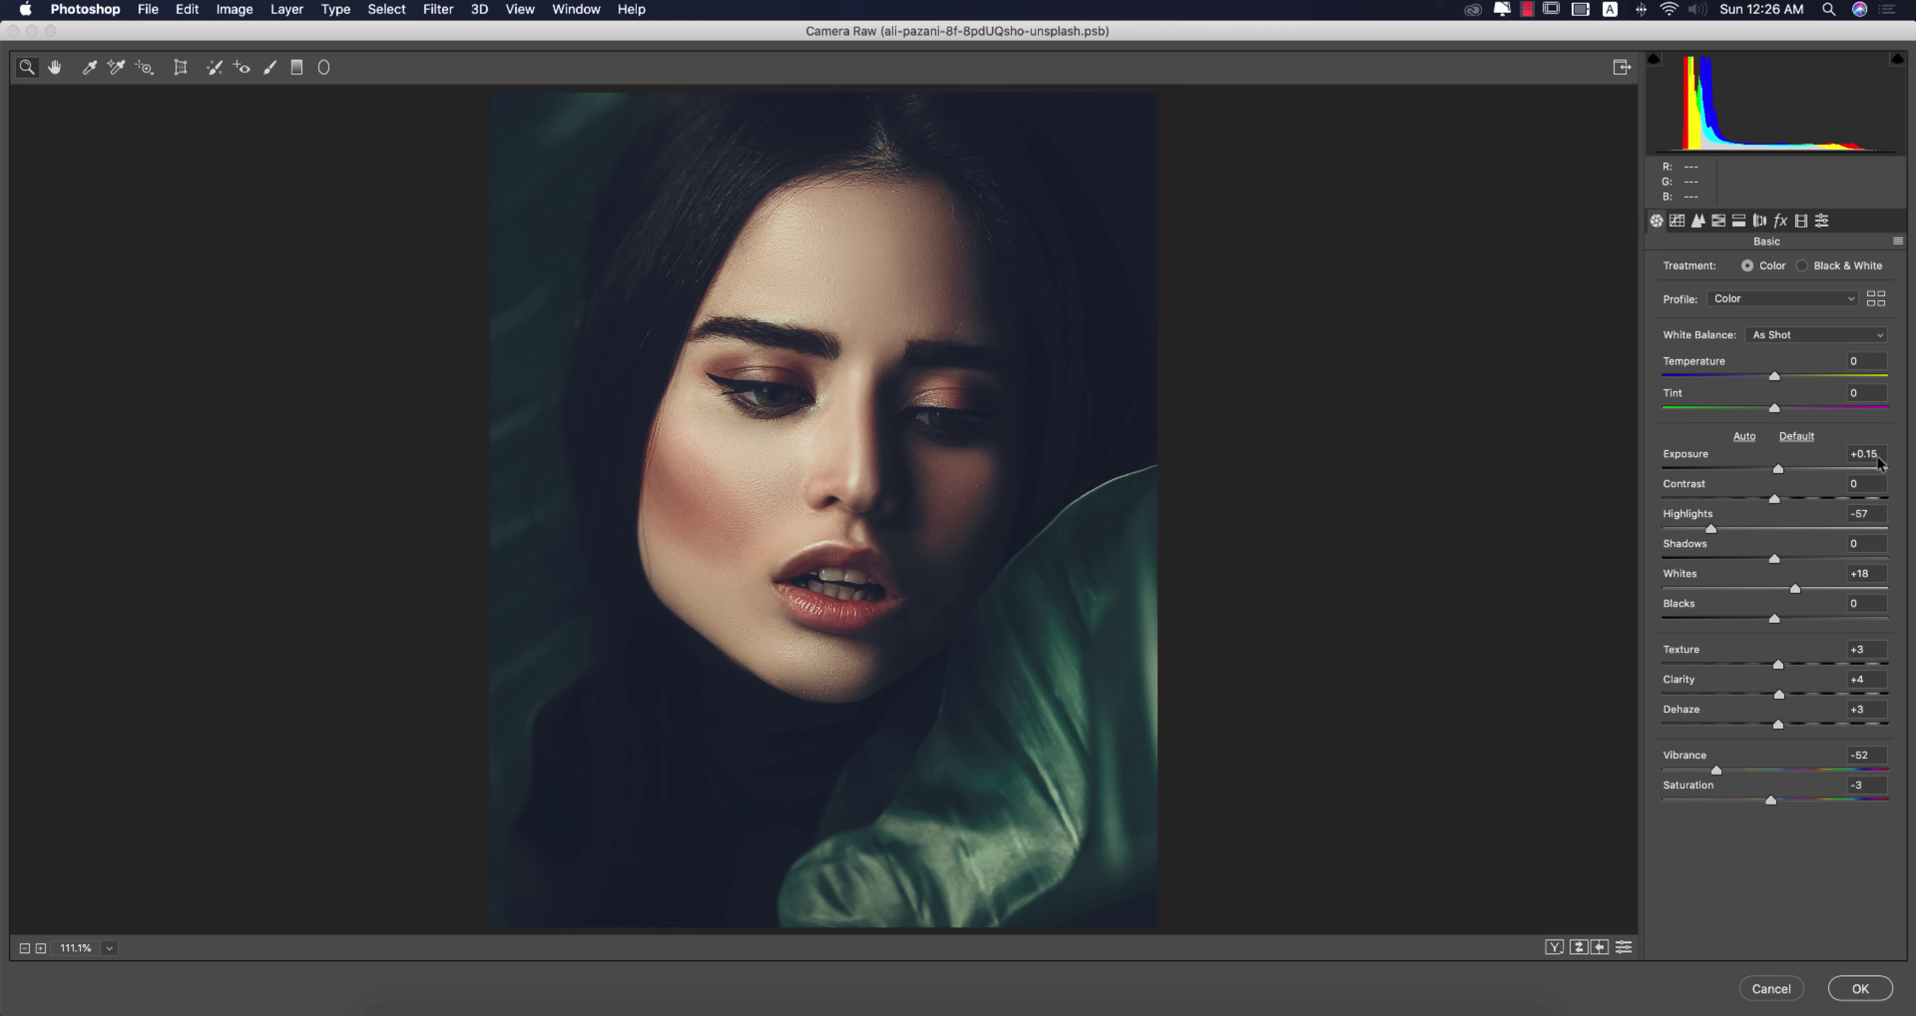
Review the preset's Exposure +0.15, Highlights -57, Dehaze +3 and Vibrance -52, then view the tone curve.
{"action": "left_click", "coordinate": [1859, 455]}
{"action": "double_click", "coordinate": [1869, 456]}
{"action": "left_click", "coordinate": [1878, 516]}
{"action": "left_click", "coordinate": [1875, 708]}
{"action": "left_click", "coordinate": [1880, 753]}
{"action": "left_click", "coordinate": [1677, 220]}
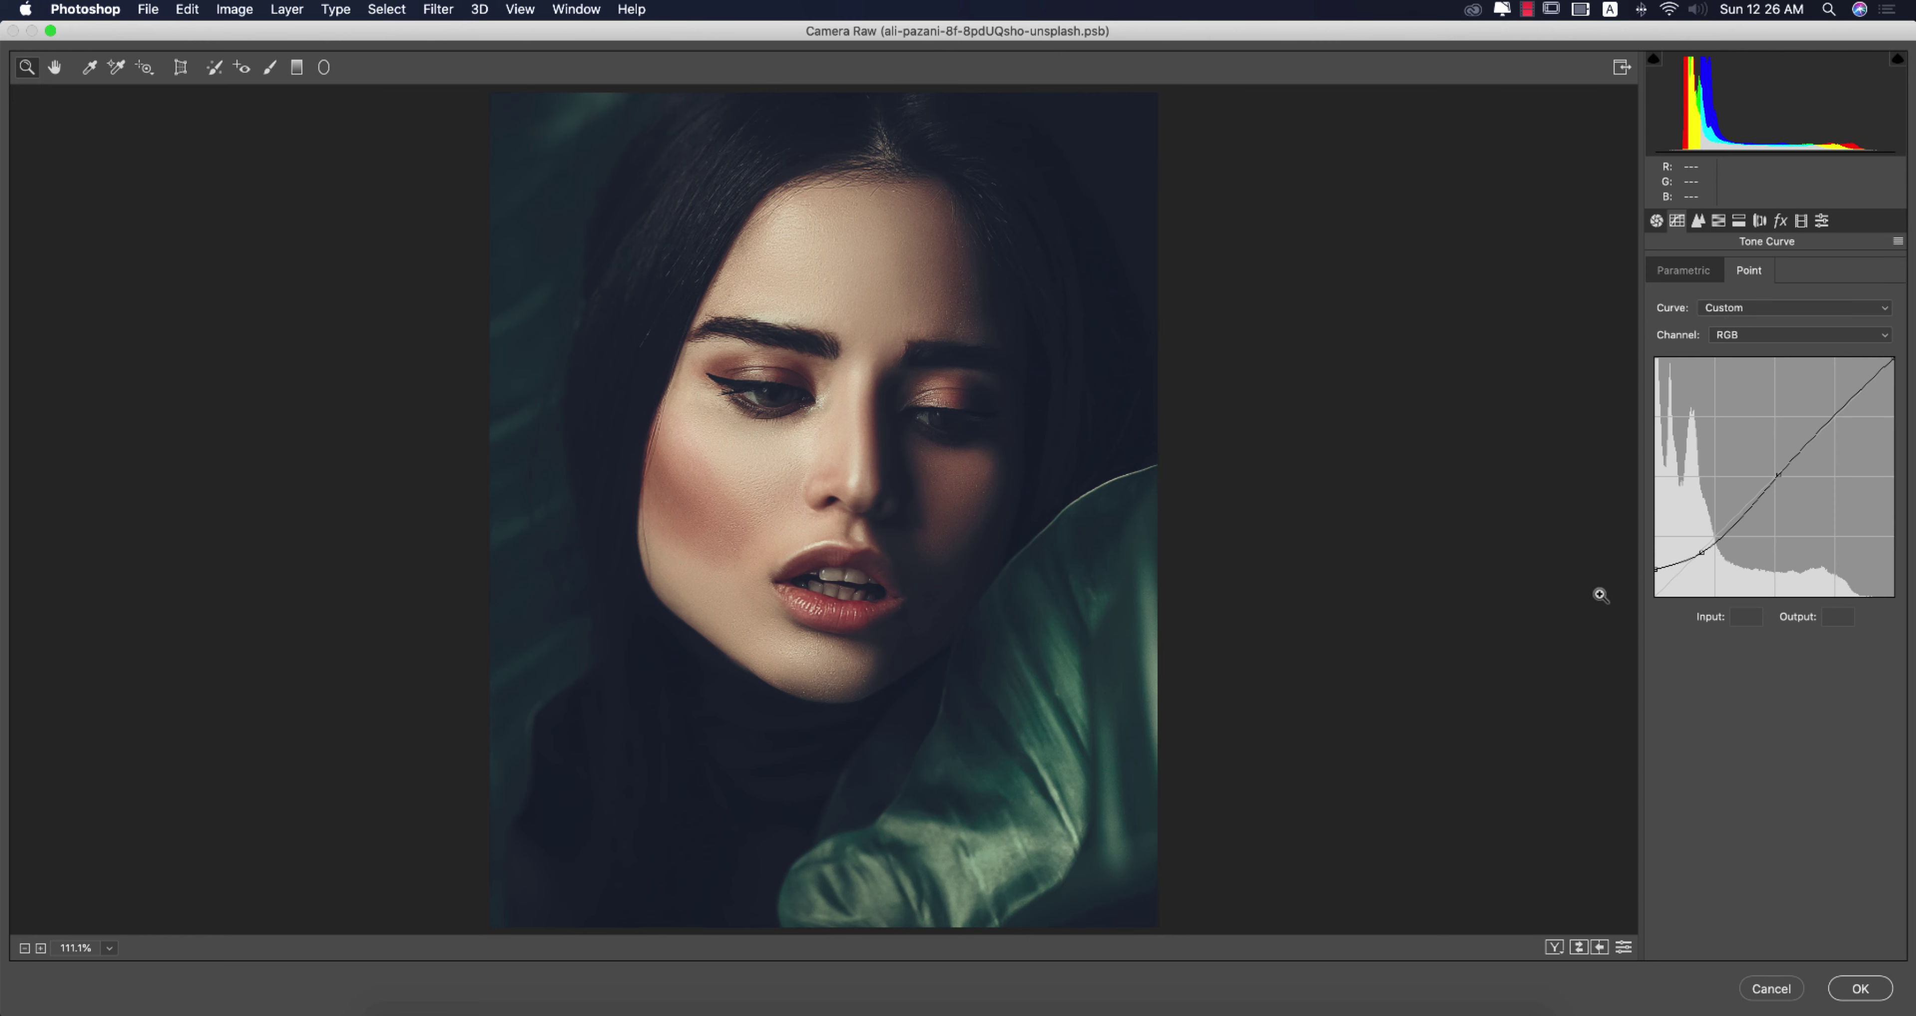
Inspect the preset's point tone curve on the RGB, Red, Green and Blue channels.
{"action": "left_click", "coordinate": [1743, 334]}
{"action": "left_click", "coordinate": [1742, 332]}
{"action": "left_click", "coordinate": [1748, 333]}
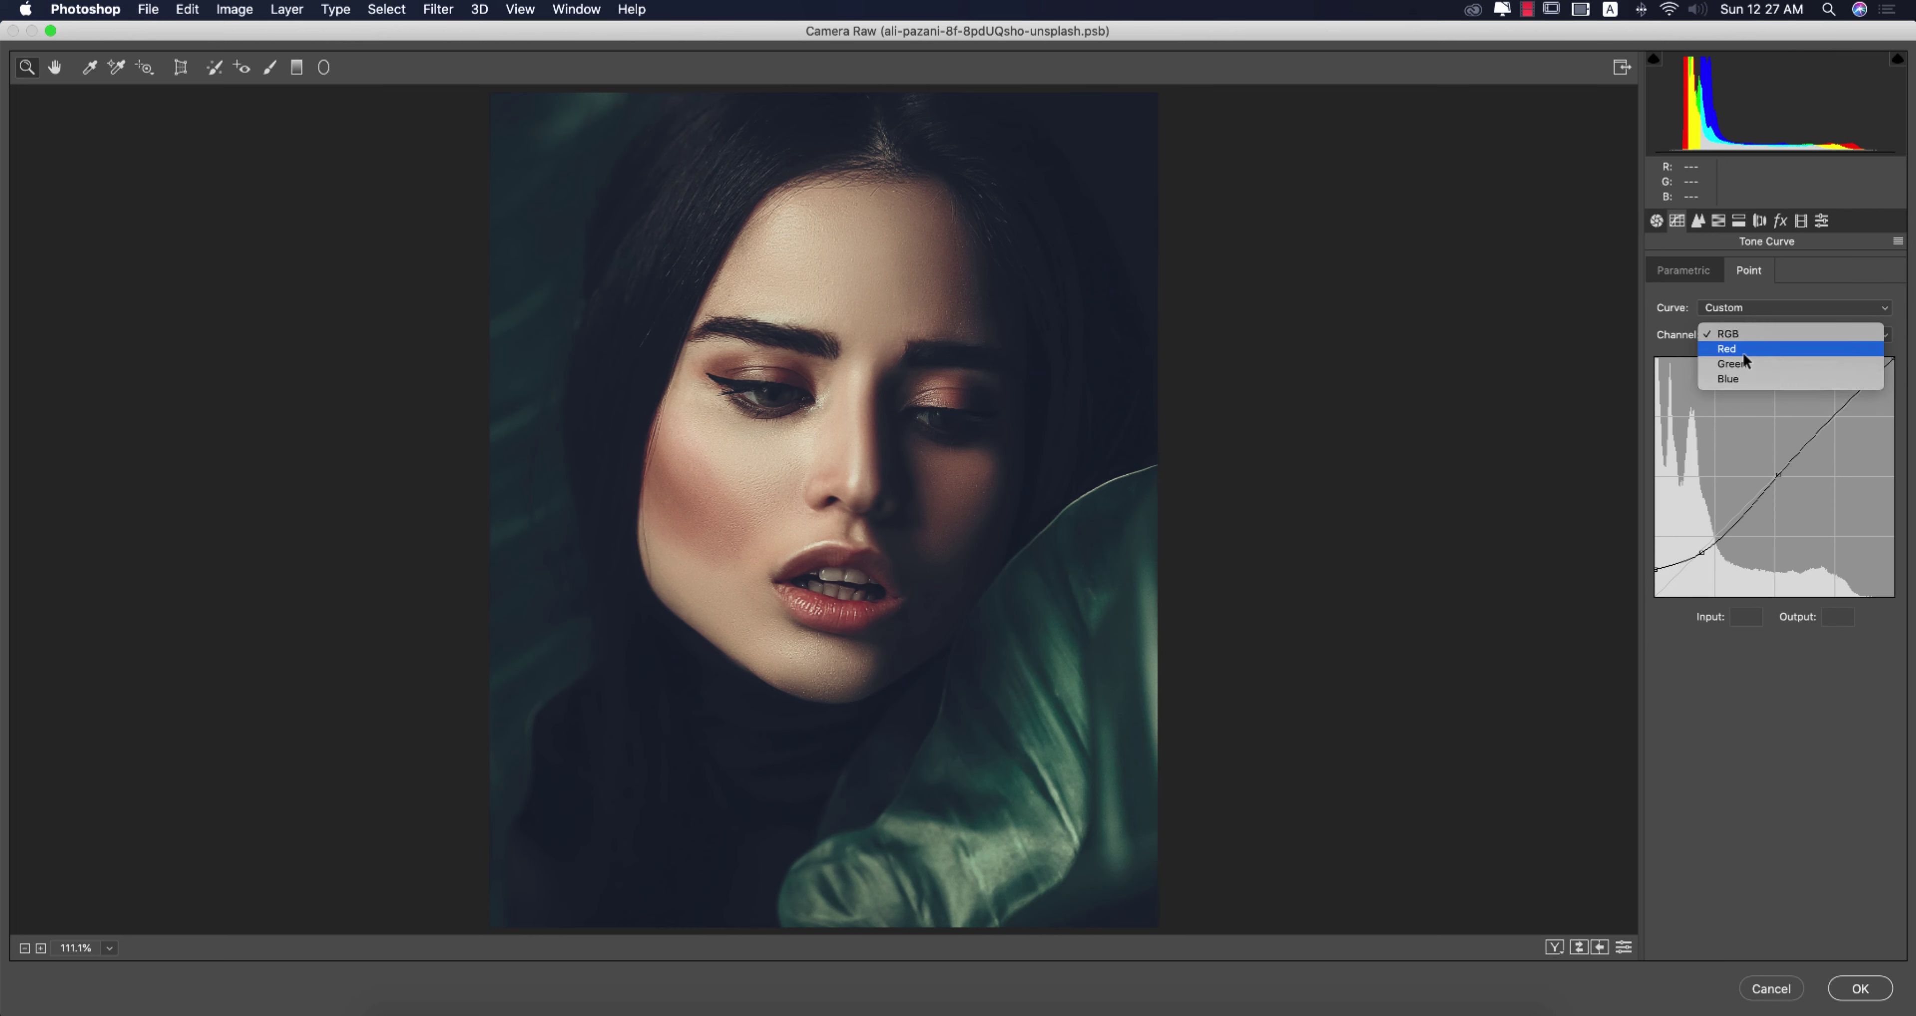
{"action": "left_click", "coordinate": [1745, 349]}
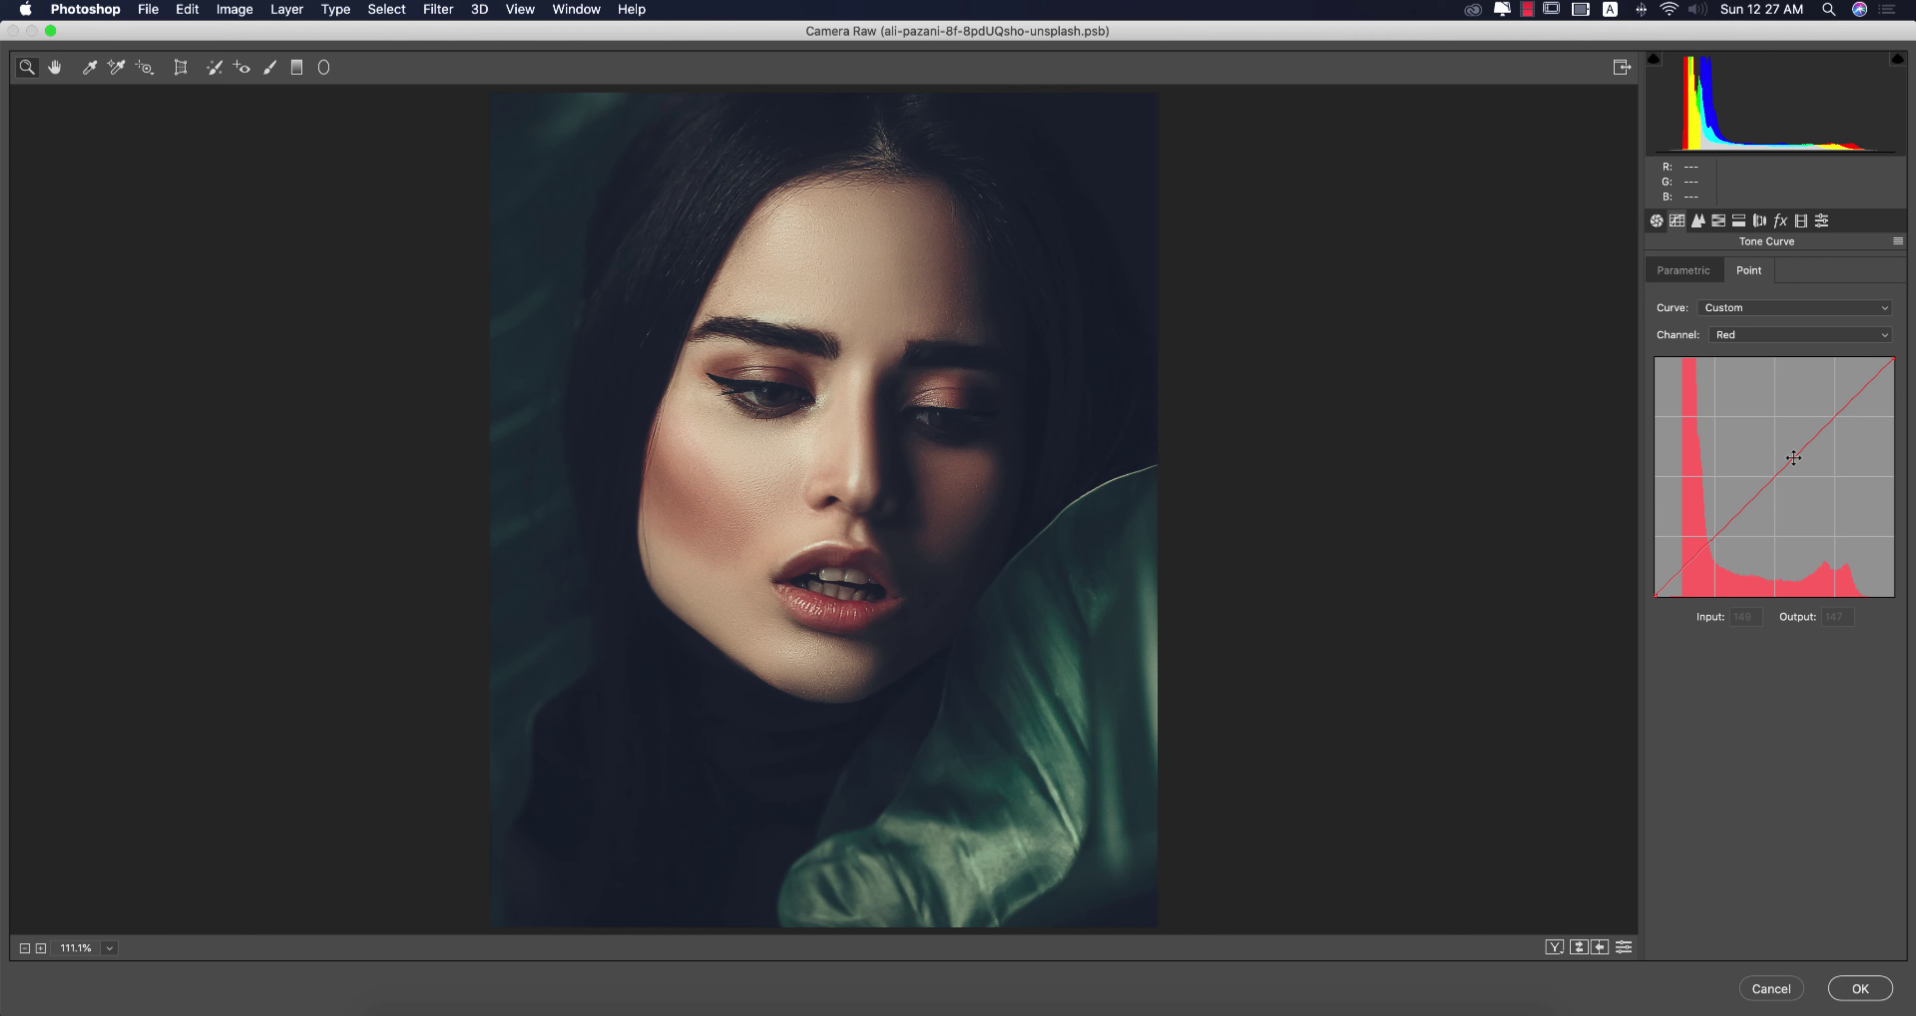
{"action": "left_click", "coordinate": [1752, 344]}
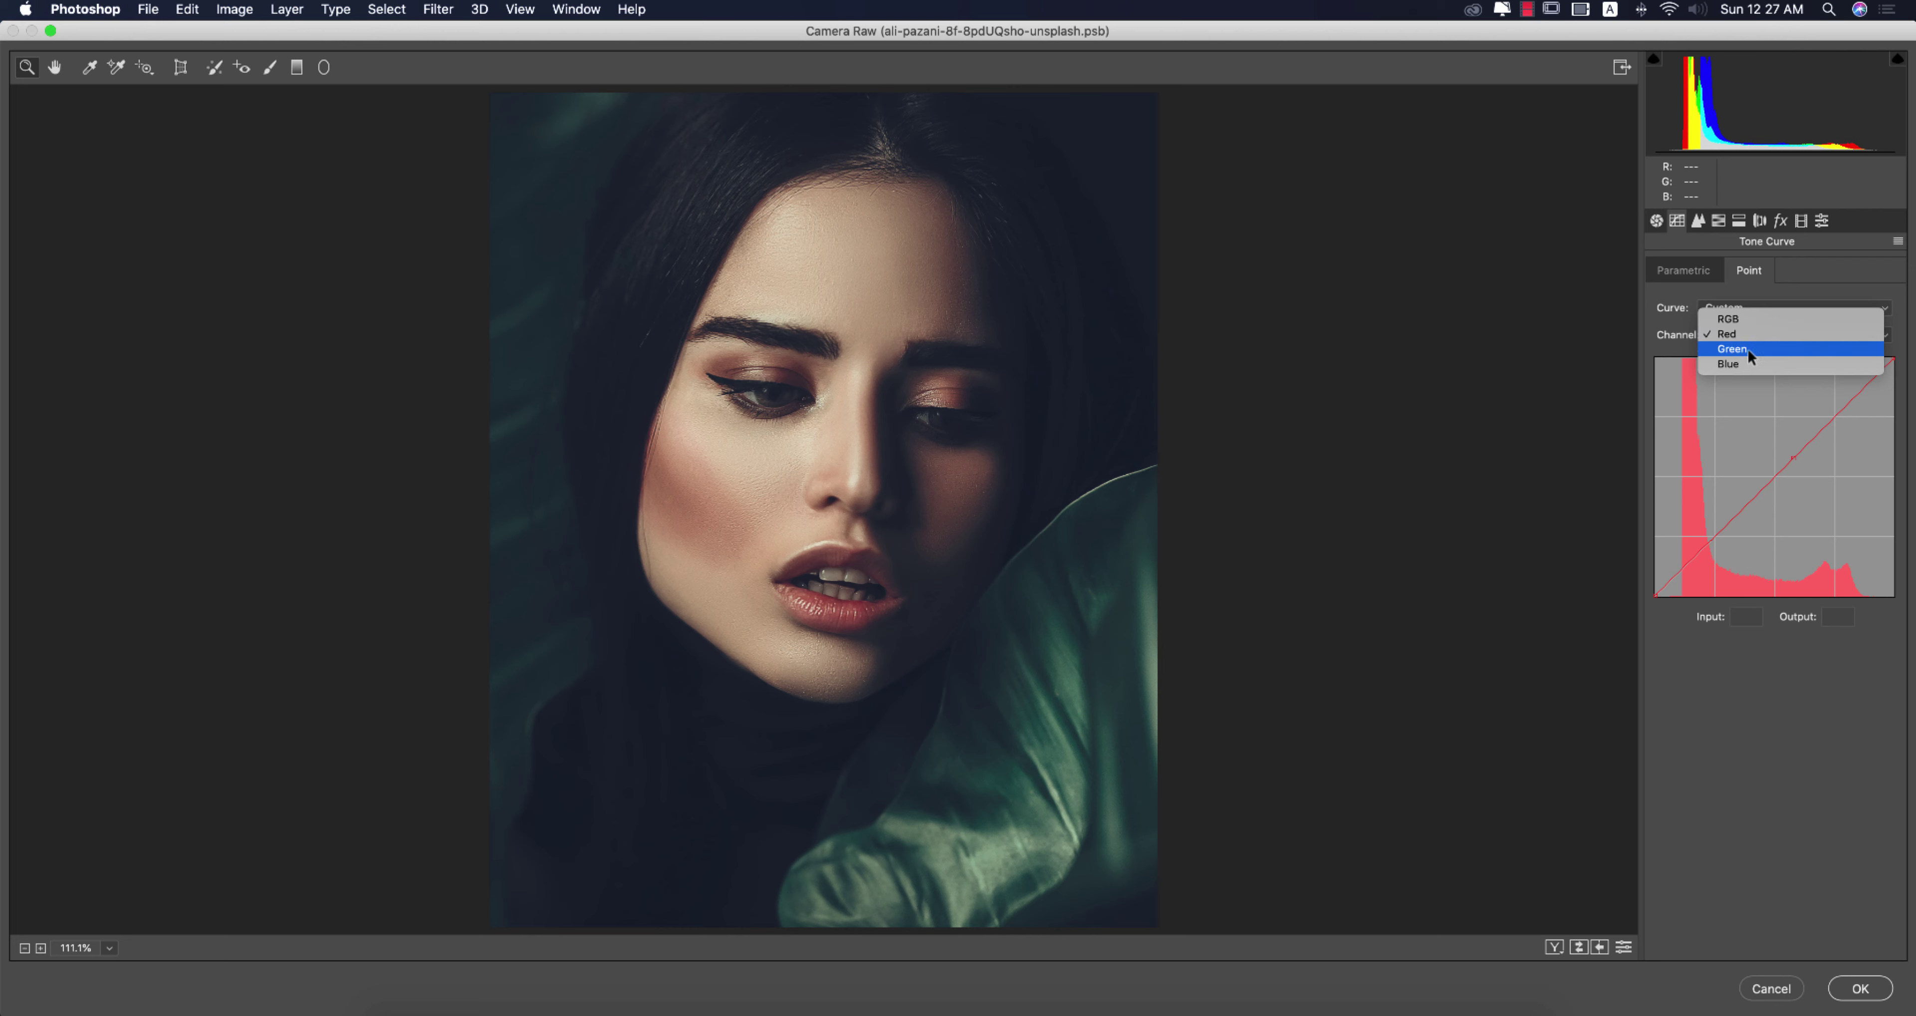
{"action": "left_click", "coordinate": [1741, 356]}
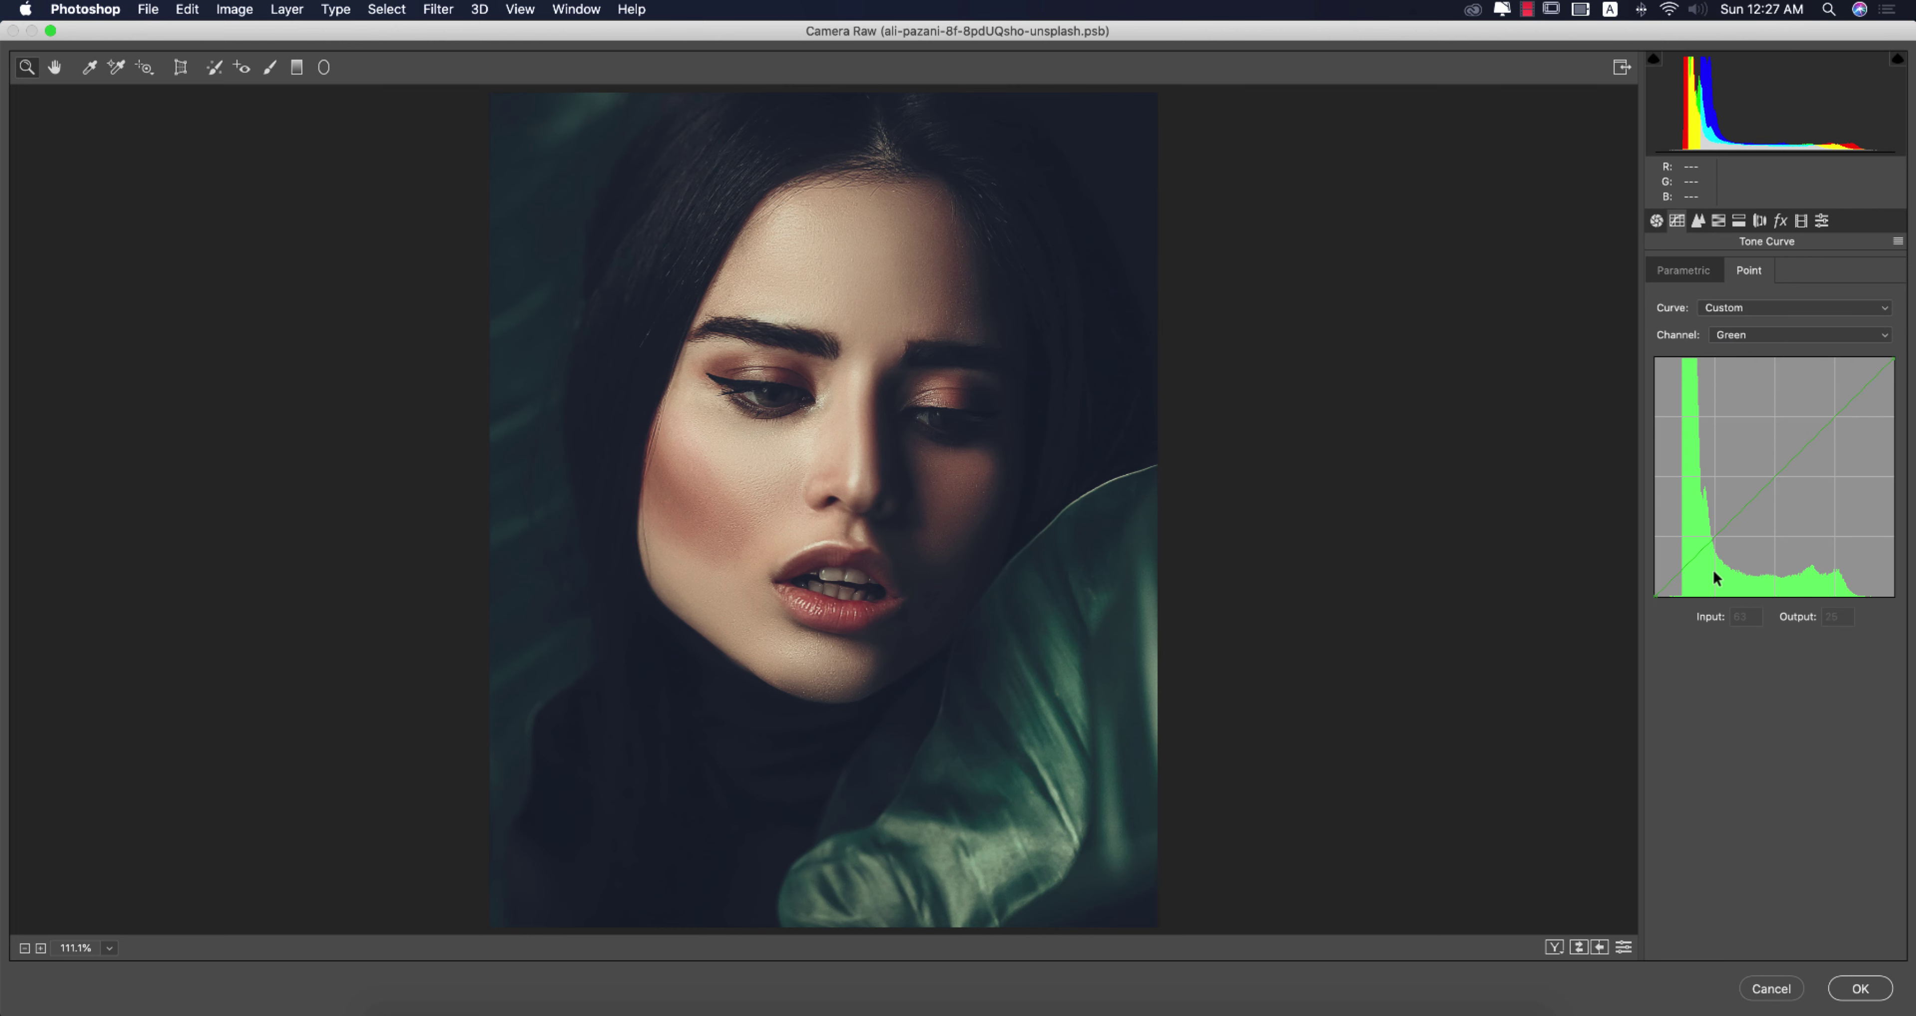
{"action": "left_click", "coordinate": [1726, 335]}
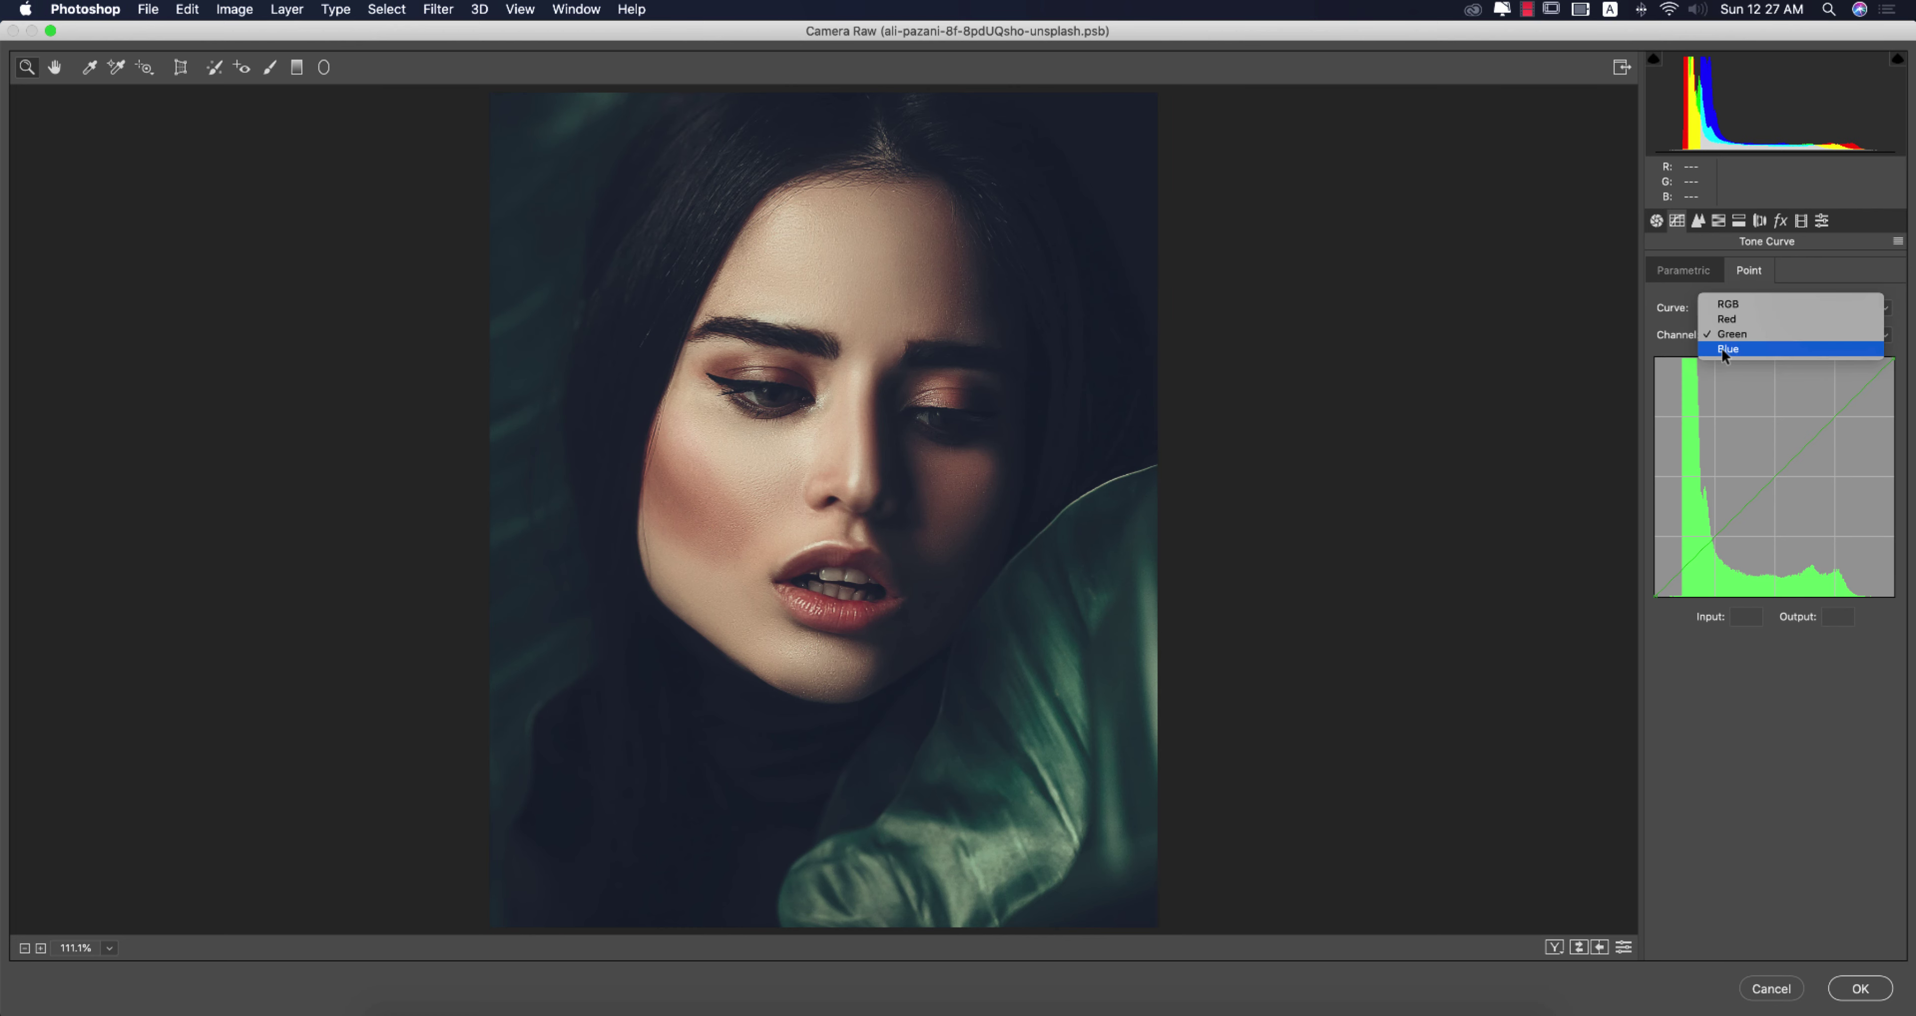
{"action": "left_click", "coordinate": [1723, 355]}
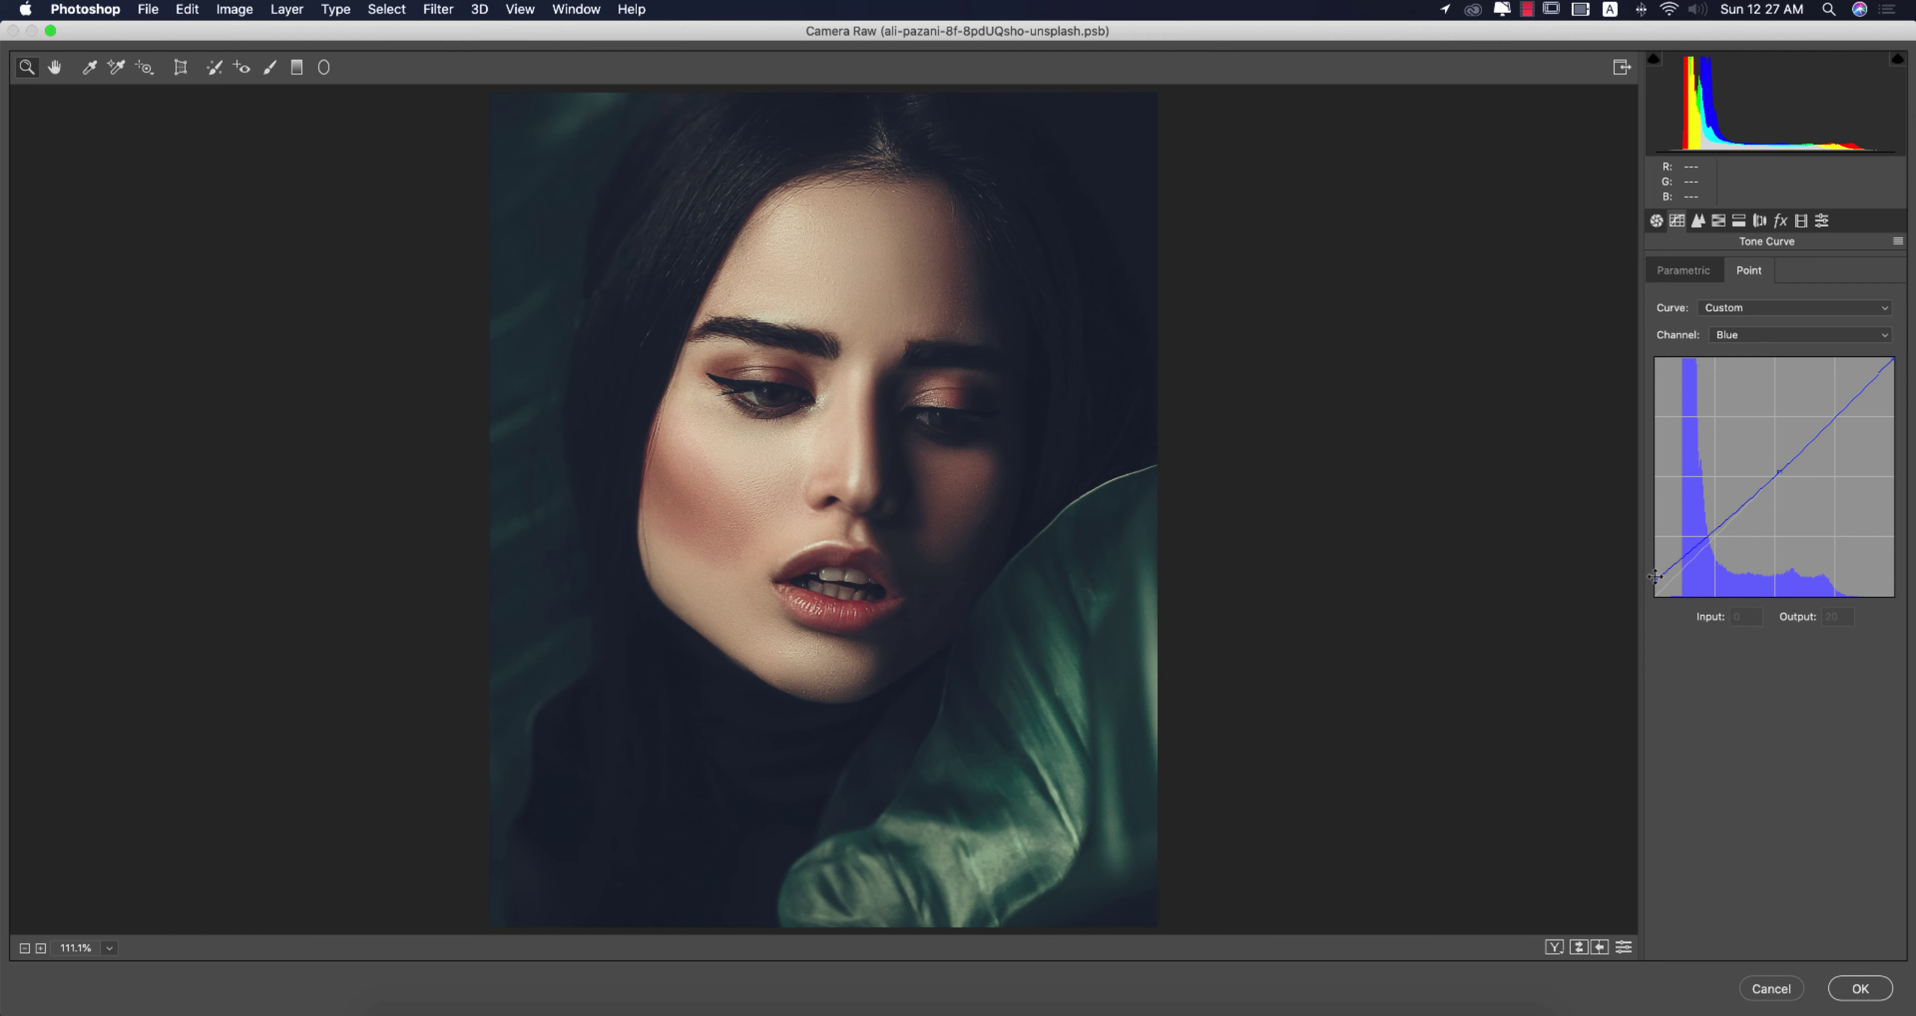
Check Detail values: sharpening Amount 26, noise reduction Luminance 24, Luminance Detail 50.
{"action": "left_click", "coordinate": [1700, 221]}
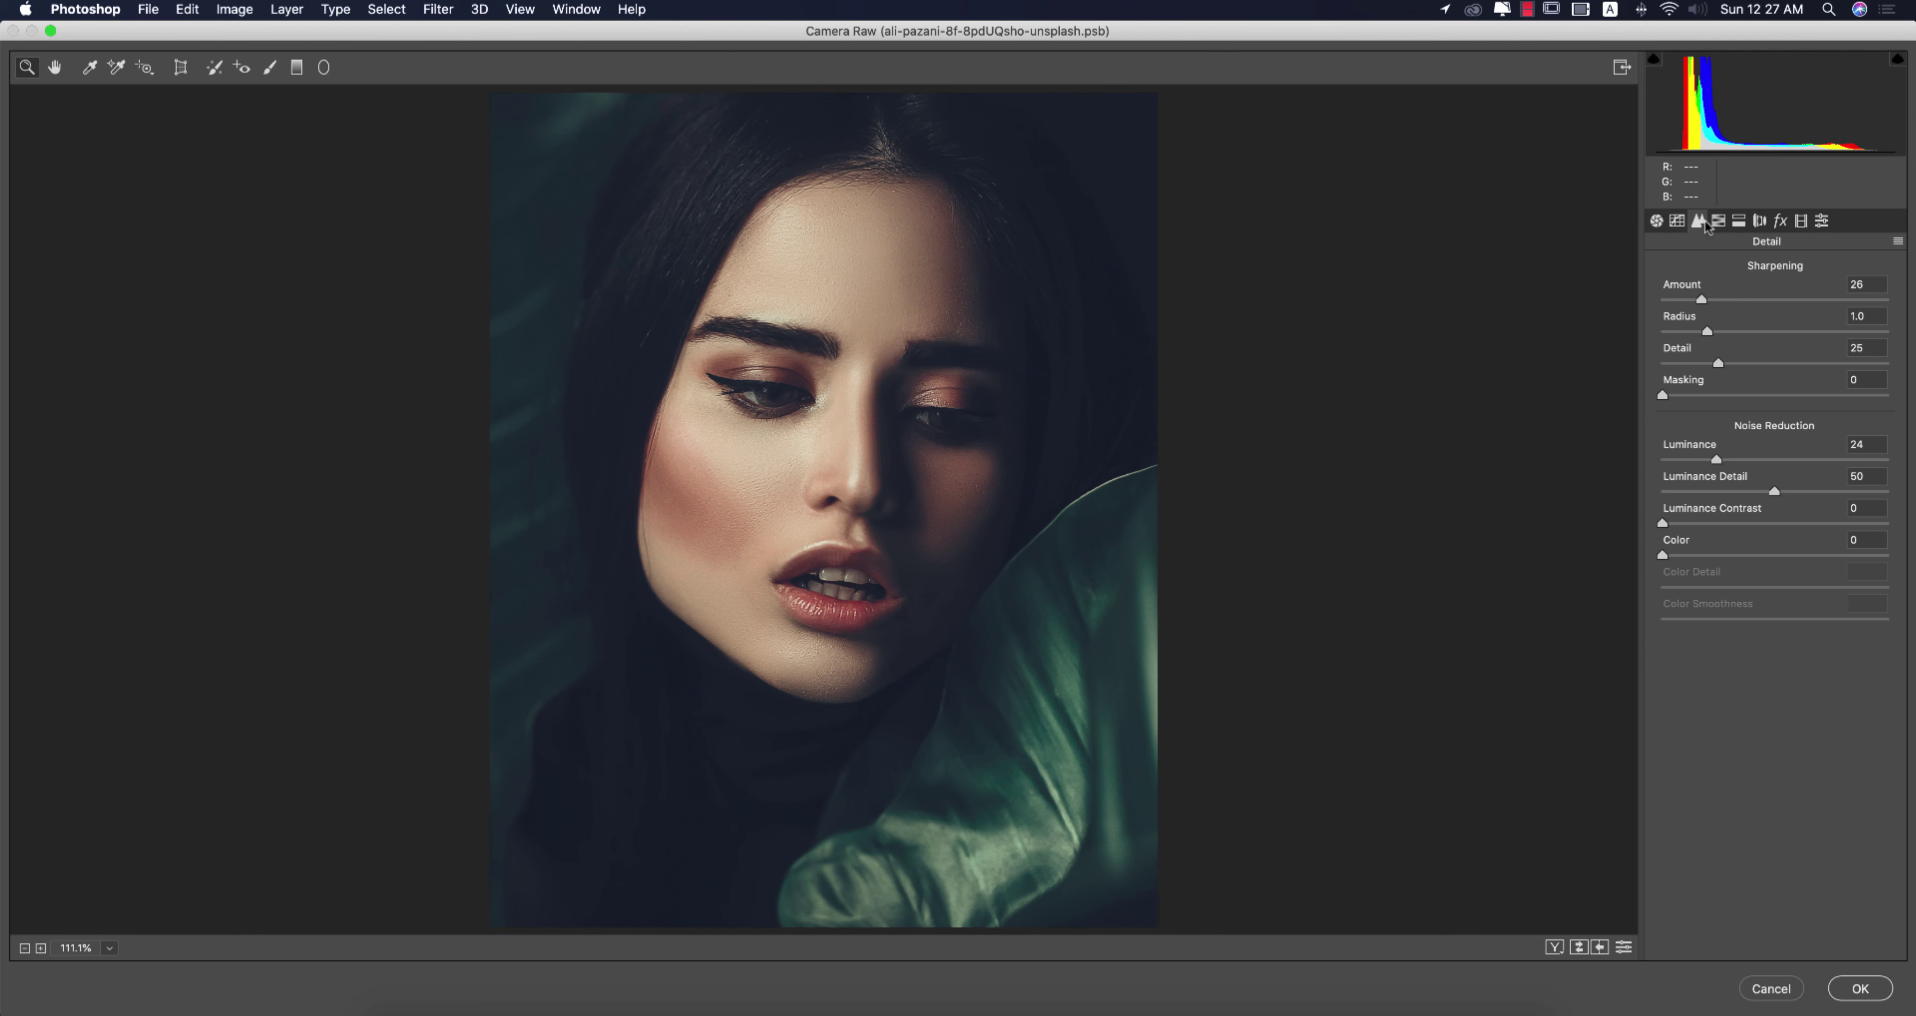
{"action": "left_click", "coordinate": [1852, 284]}
{"action": "left_click", "coordinate": [1865, 443]}
{"action": "left_click", "coordinate": [1877, 284]}
{"action": "double_click", "coordinate": [1876, 285]}
{"action": "left_click", "coordinate": [1870, 444]}
{"action": "double_click", "coordinate": [1872, 445]}
{"action": "left_click", "coordinate": [1873, 476]}
Review the HSL hue values: Greens +27, Aquas +3, Blues -53, Oranges +7.
{"action": "left_click", "coordinate": [1720, 222]}
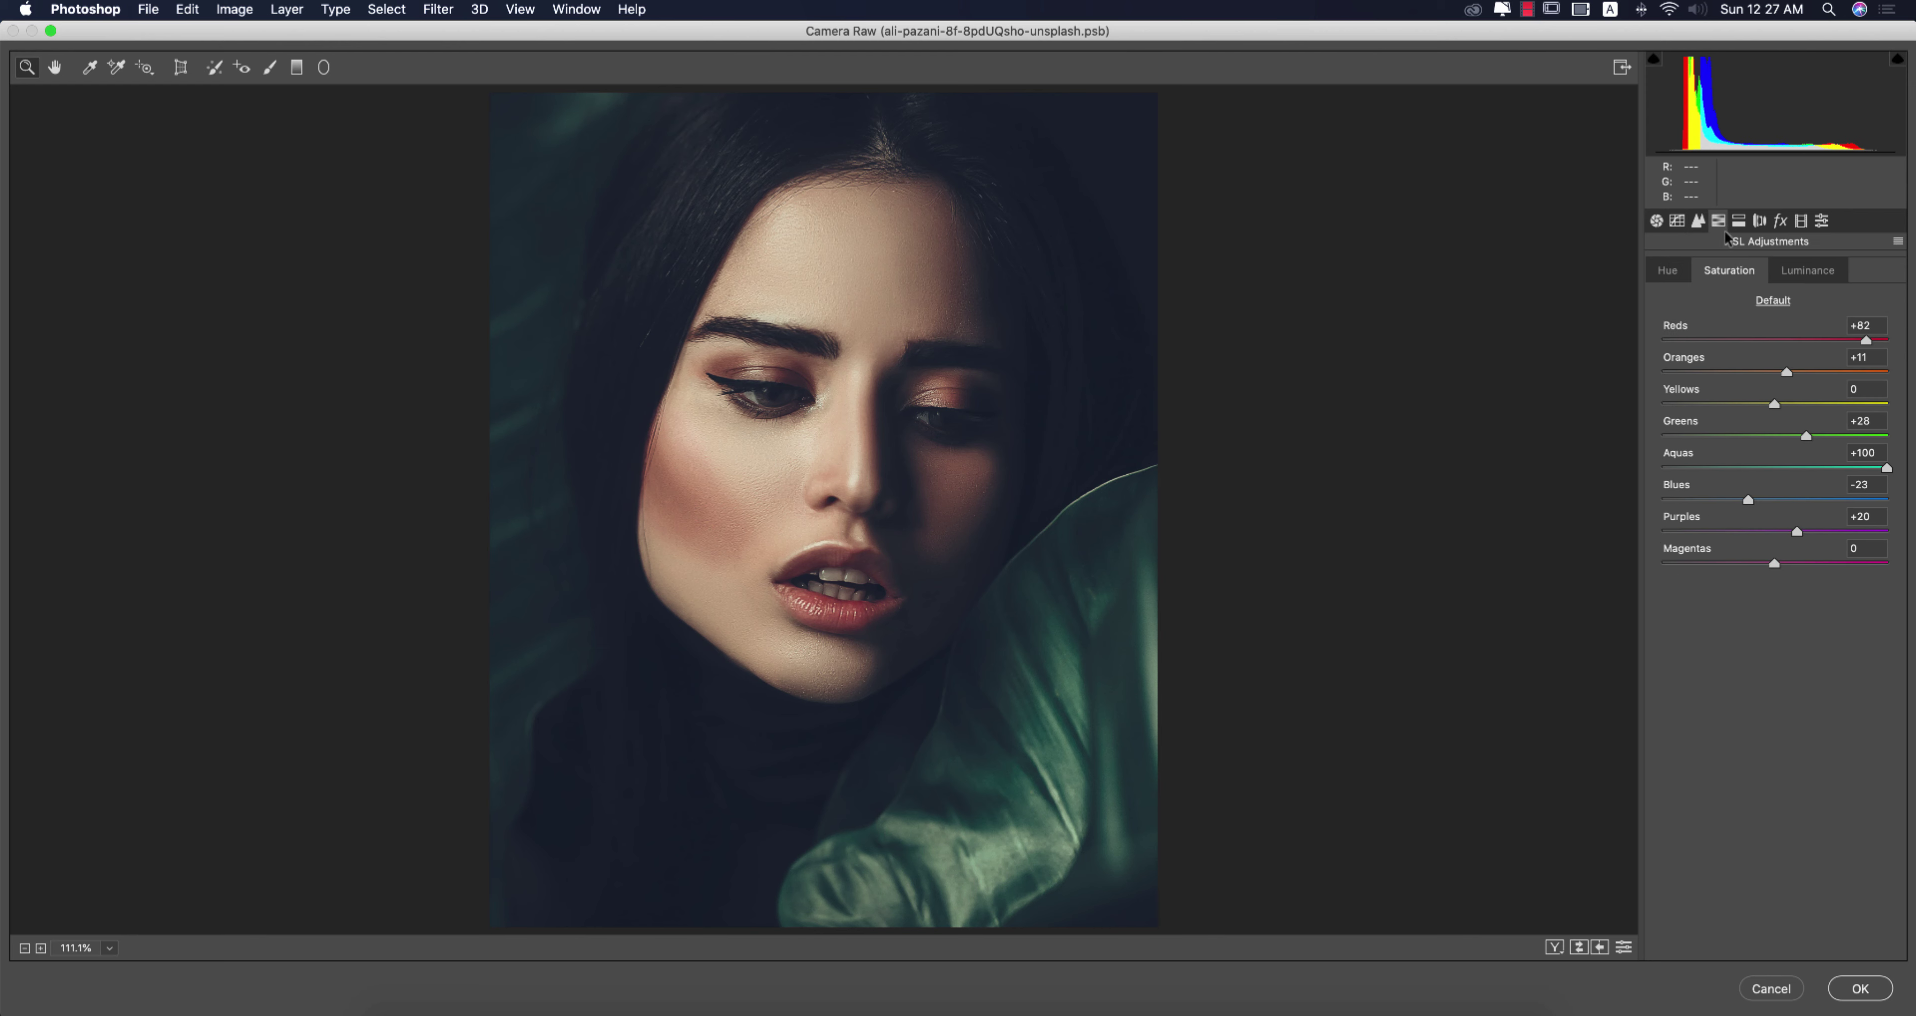
{"action": "left_click", "coordinate": [1668, 270]}
{"action": "left_click", "coordinate": [1729, 270]}
{"action": "left_click", "coordinate": [1812, 271]}
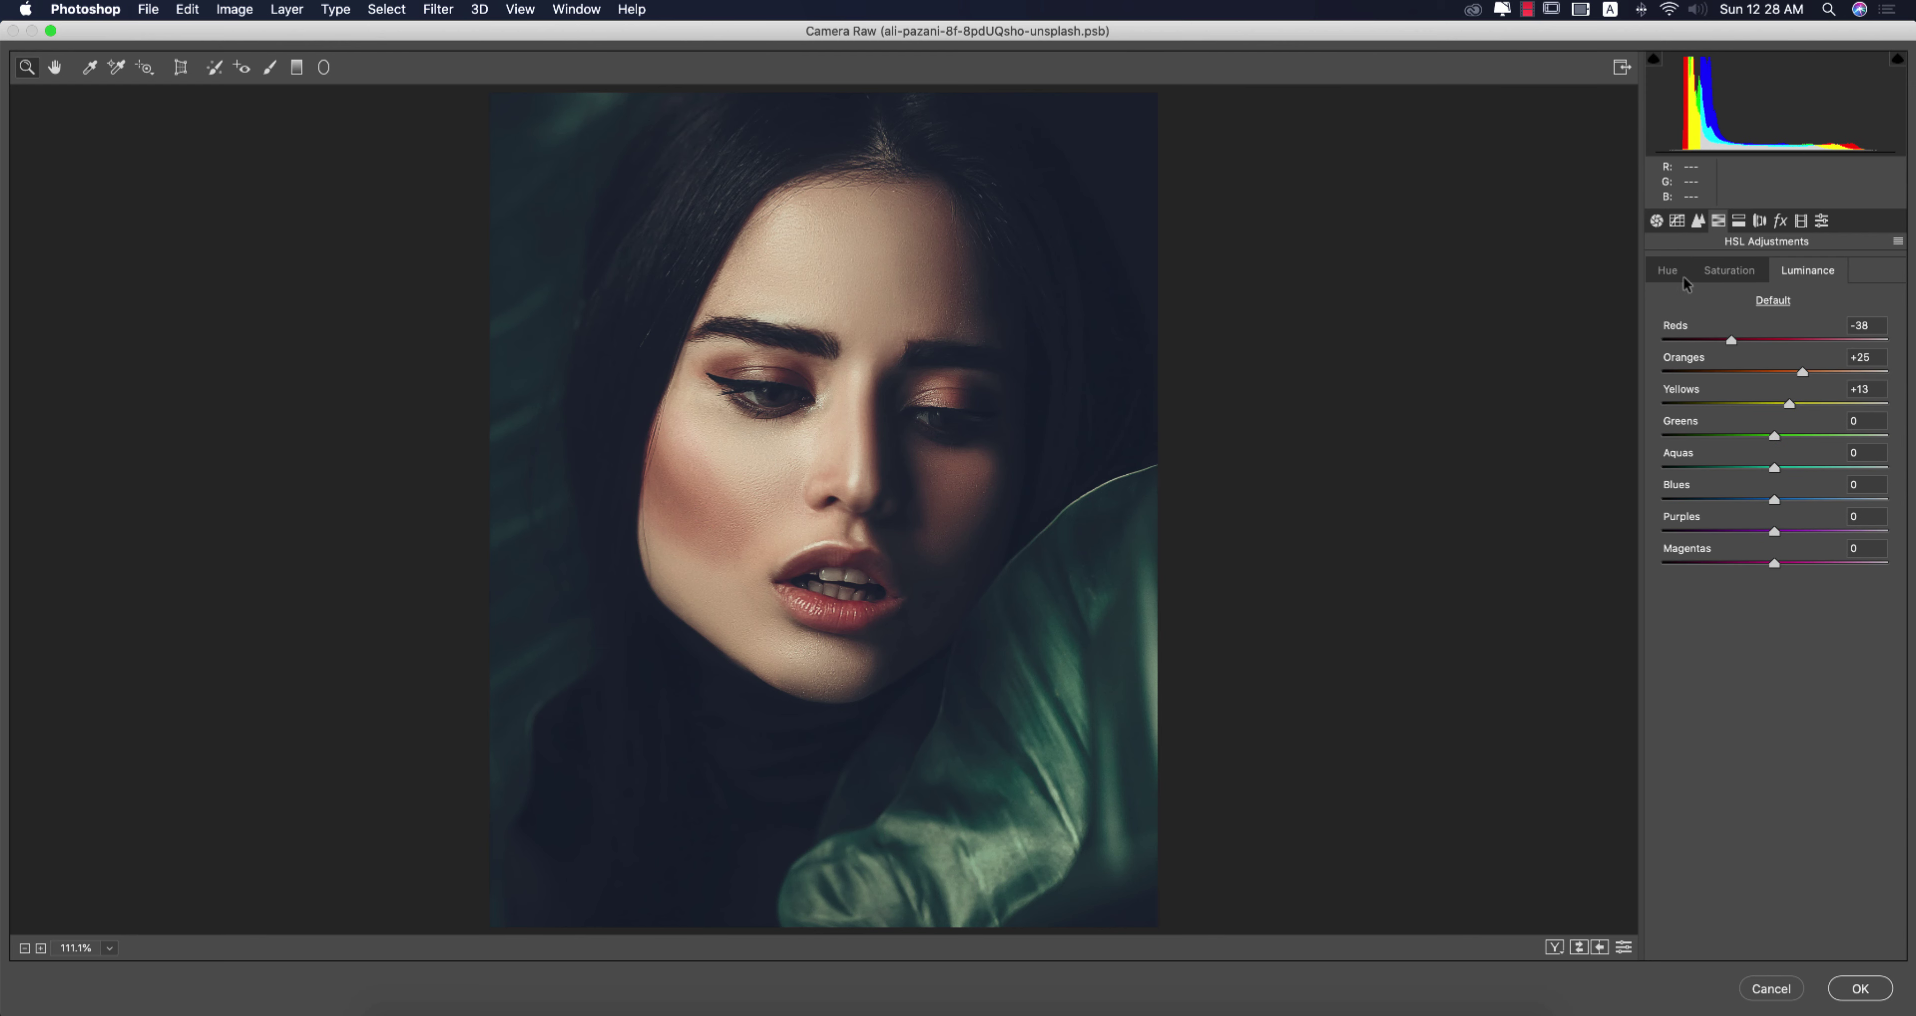
{"action": "left_click", "coordinate": [1684, 277]}
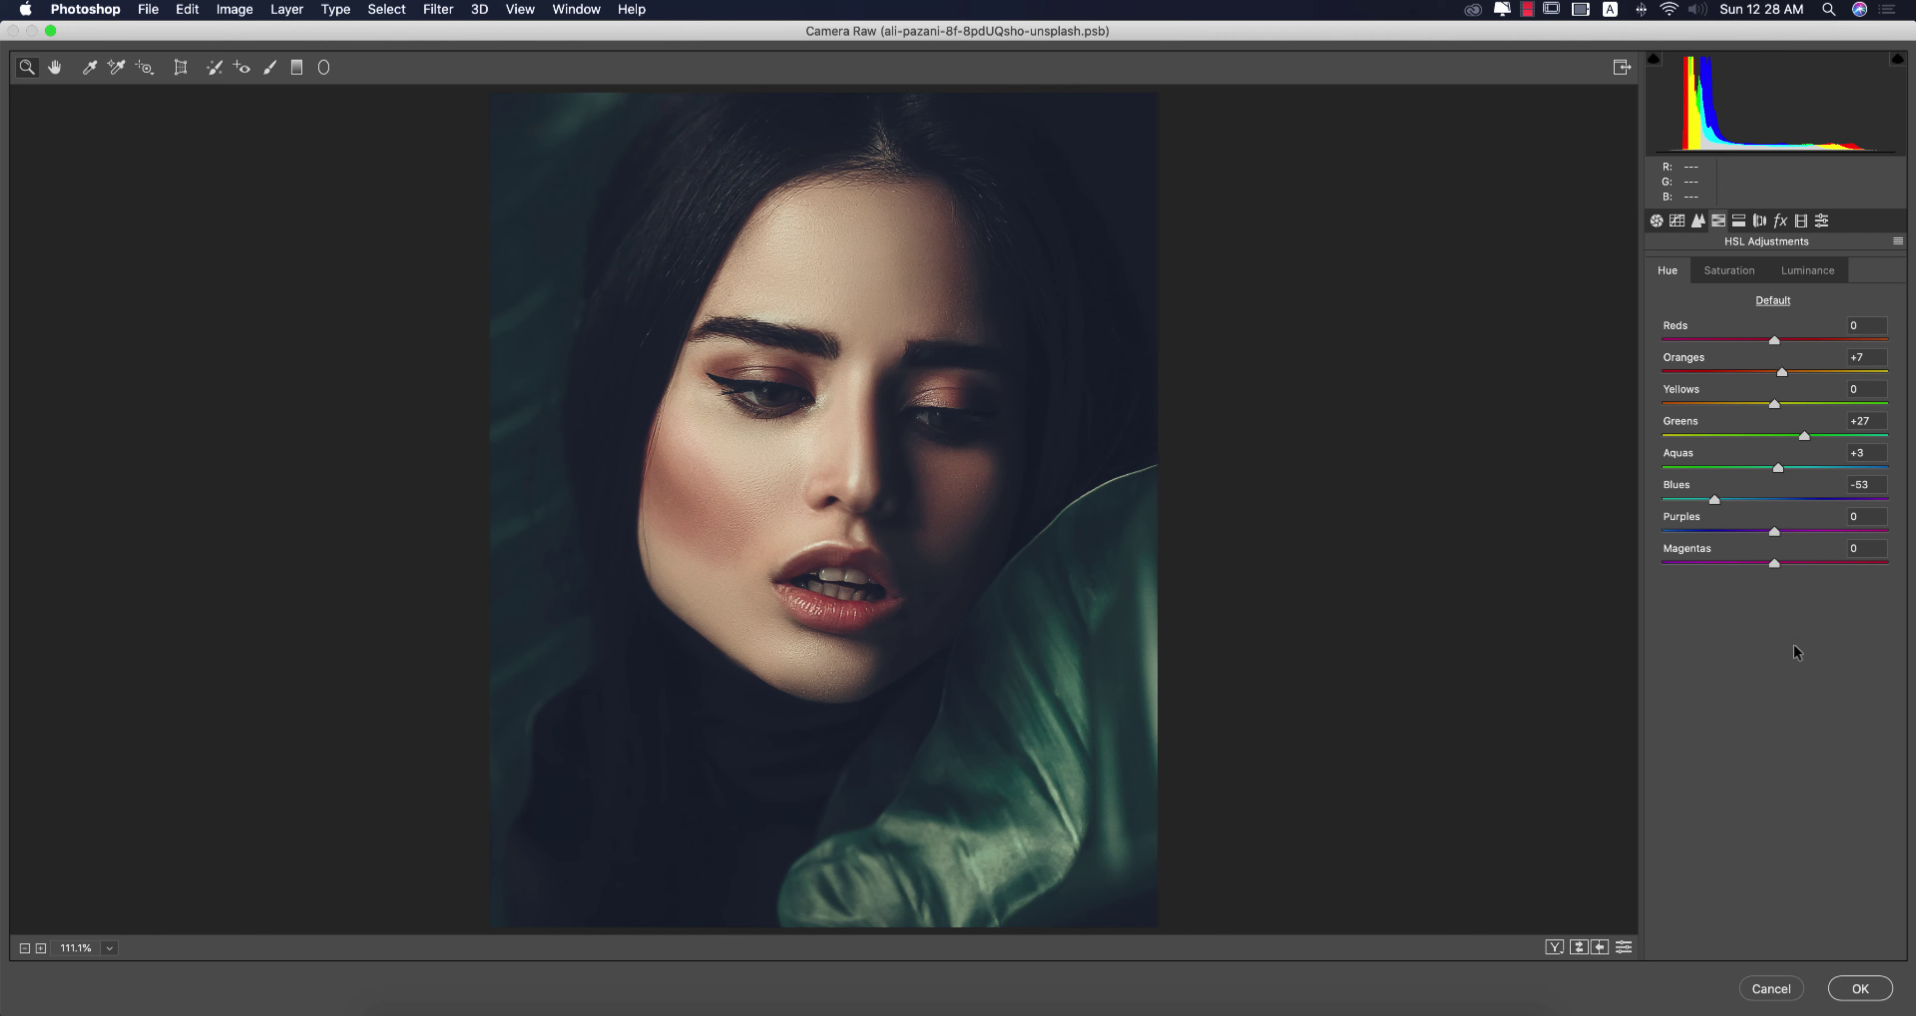
{"action": "left_click", "coordinate": [1875, 421]}
{"action": "left_click", "coordinate": [1875, 452]}
{"action": "left_click_drag", "start_coordinate": [1875, 484], "coordinate": [1843, 484]}
{"action": "left_click", "coordinate": [1863, 359]}
Check HSL saturation: Reds +82, Oranges +11, Greens +28, Blues -23, Purples +20.
{"action": "left_click", "coordinate": [1719, 272]}
{"action": "key", "text": "shift+Tab"}
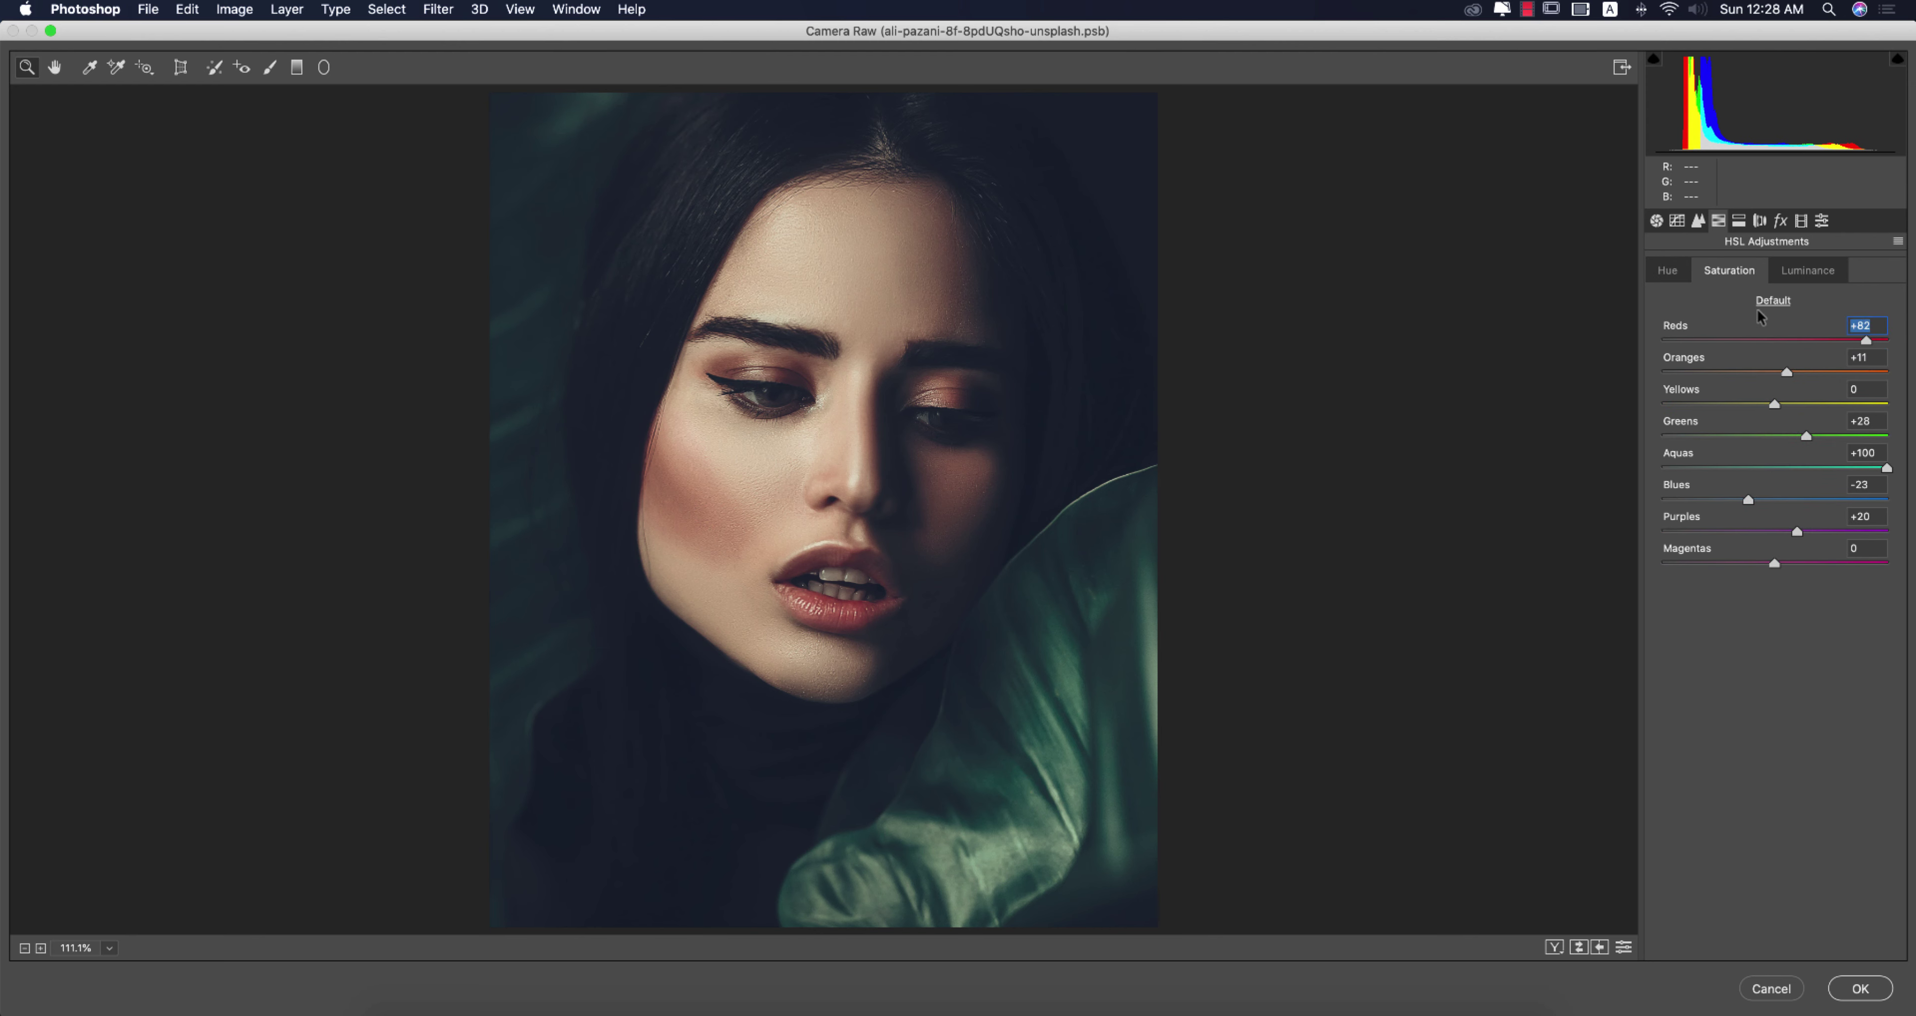
{"action": "left_click", "coordinate": [1876, 359]}
{"action": "left_click", "coordinate": [1875, 422]}
{"action": "left_click", "coordinate": [1869, 484]}
{"action": "left_click", "coordinate": [1878, 516]}
Check the Oranges and Reds HSL luminance values, then move to split toning.
{"action": "left_click", "coordinate": [1792, 272]}
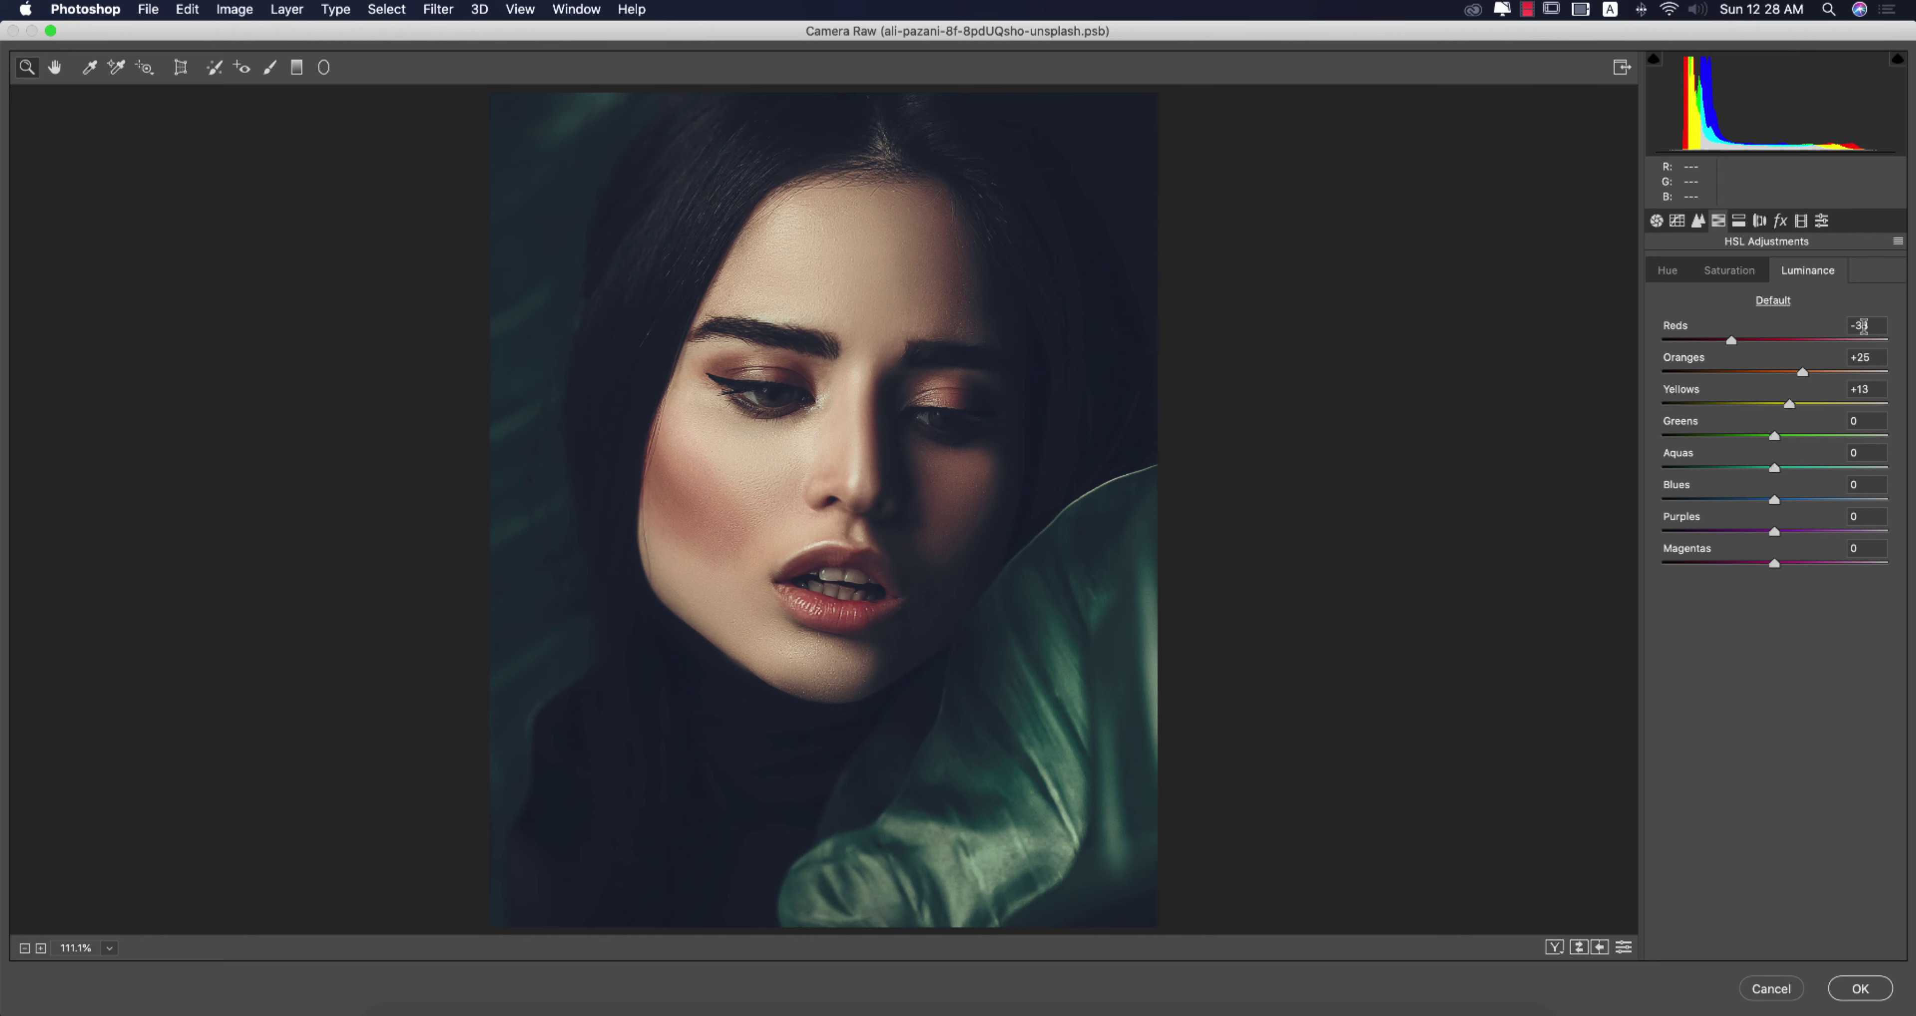
{"action": "left_click", "coordinate": [1875, 358]}
{"action": "left_click", "coordinate": [1873, 324]}
{"action": "left_click", "coordinate": [1741, 222]}
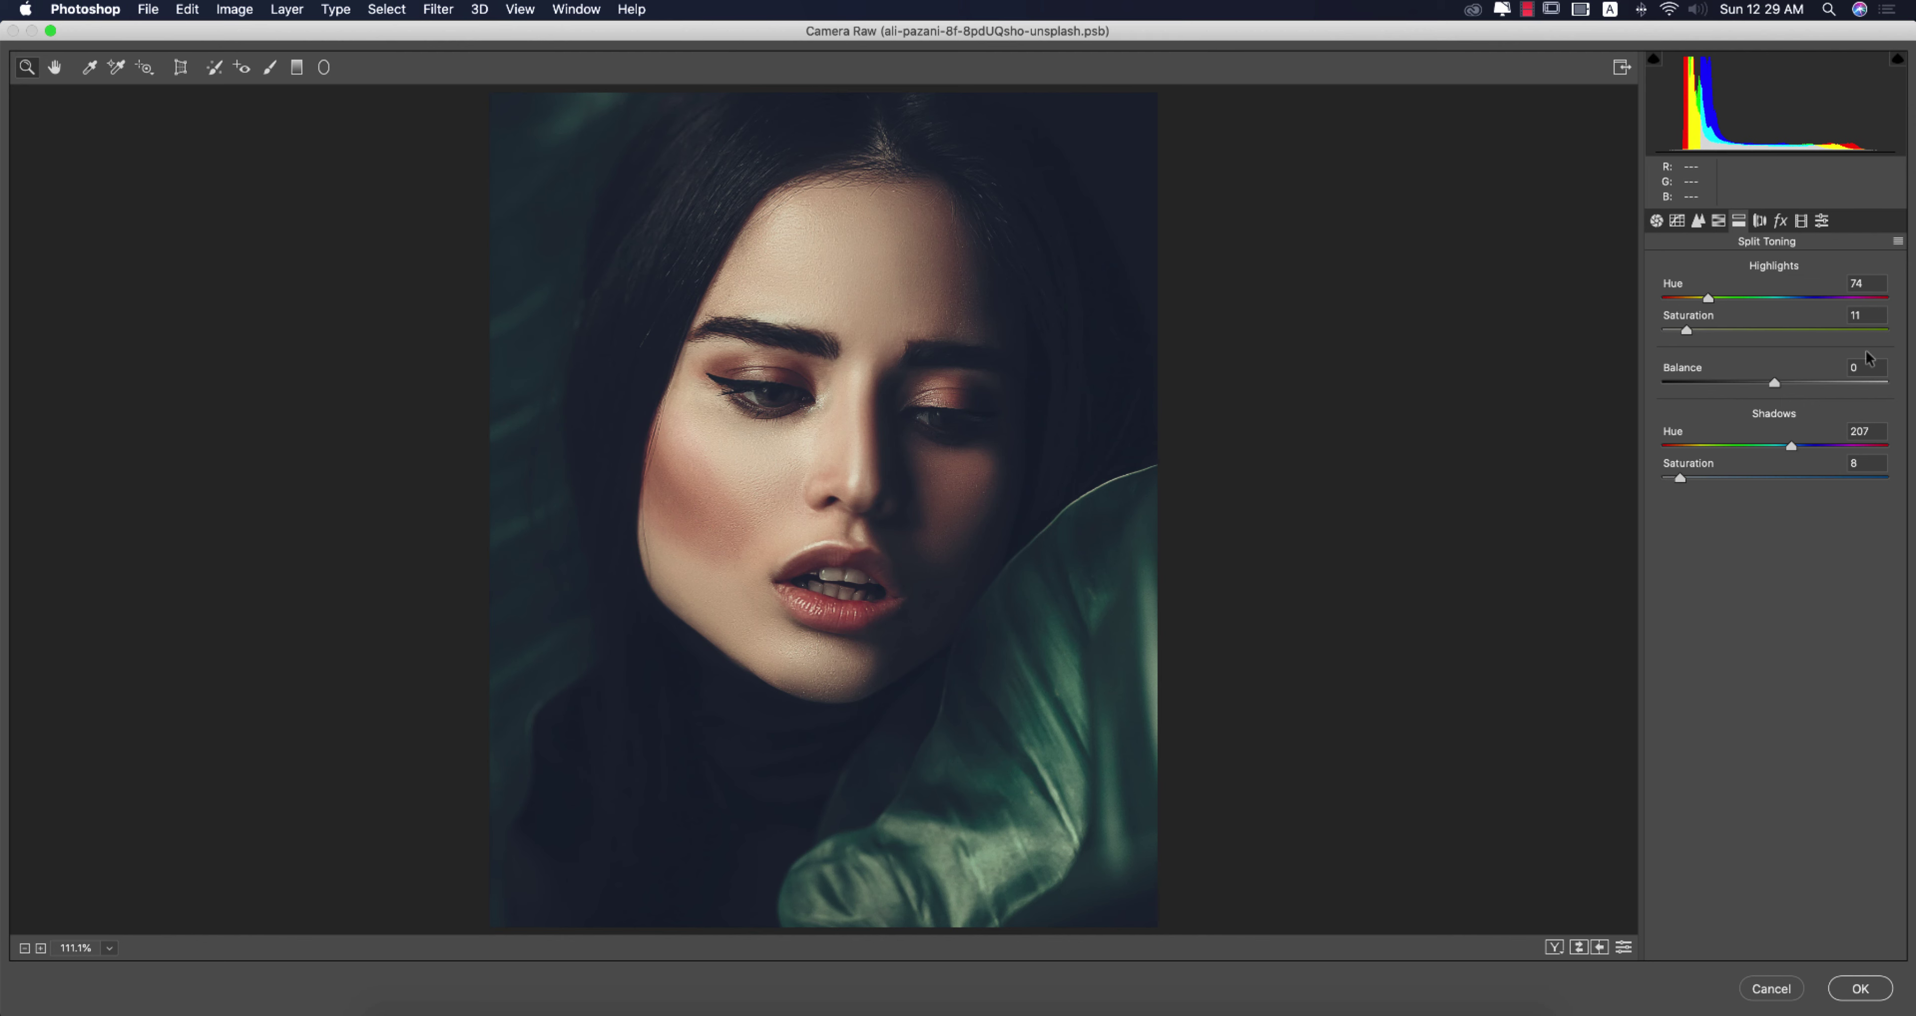
Check split-toning highlight hue and saturation, then the red and green calibration hues.
{"action": "left_click", "coordinate": [1880, 282]}
{"action": "left_click", "coordinate": [1867, 314]}
{"action": "left_click", "coordinate": [1761, 223]}
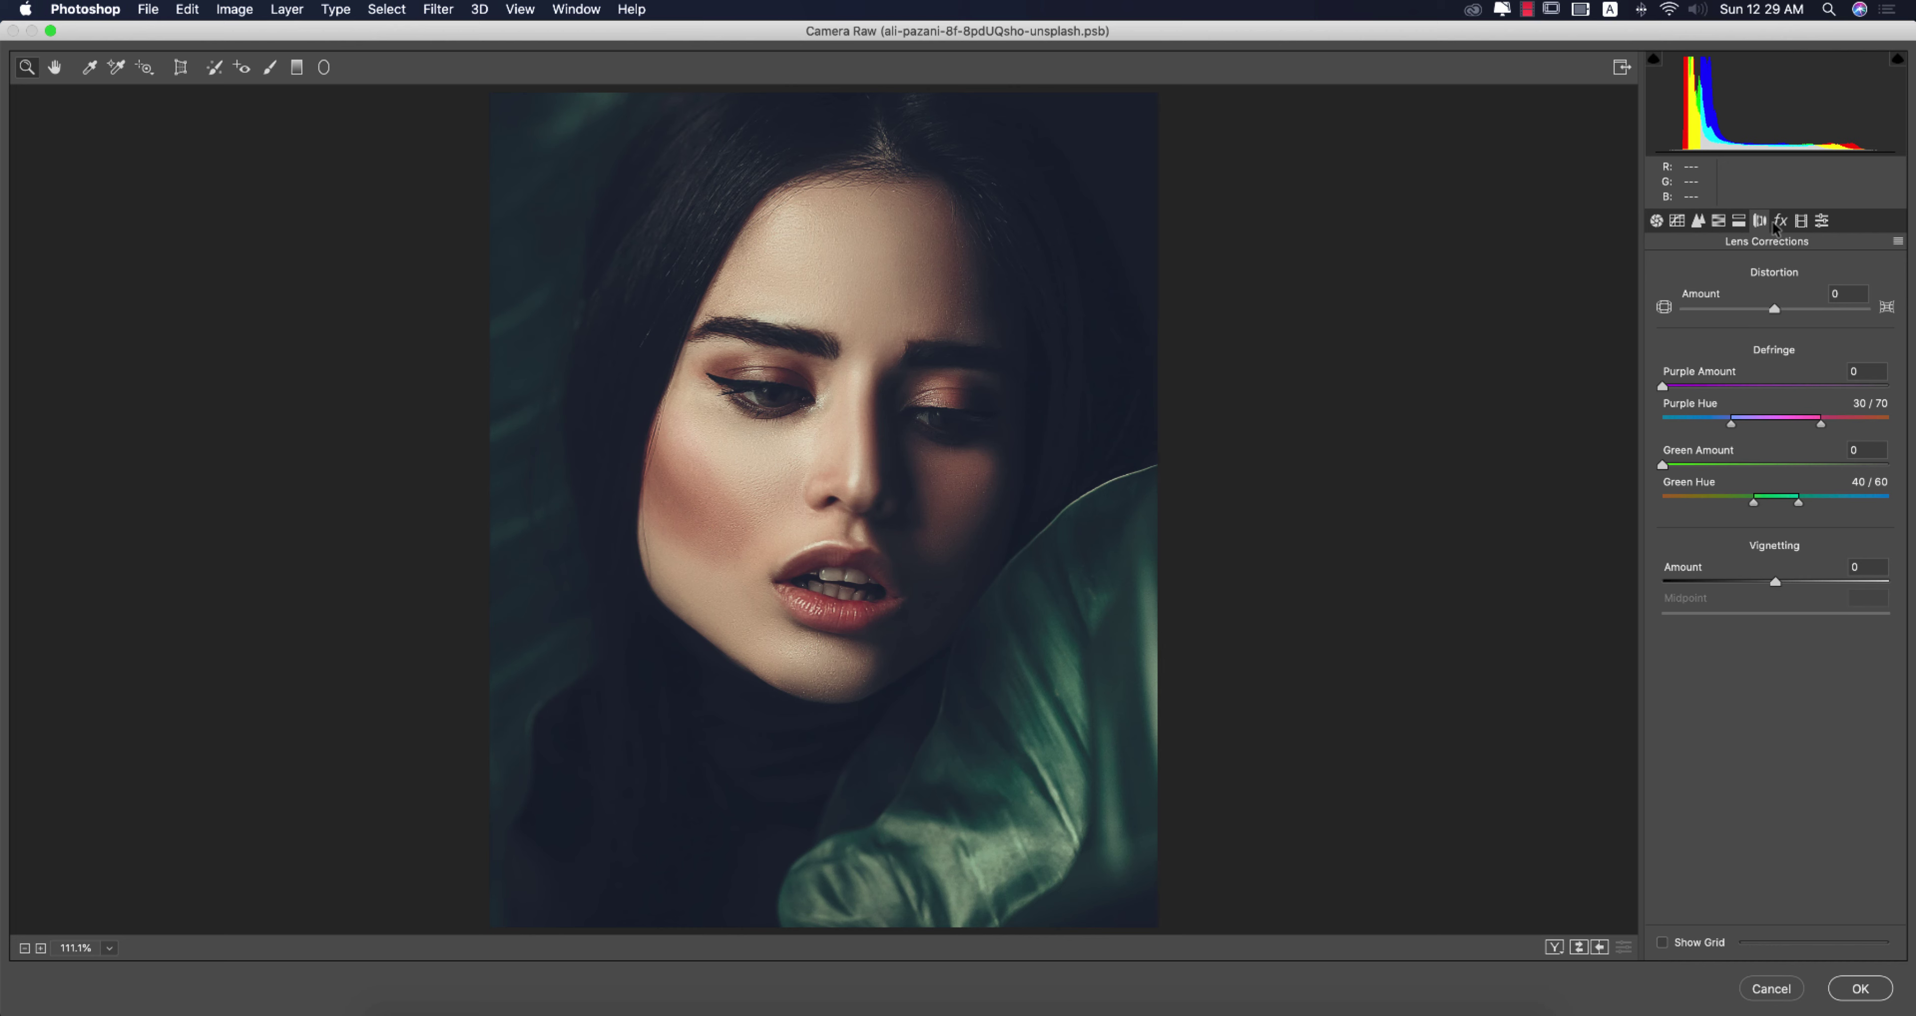
{"action": "left_click", "coordinate": [1779, 223]}
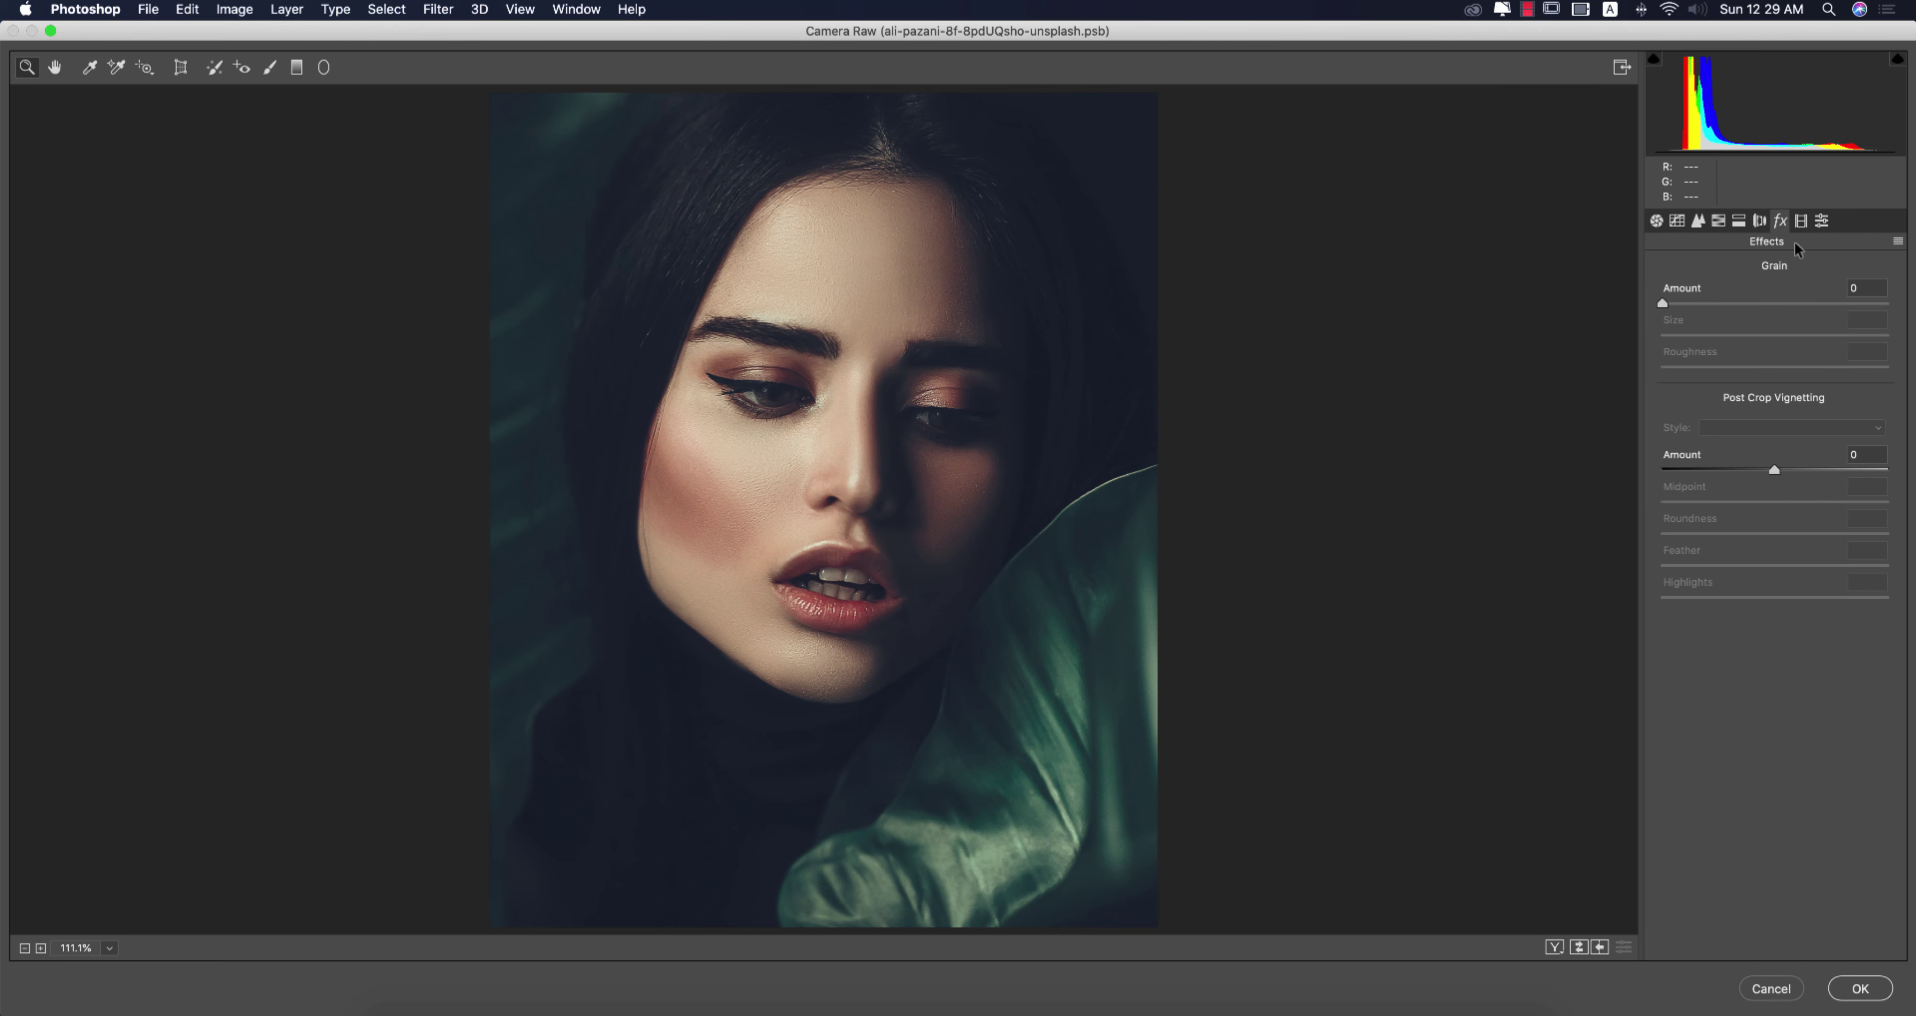
{"action": "left_click", "coordinate": [1802, 224]}
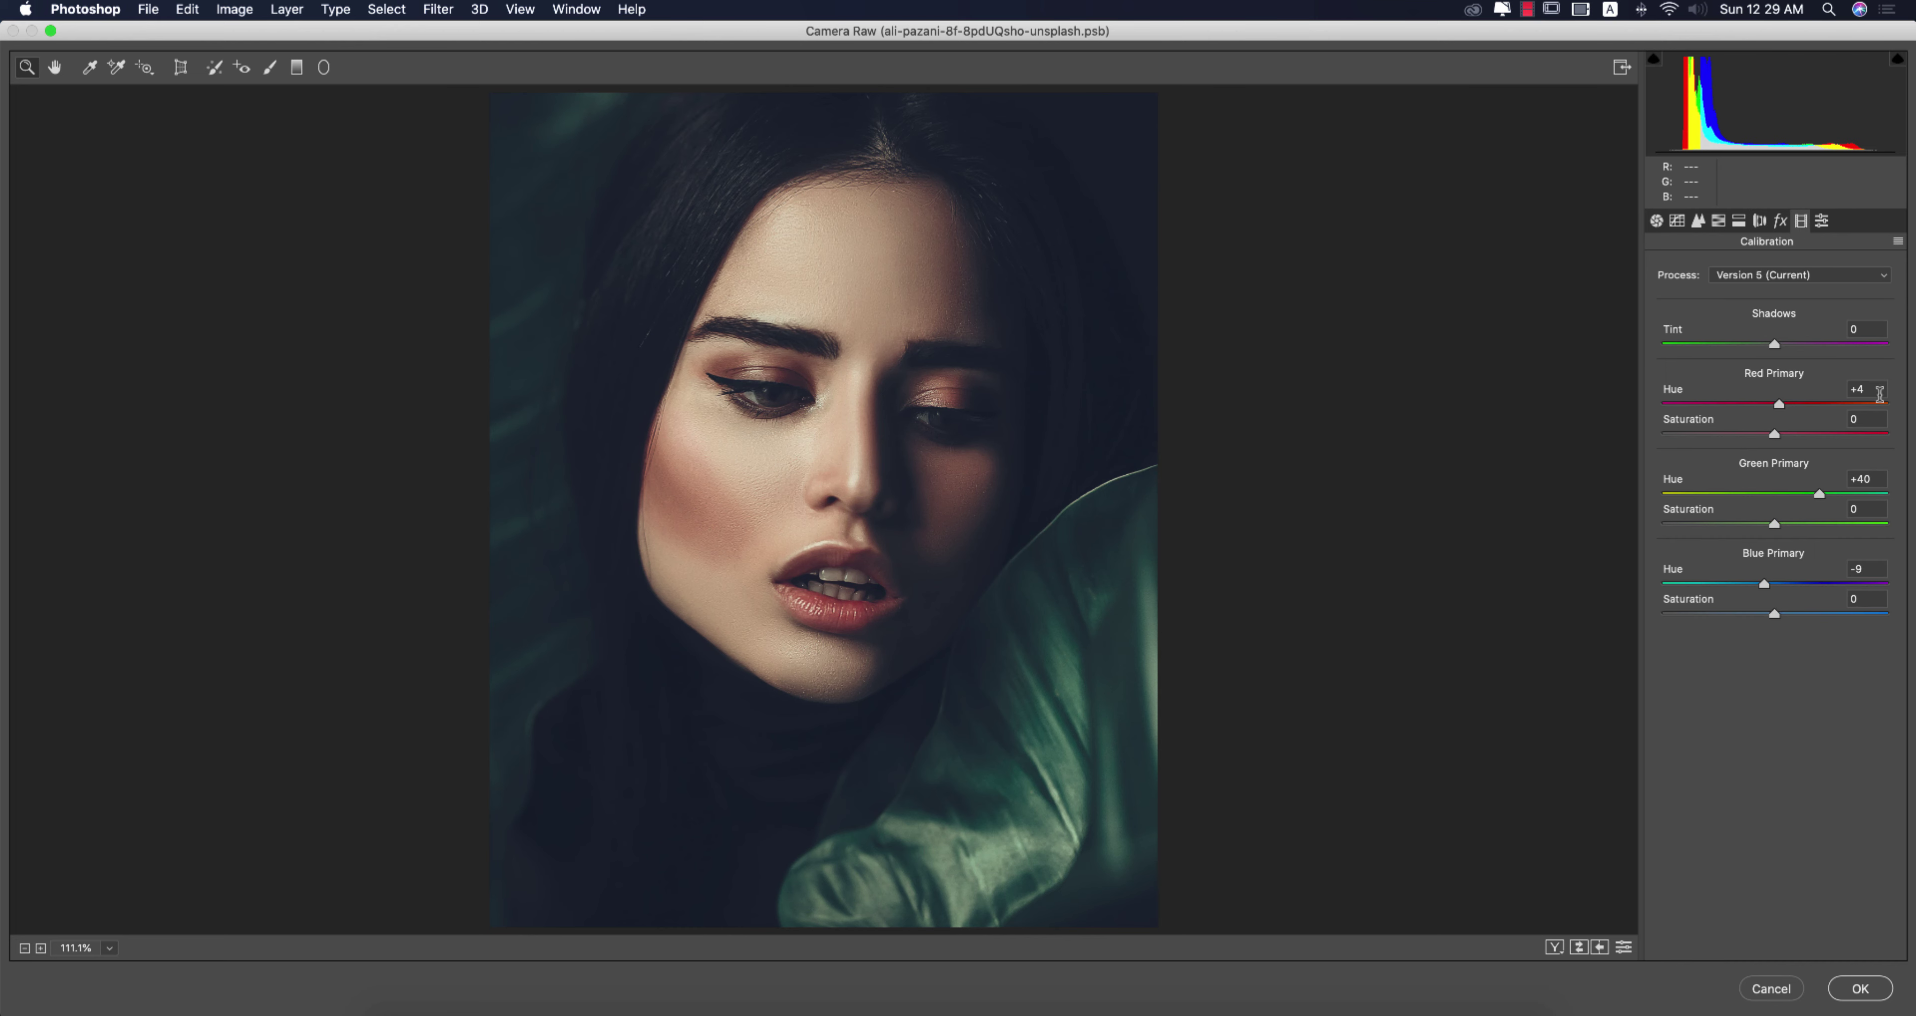
{"action": "left_click", "coordinate": [1866, 389]}
{"action": "left_click", "coordinate": [1879, 479]}
Apply the Camera Raw grade, save the smart object and return to cover.psd.
{"action": "left_click", "coordinate": [1858, 995]}
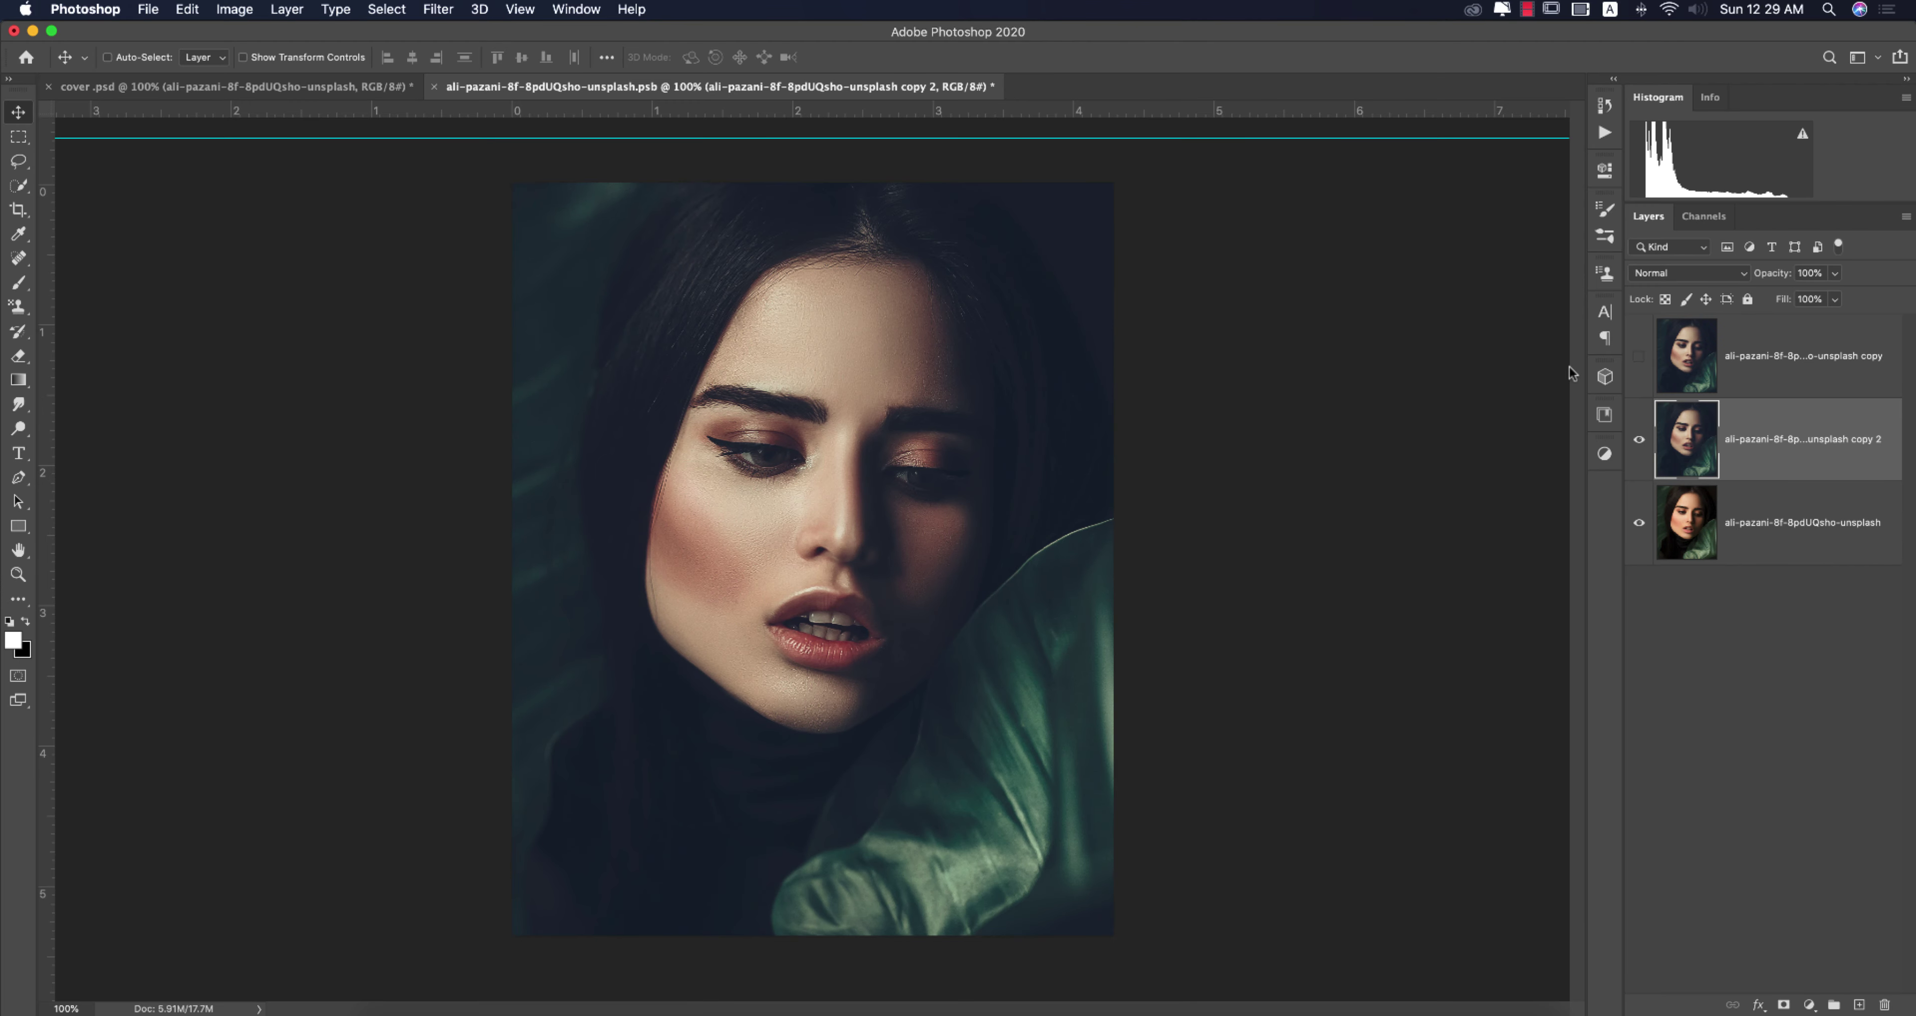
{"action": "key", "text": "super+s"}
{"action": "left_click", "coordinate": [435, 88]}
Open the top-left photo's smart object, duplicate its original layer and run Camera Raw Filter.
{"action": "left_click", "coordinate": [506, 432]}
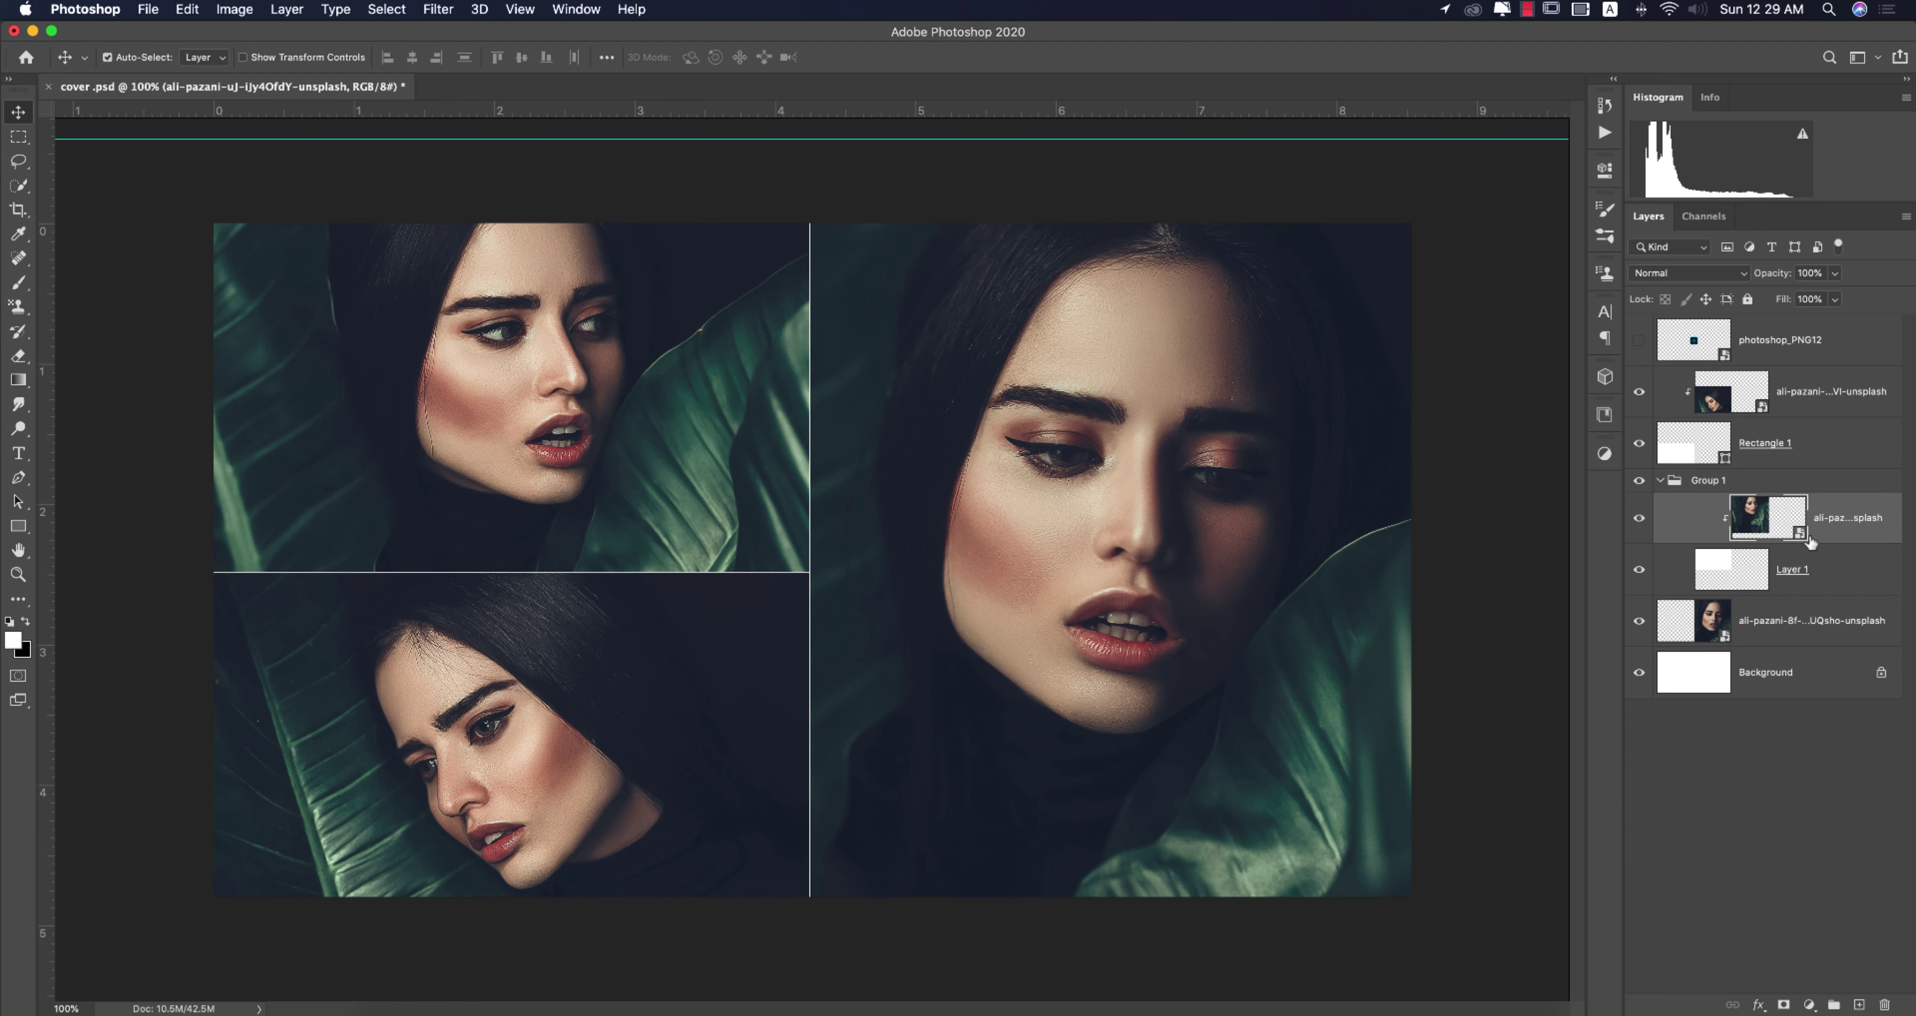
{"action": "double_click", "coordinate": [1802, 536]}
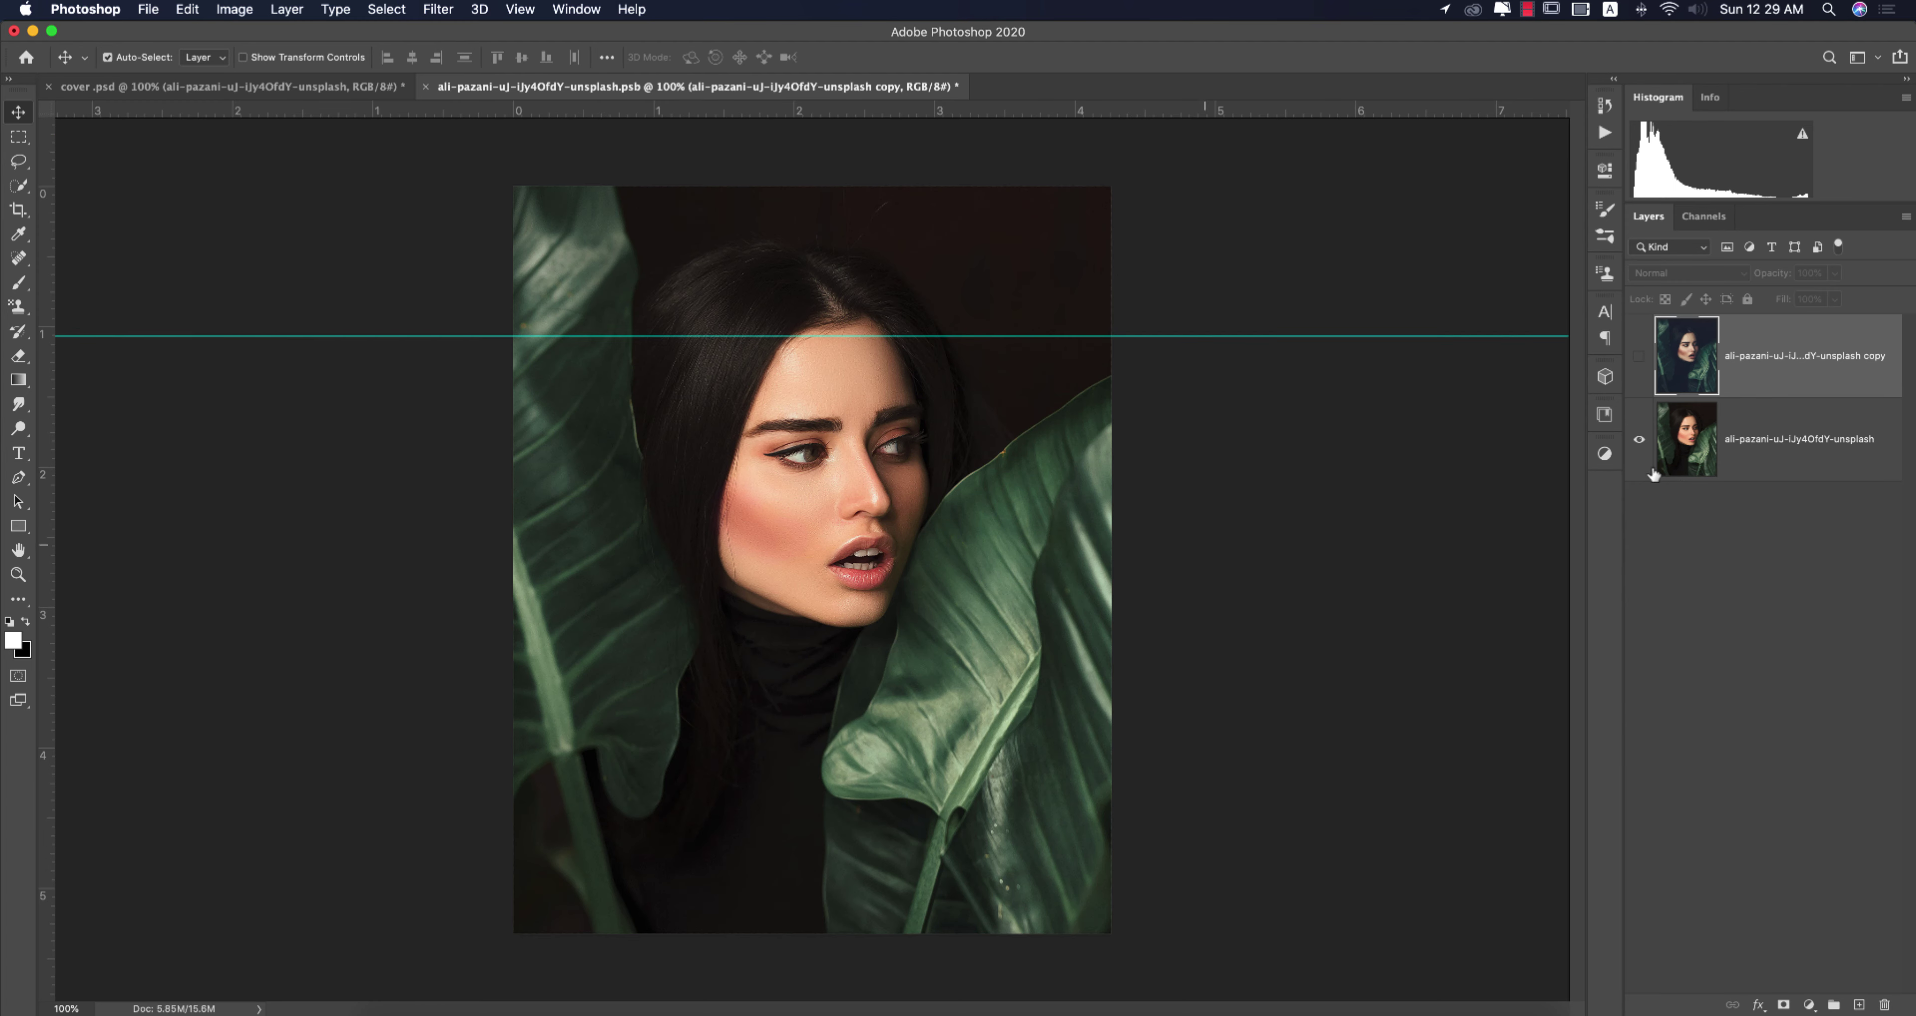
{"action": "left_click", "coordinate": [1758, 457]}
{"action": "key", "text": "super+j"}
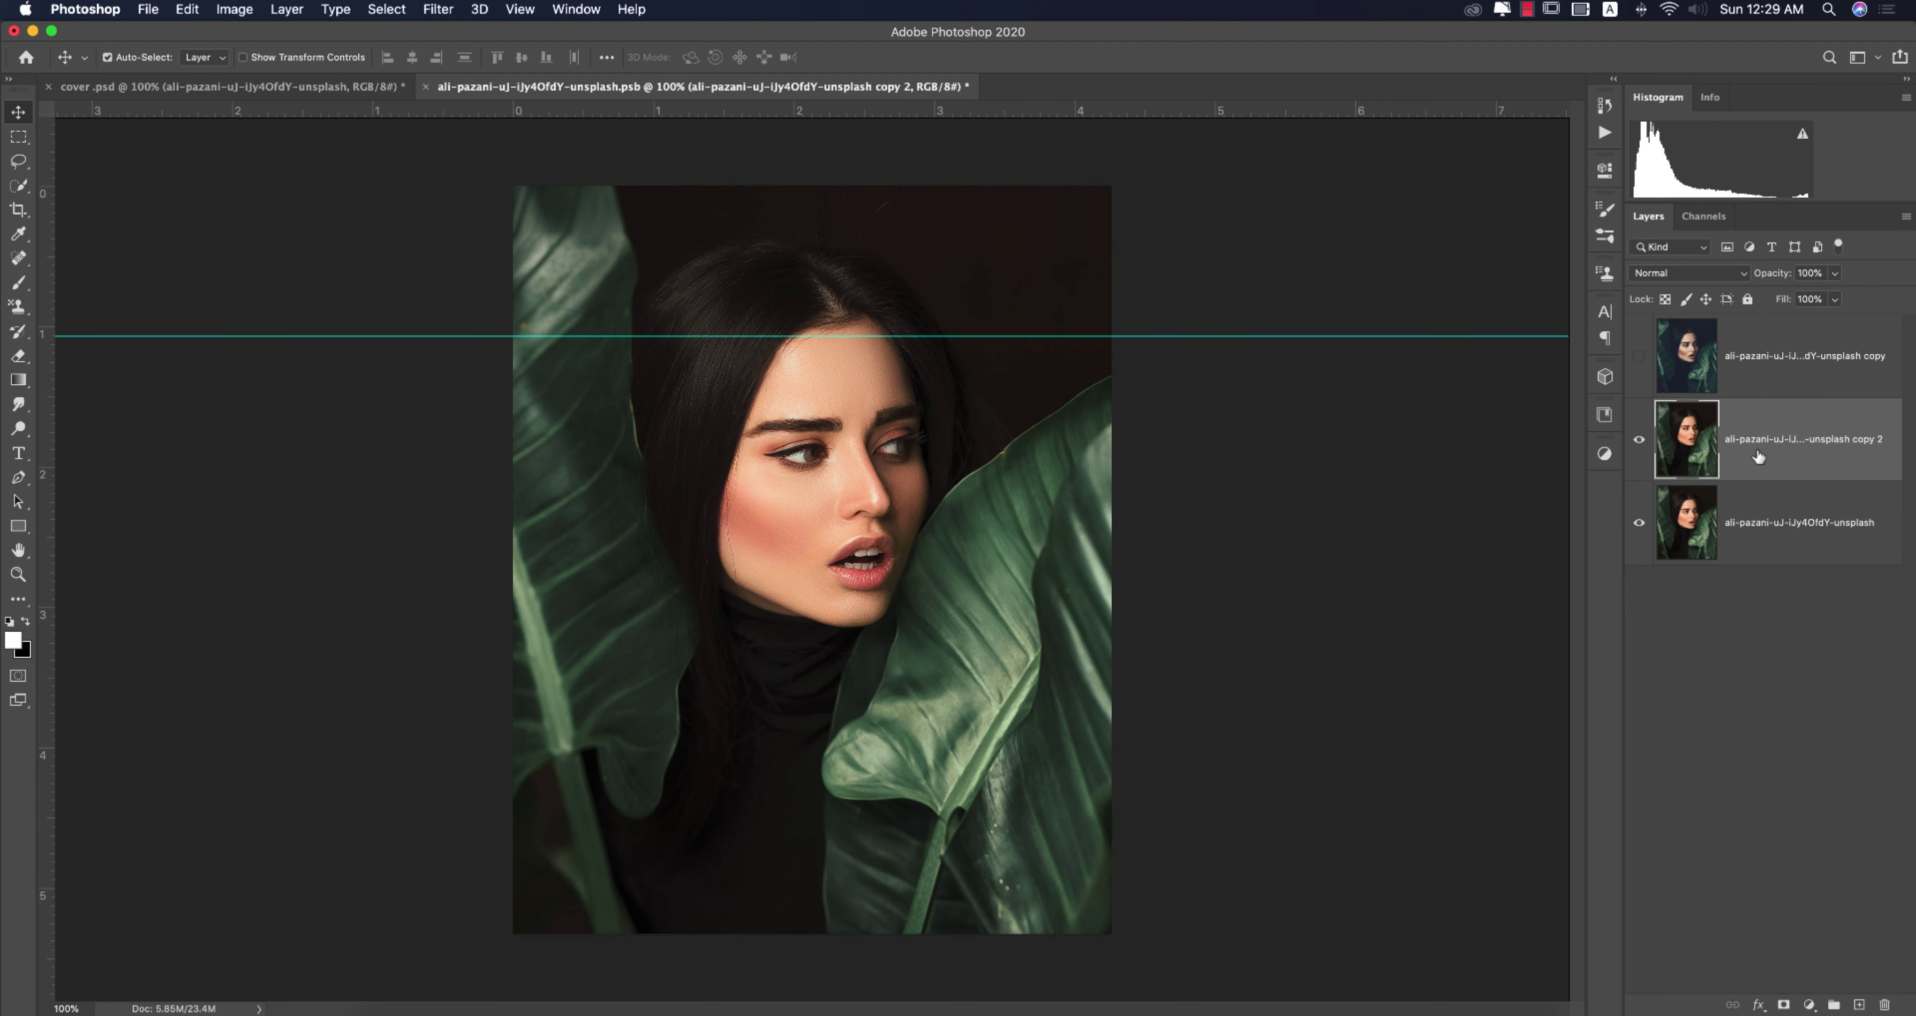
{"action": "left_click", "coordinate": [438, 11]}
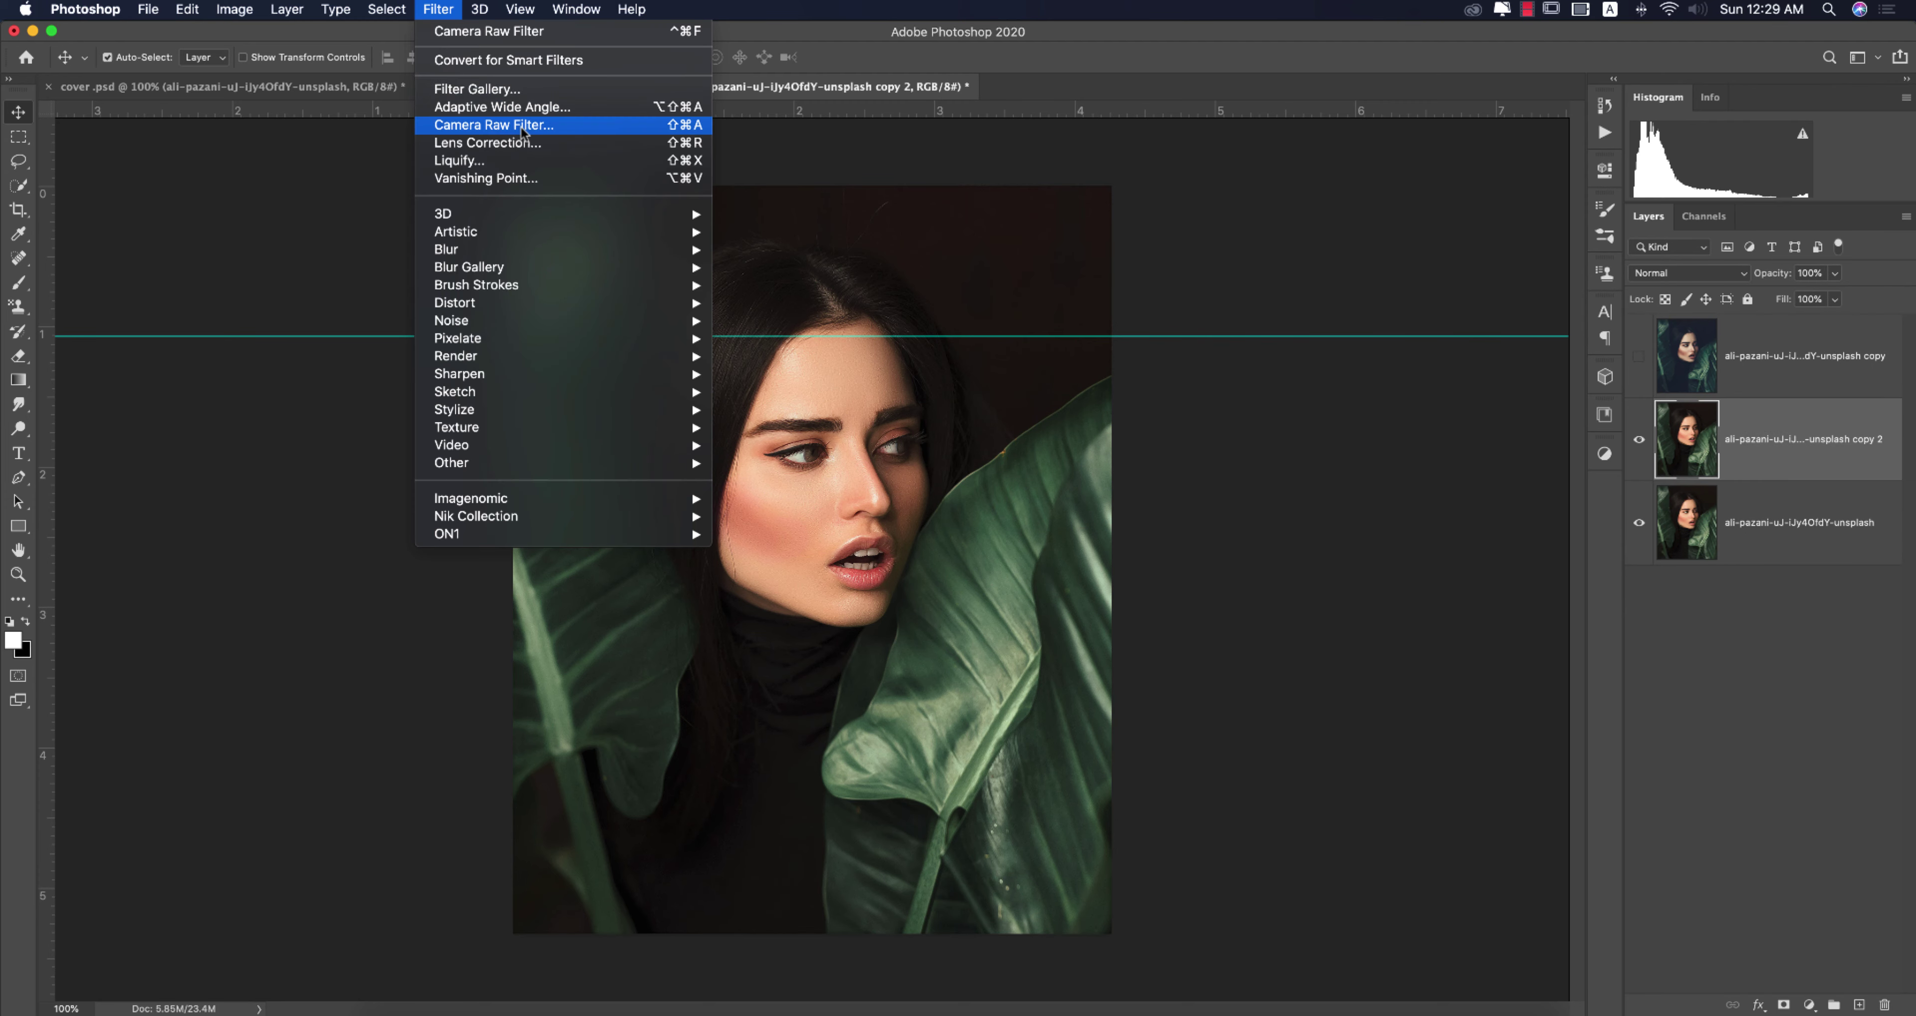
{"action": "left_click", "coordinate": [514, 124]}
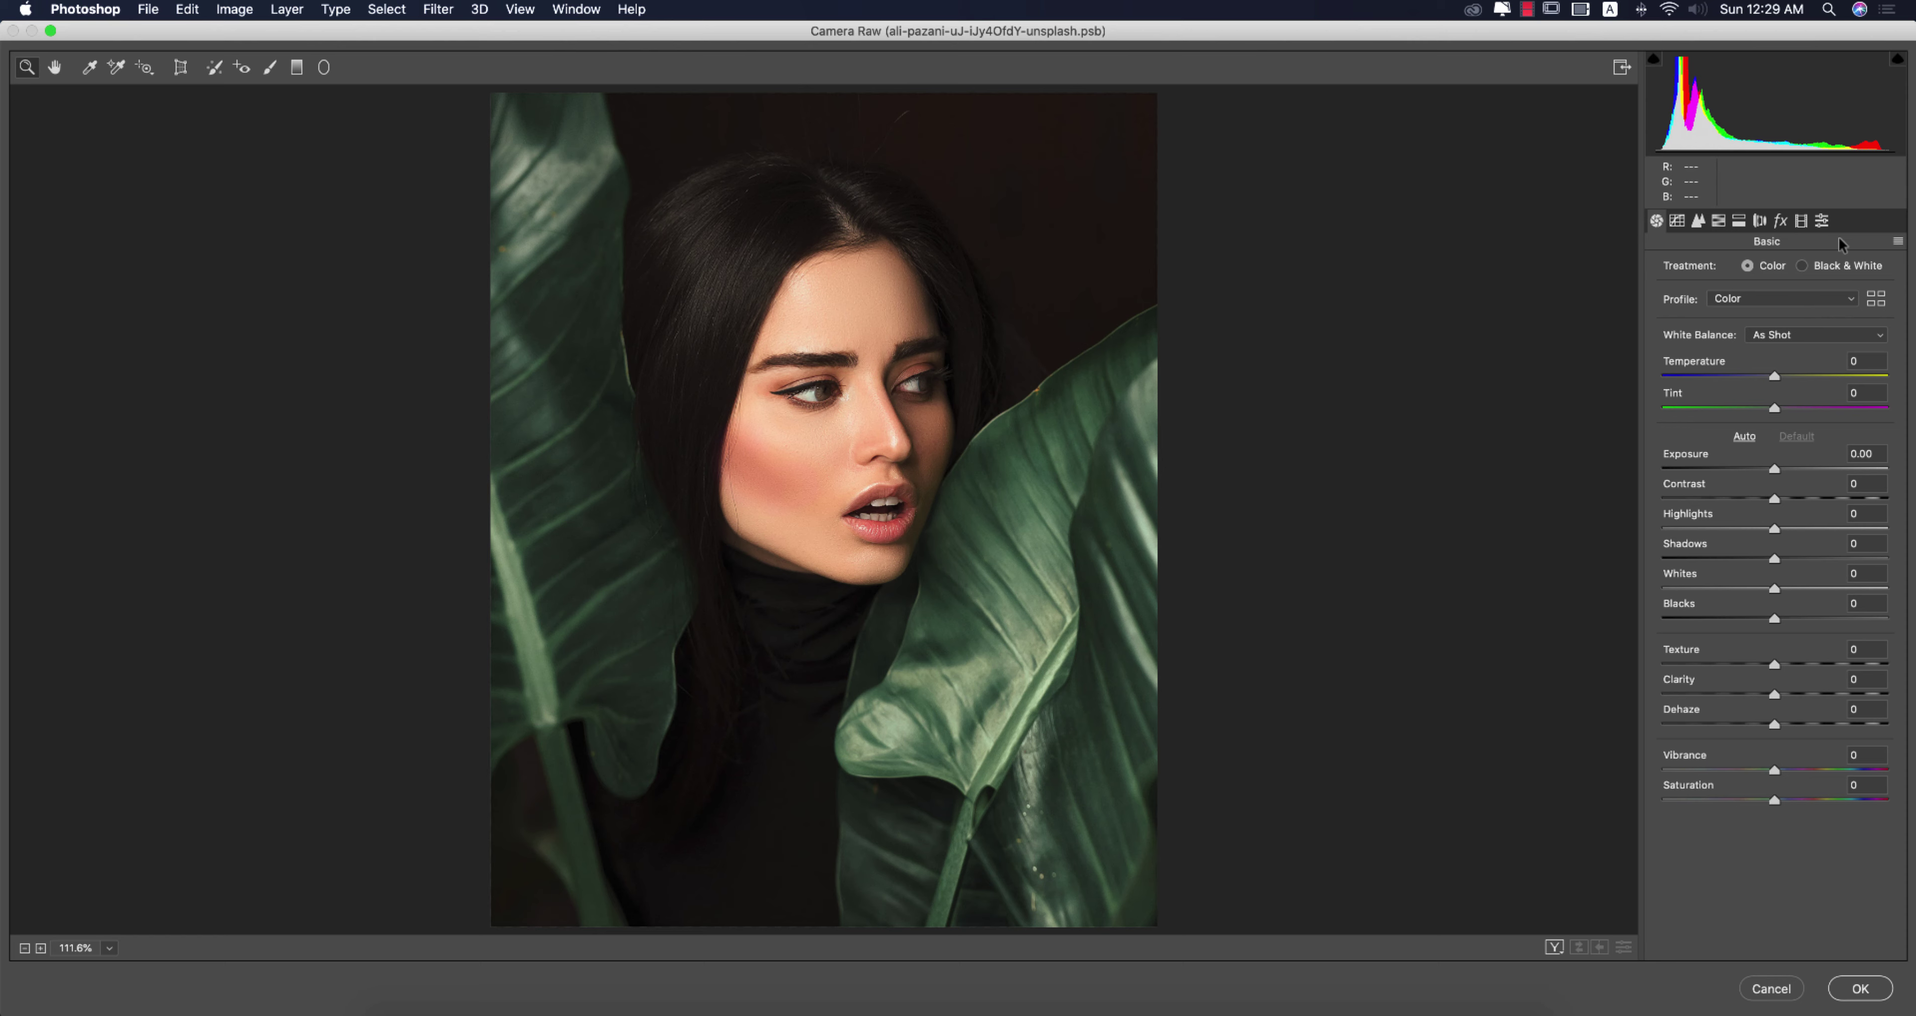
Load the portrait.xmp settings and apply them to the copy layer.
{"action": "left_click", "coordinate": [1899, 241]}
{"action": "left_click", "coordinate": [1754, 373]}
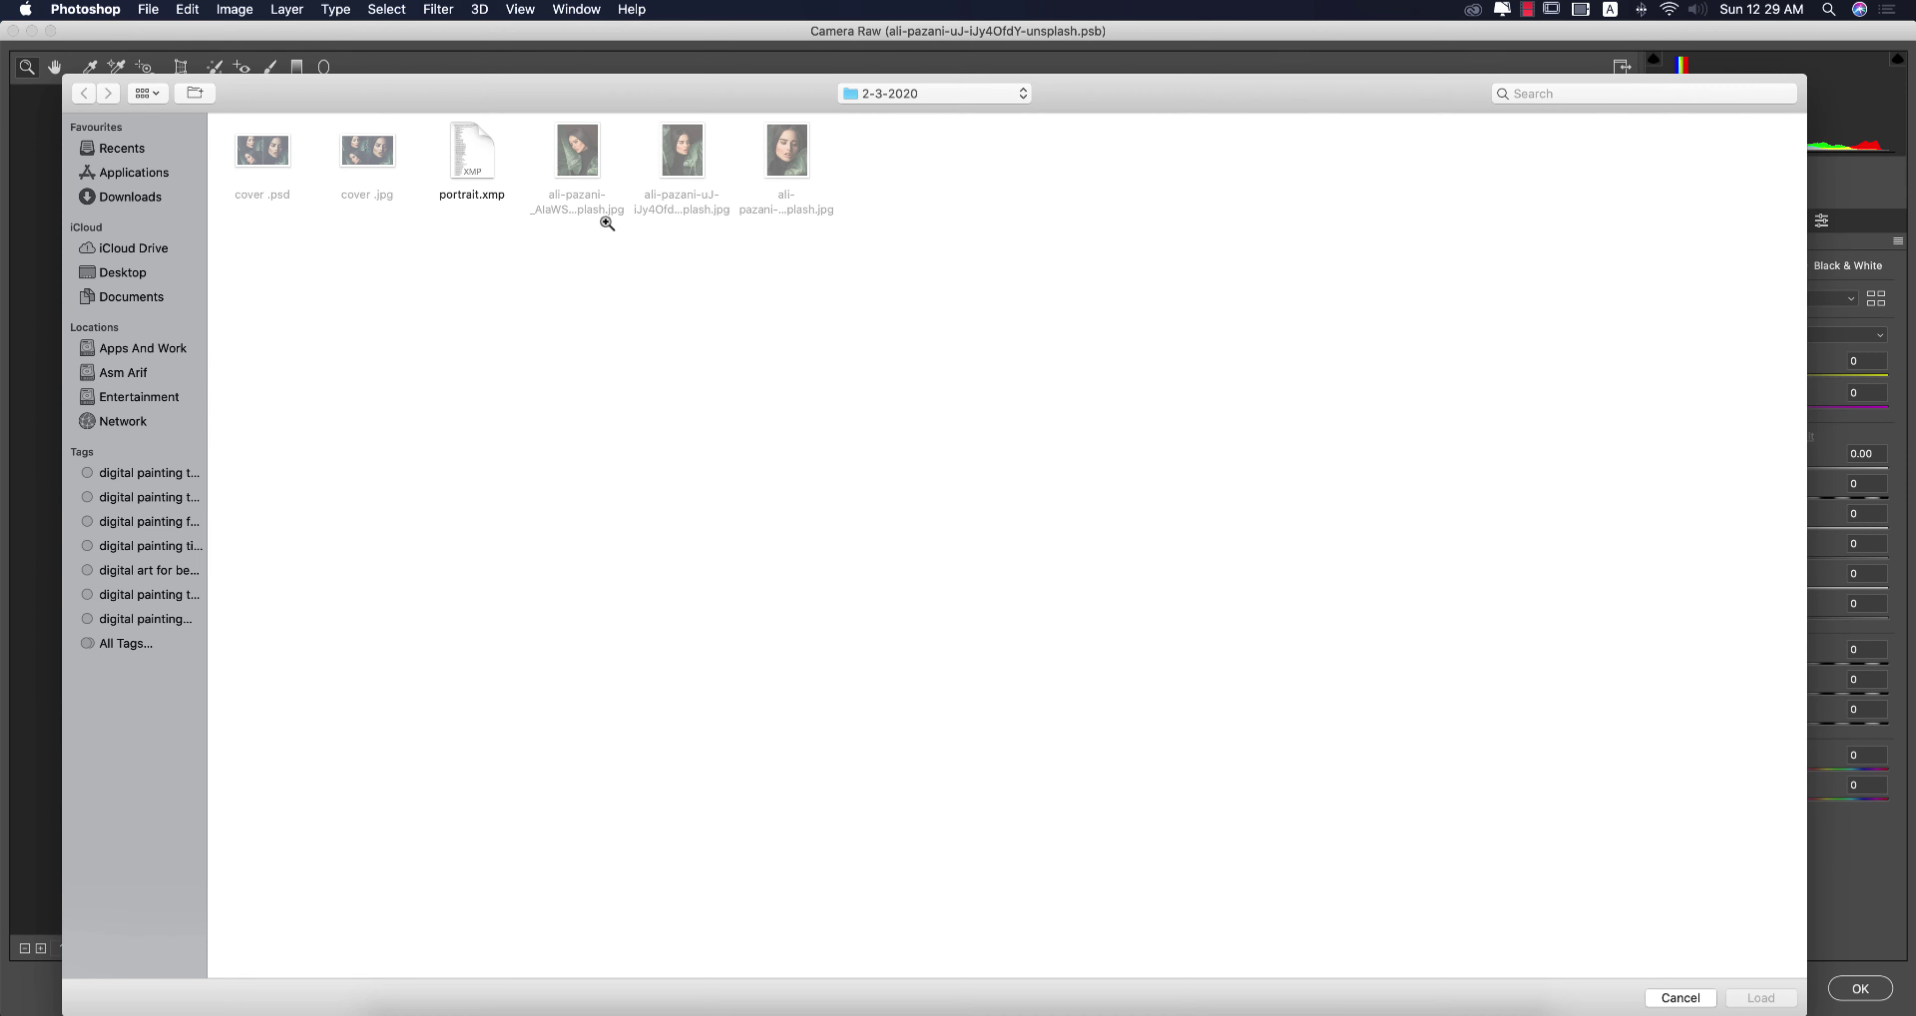
{"action": "left_click", "coordinate": [473, 173]}
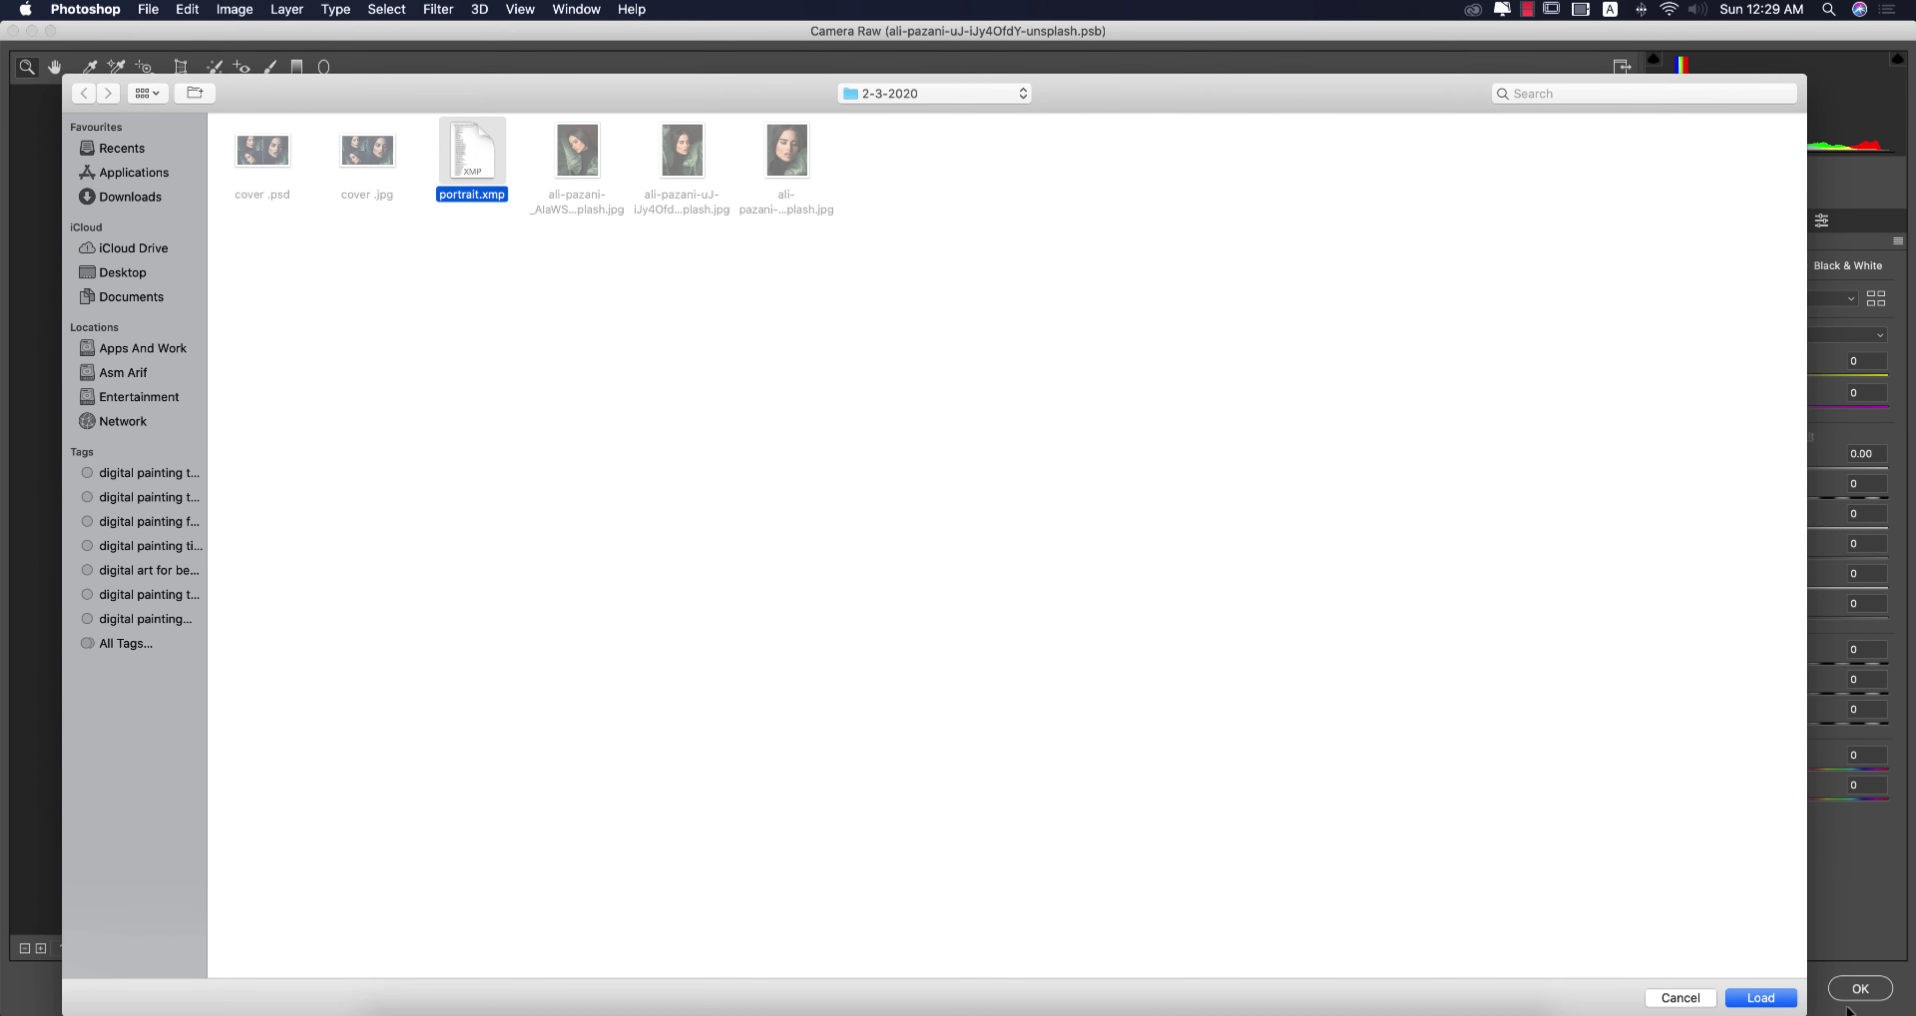
{"action": "left_click", "coordinate": [1789, 995]}
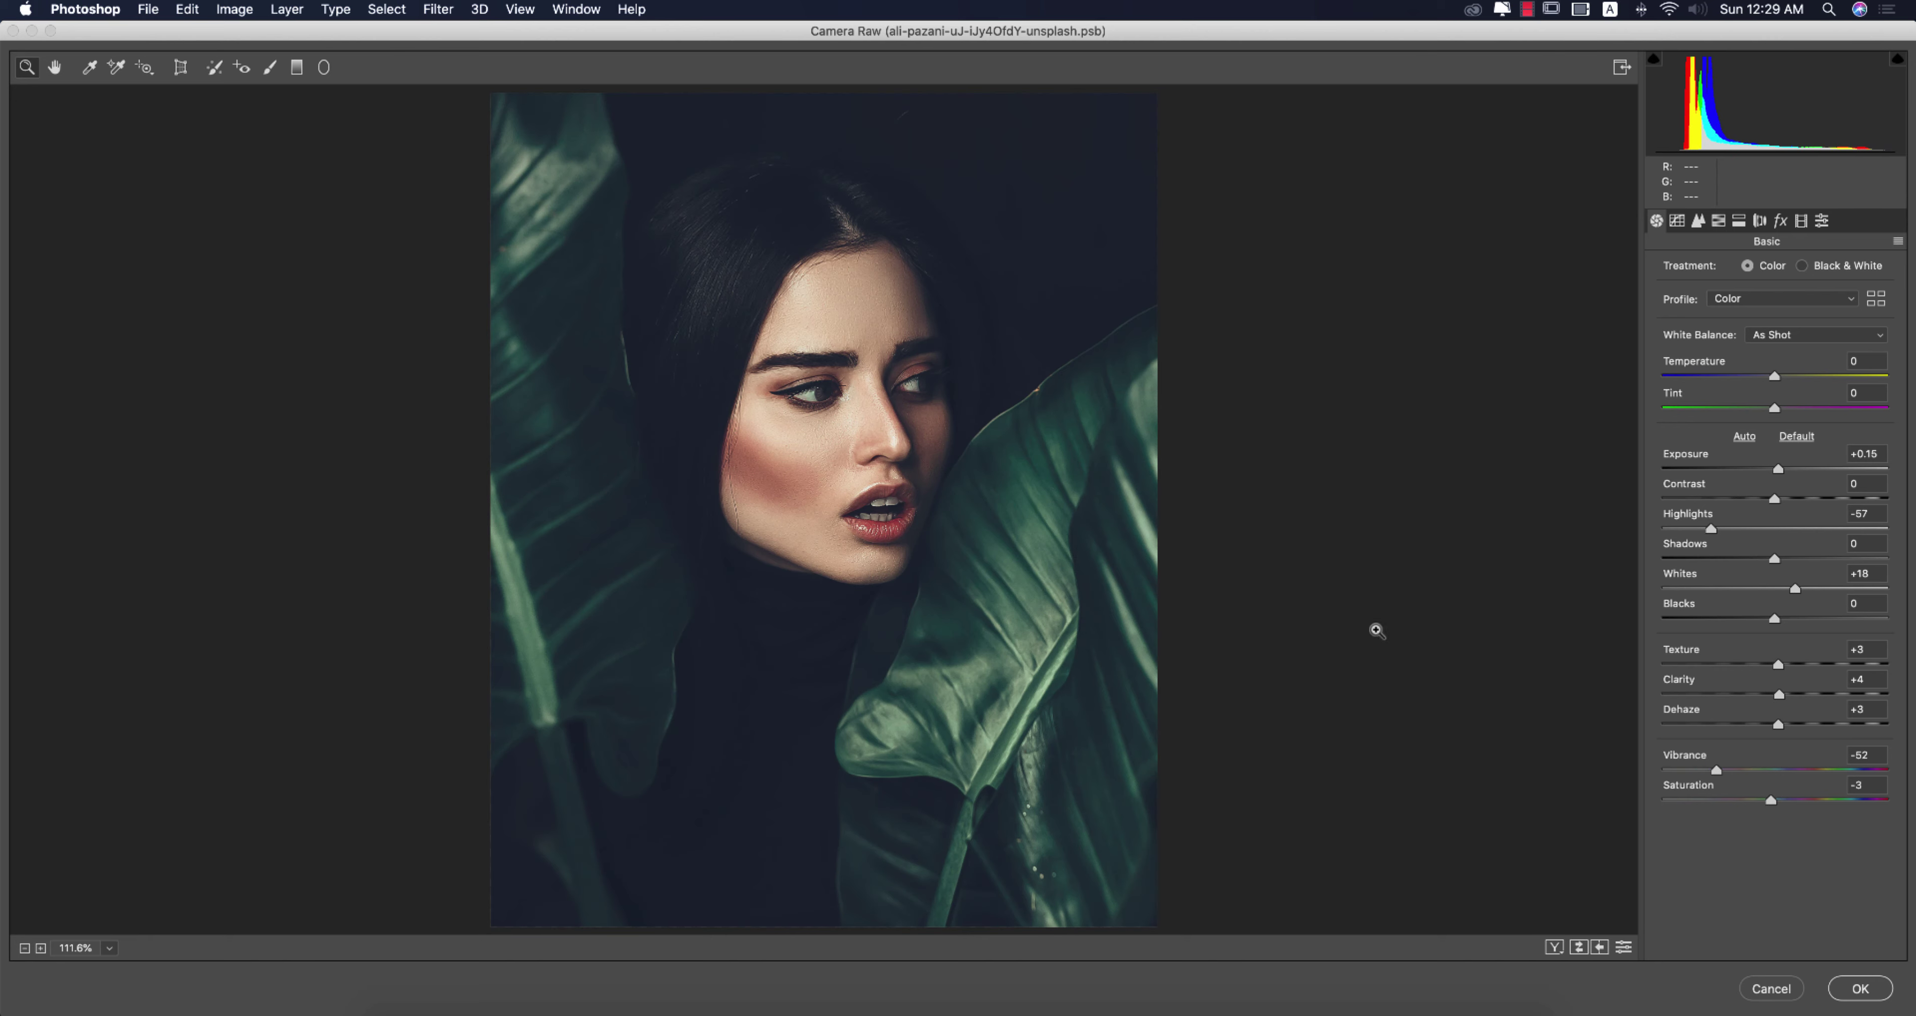
{"action": "left_click", "coordinate": [1854, 987]}
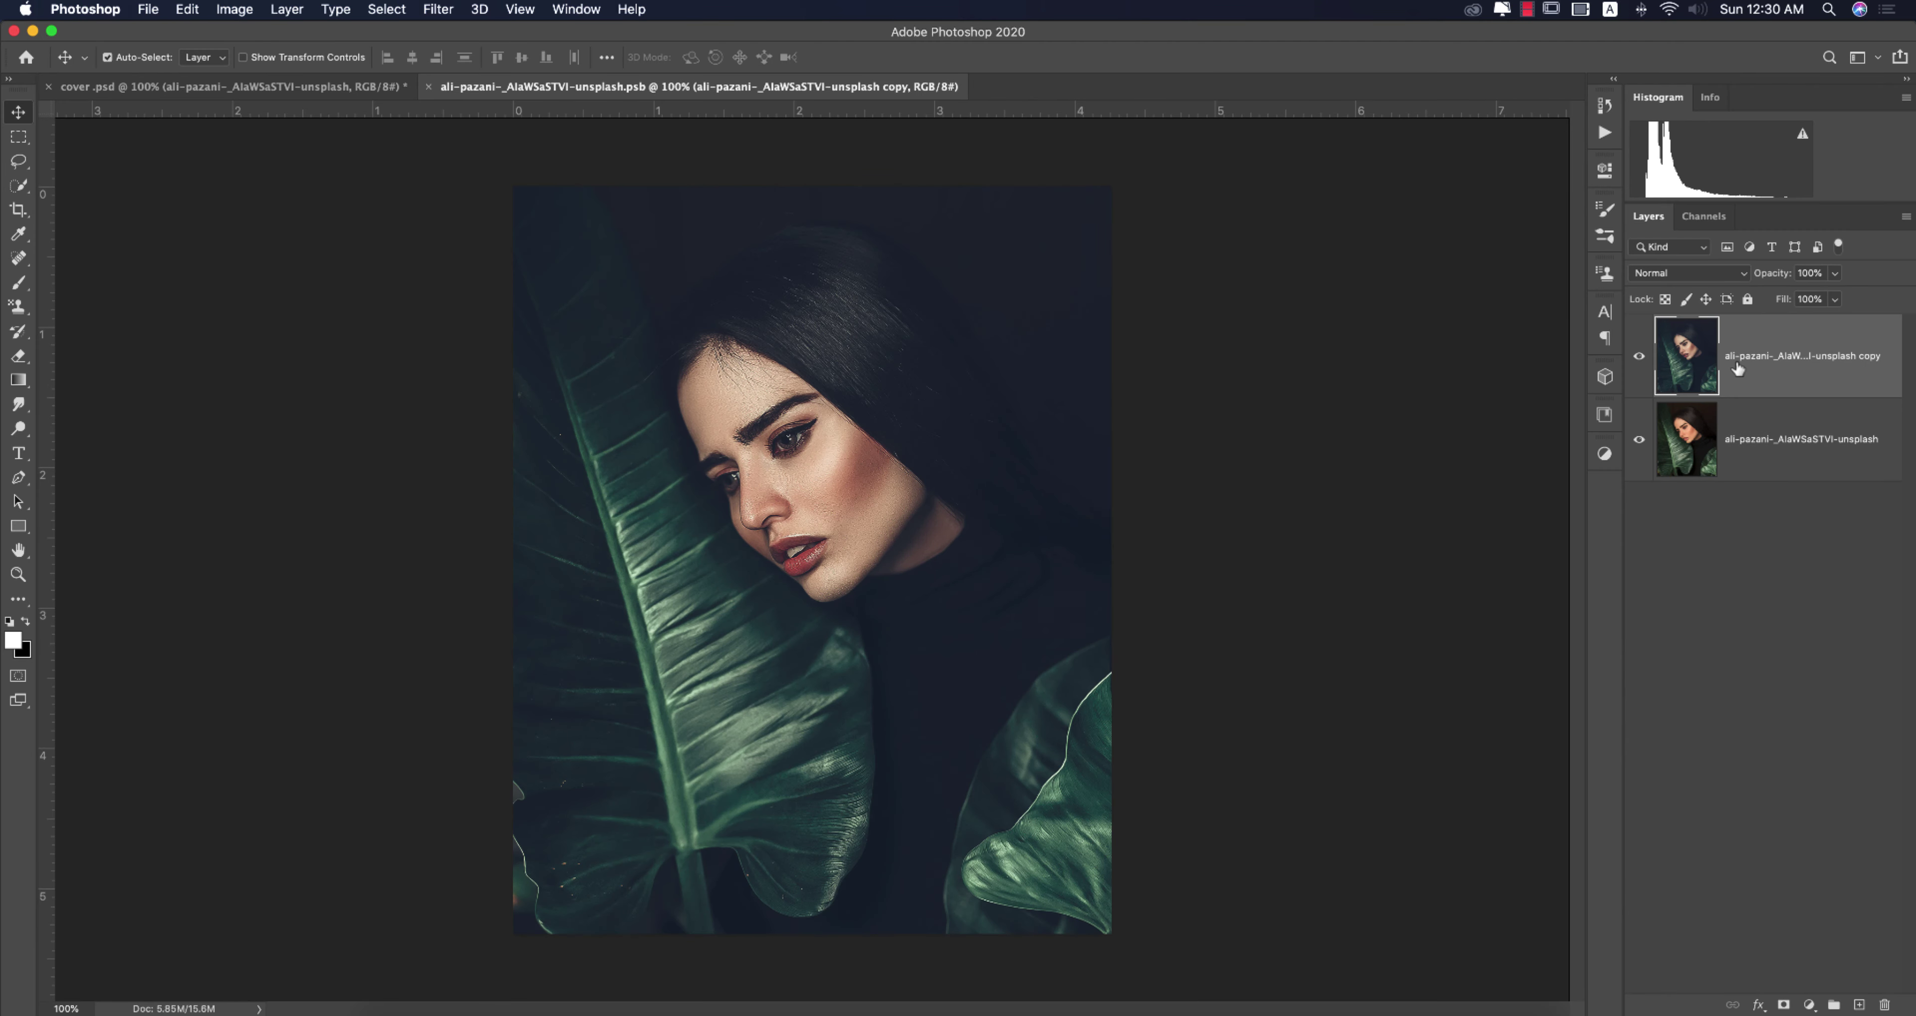
Delete the old copy layer and run Camera Raw Filter on a fresh duplicate.
{"action": "key", "text": "Delete"}
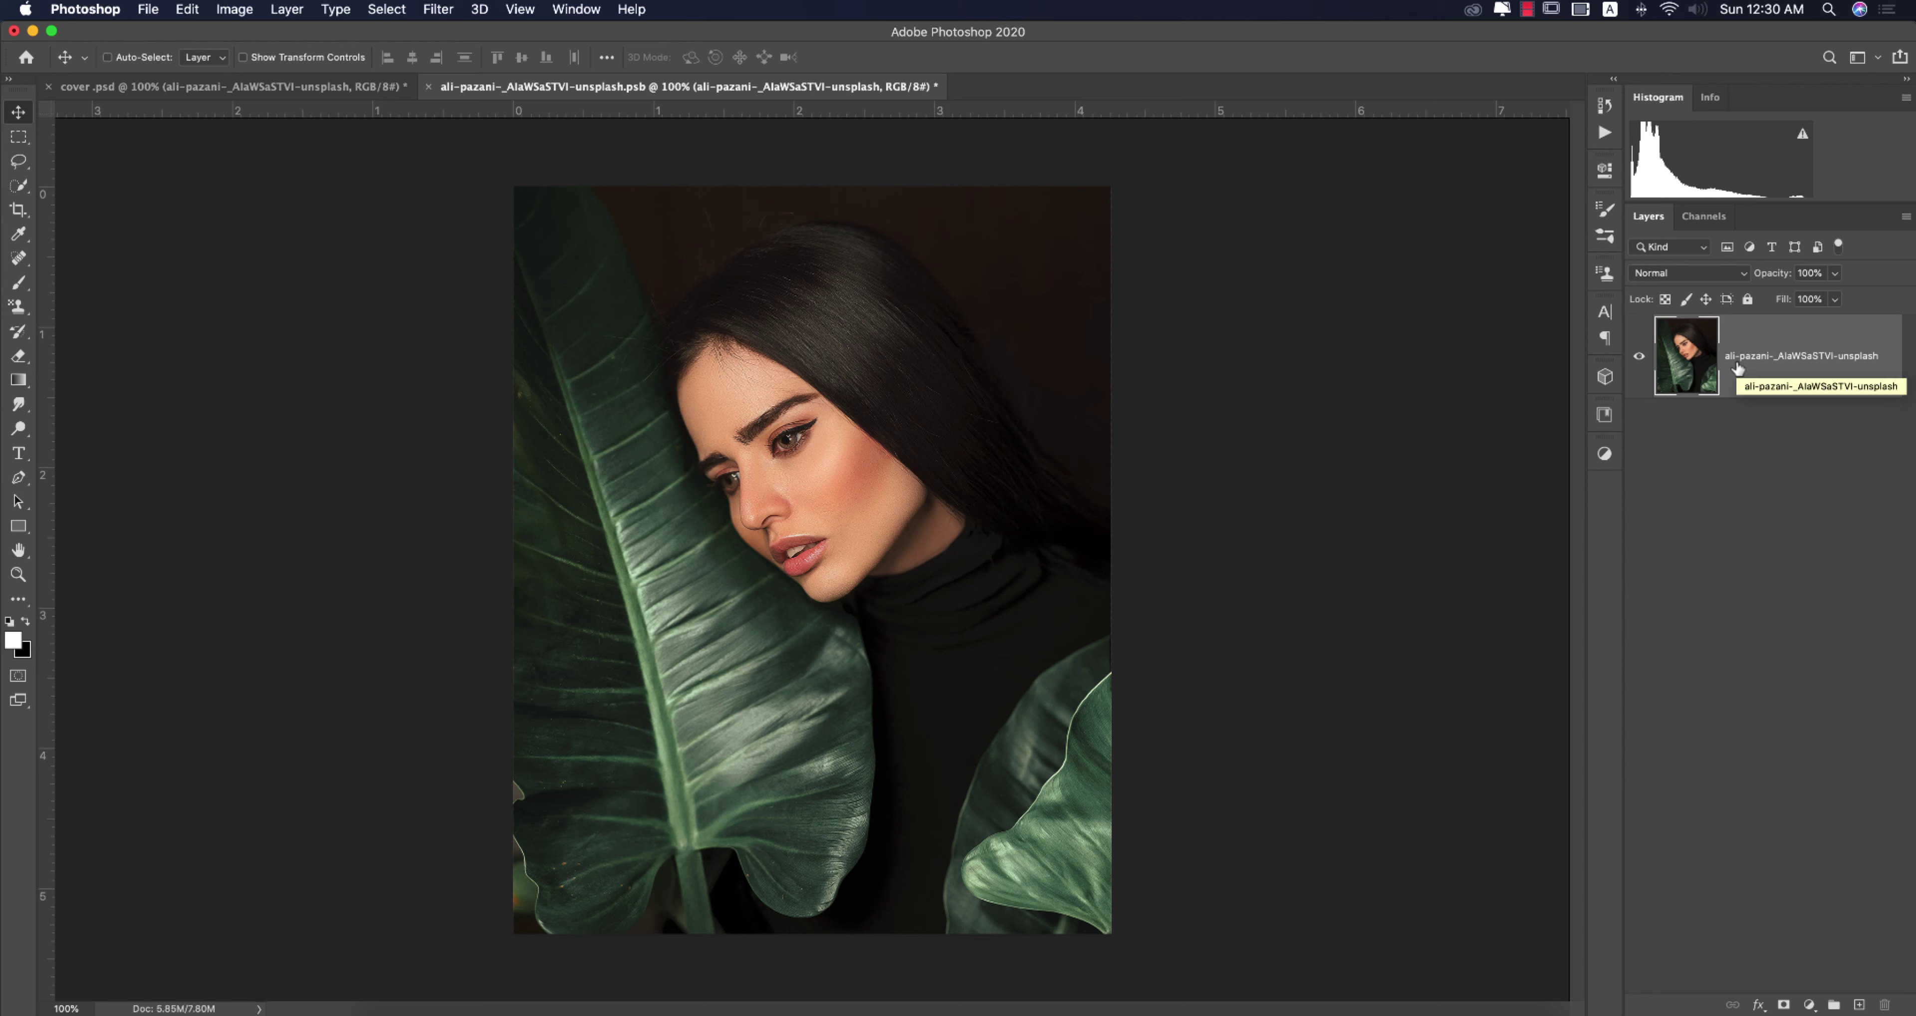
{"action": "key", "text": "super+j"}
{"action": "left_click", "coordinate": [438, 9]}
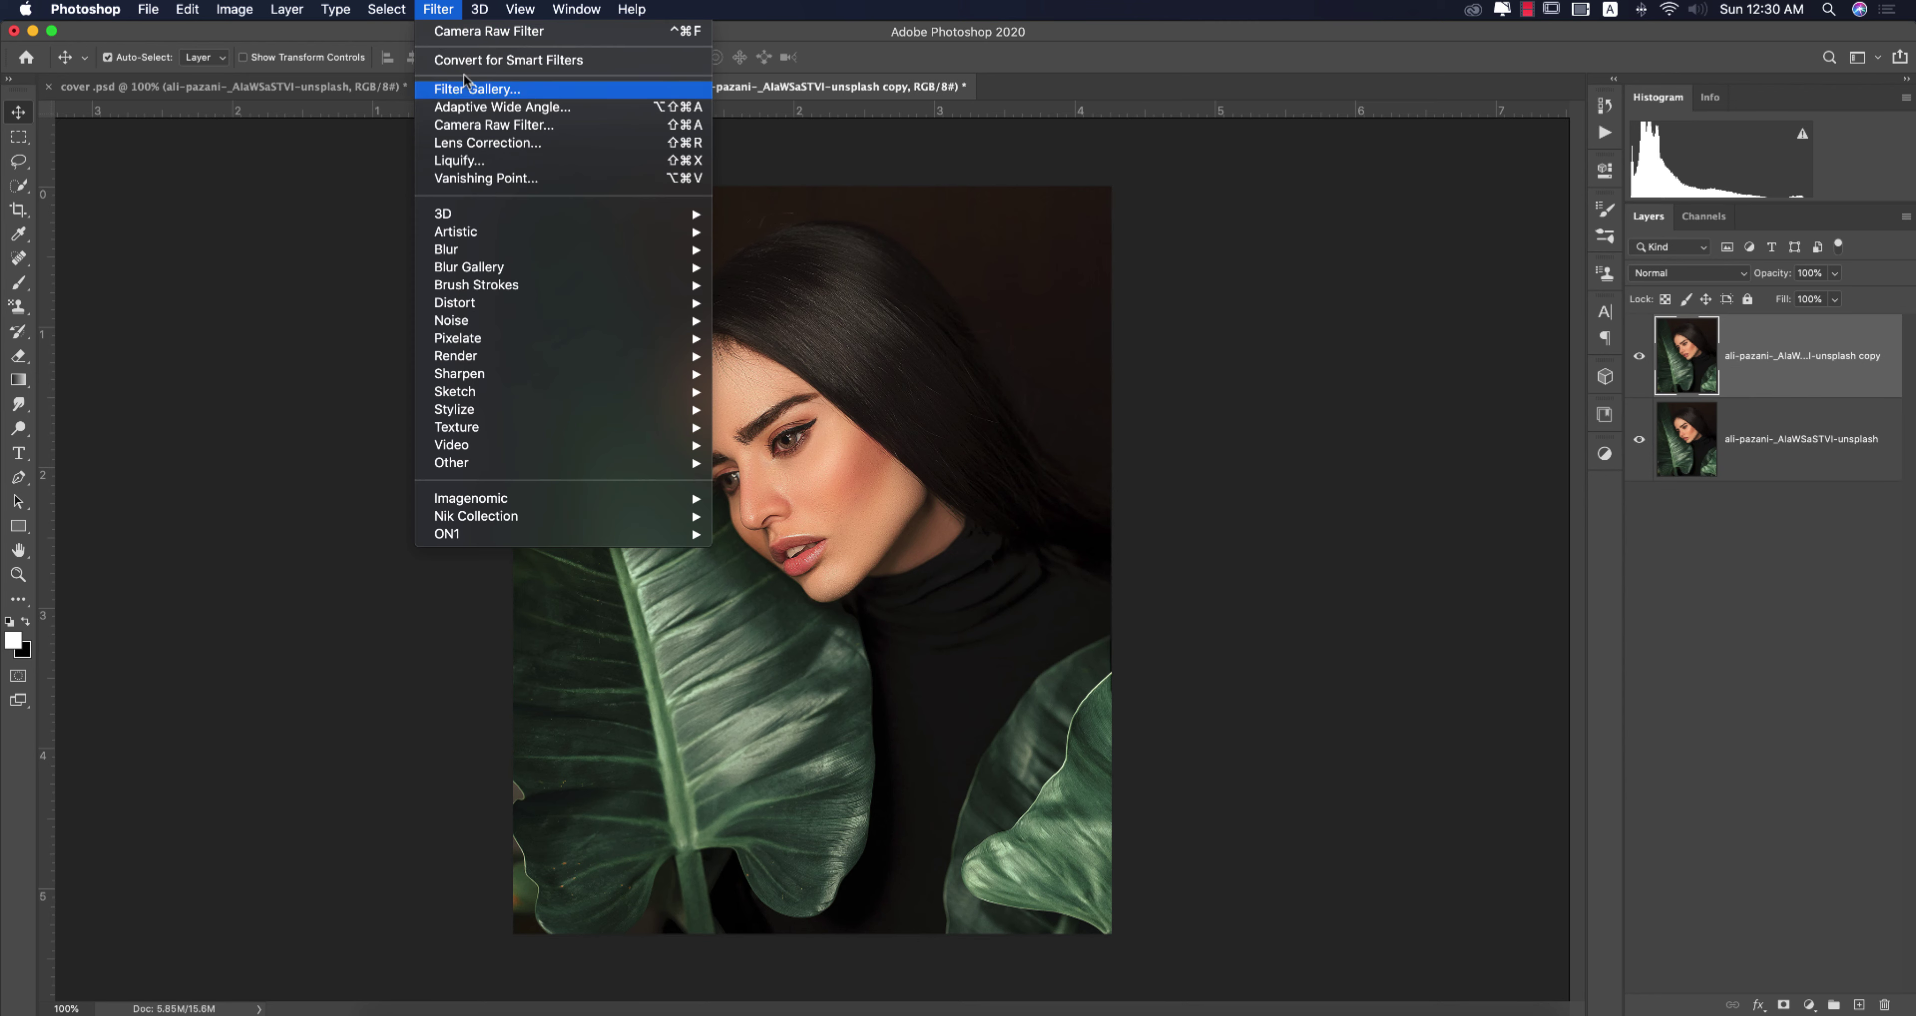
{"action": "left_click", "coordinate": [494, 126]}
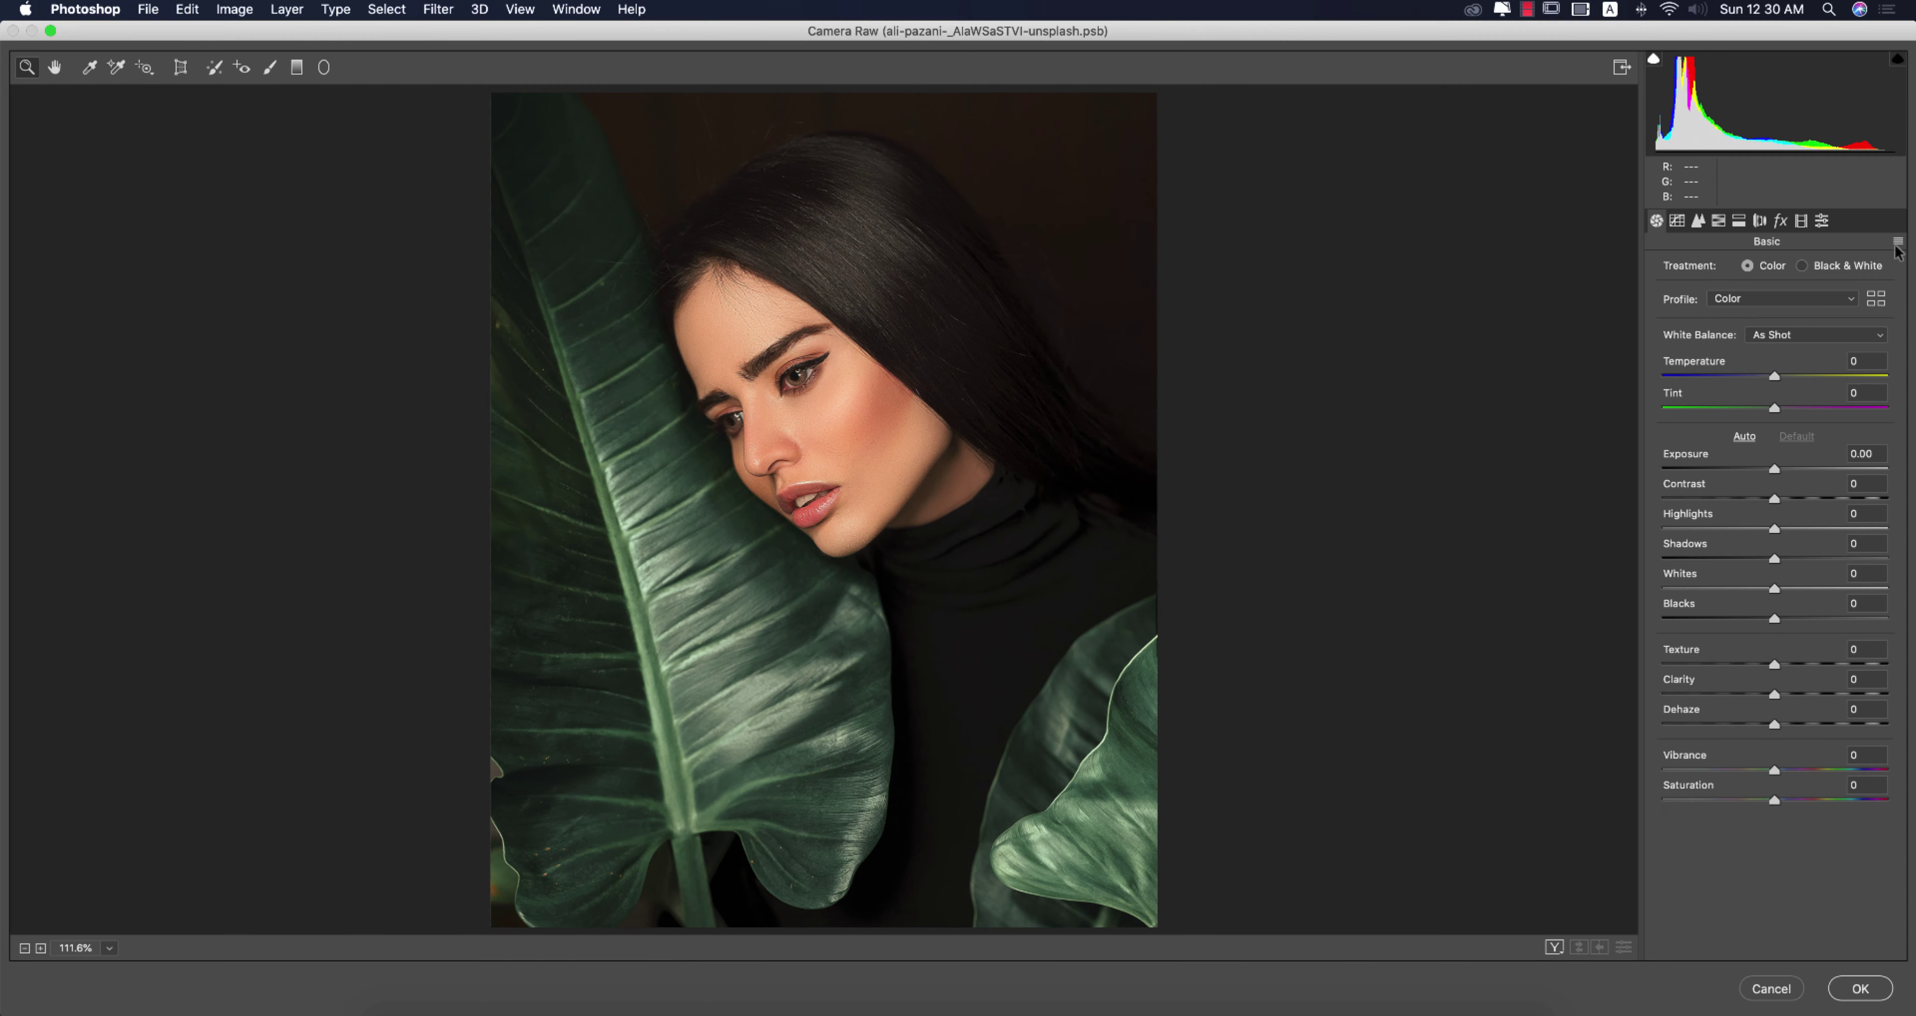
Load the portrait.xmp preset and apply it to the new copy layer.
{"action": "left_click", "coordinate": [1897, 241]}
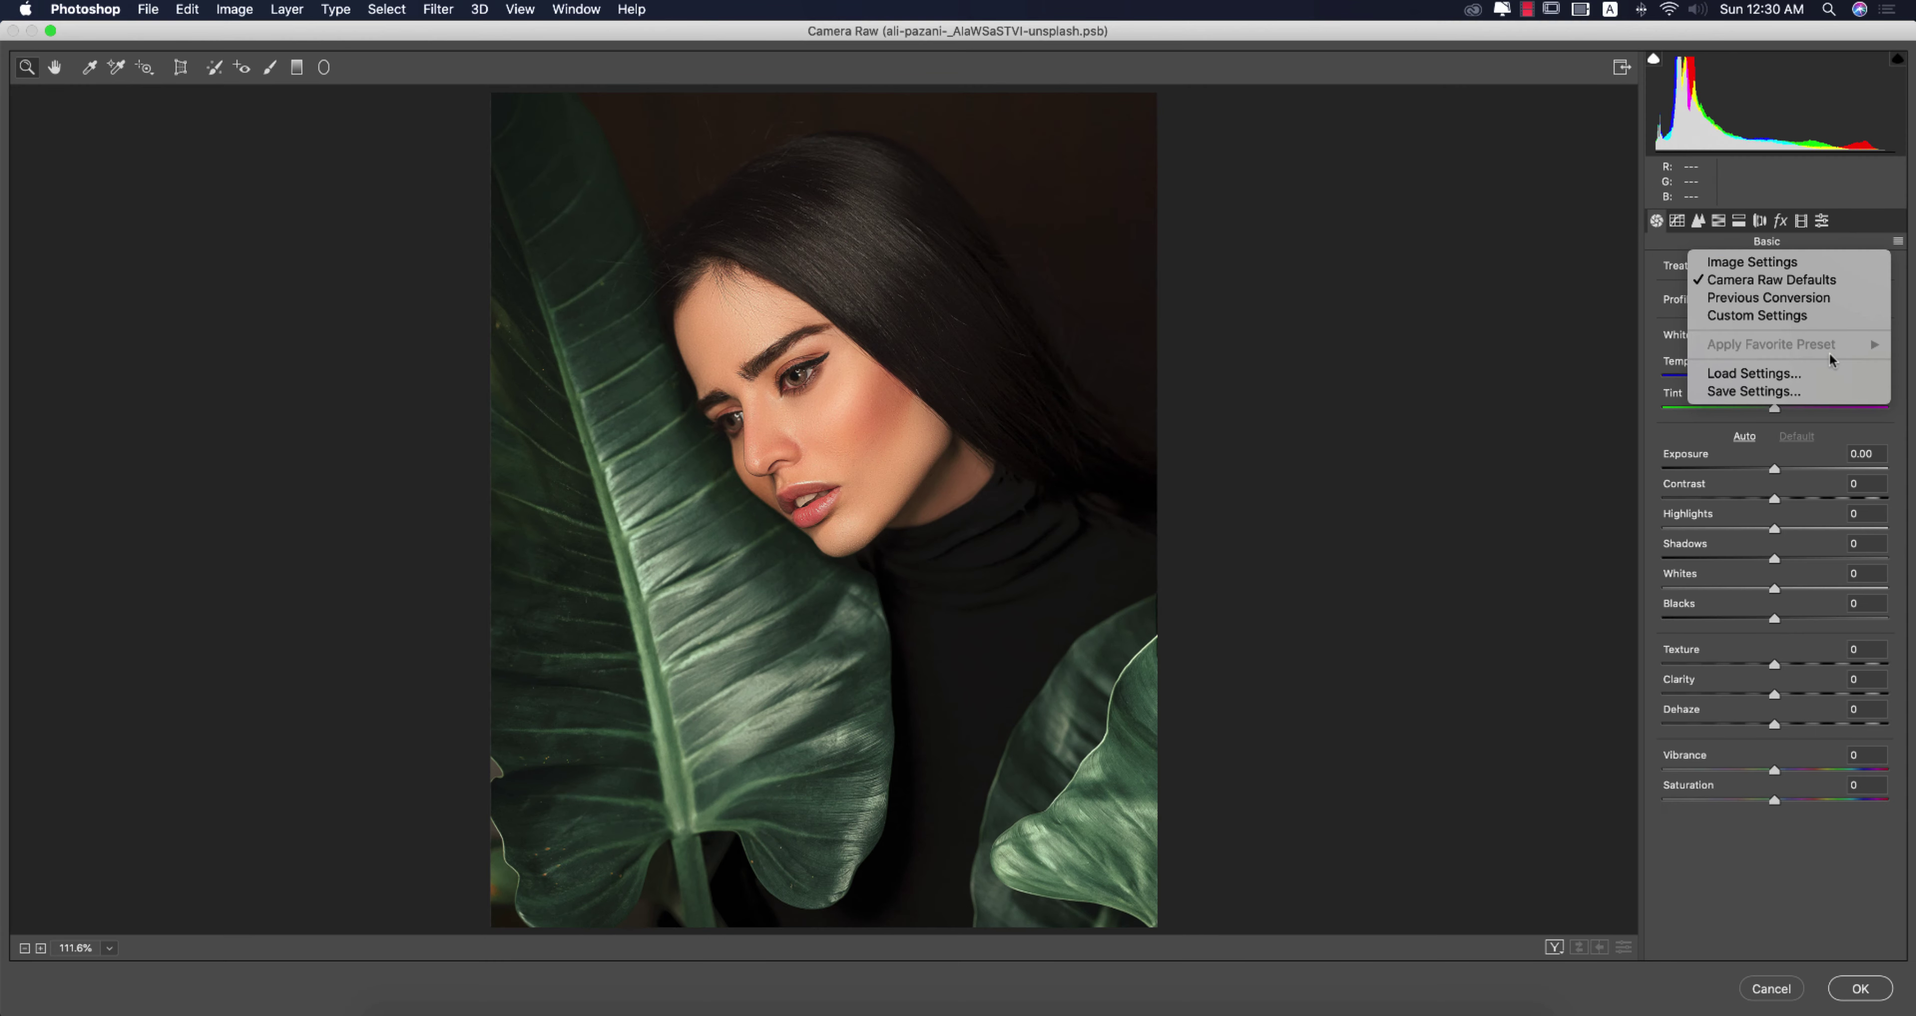
{"action": "left_click", "coordinate": [1802, 375]}
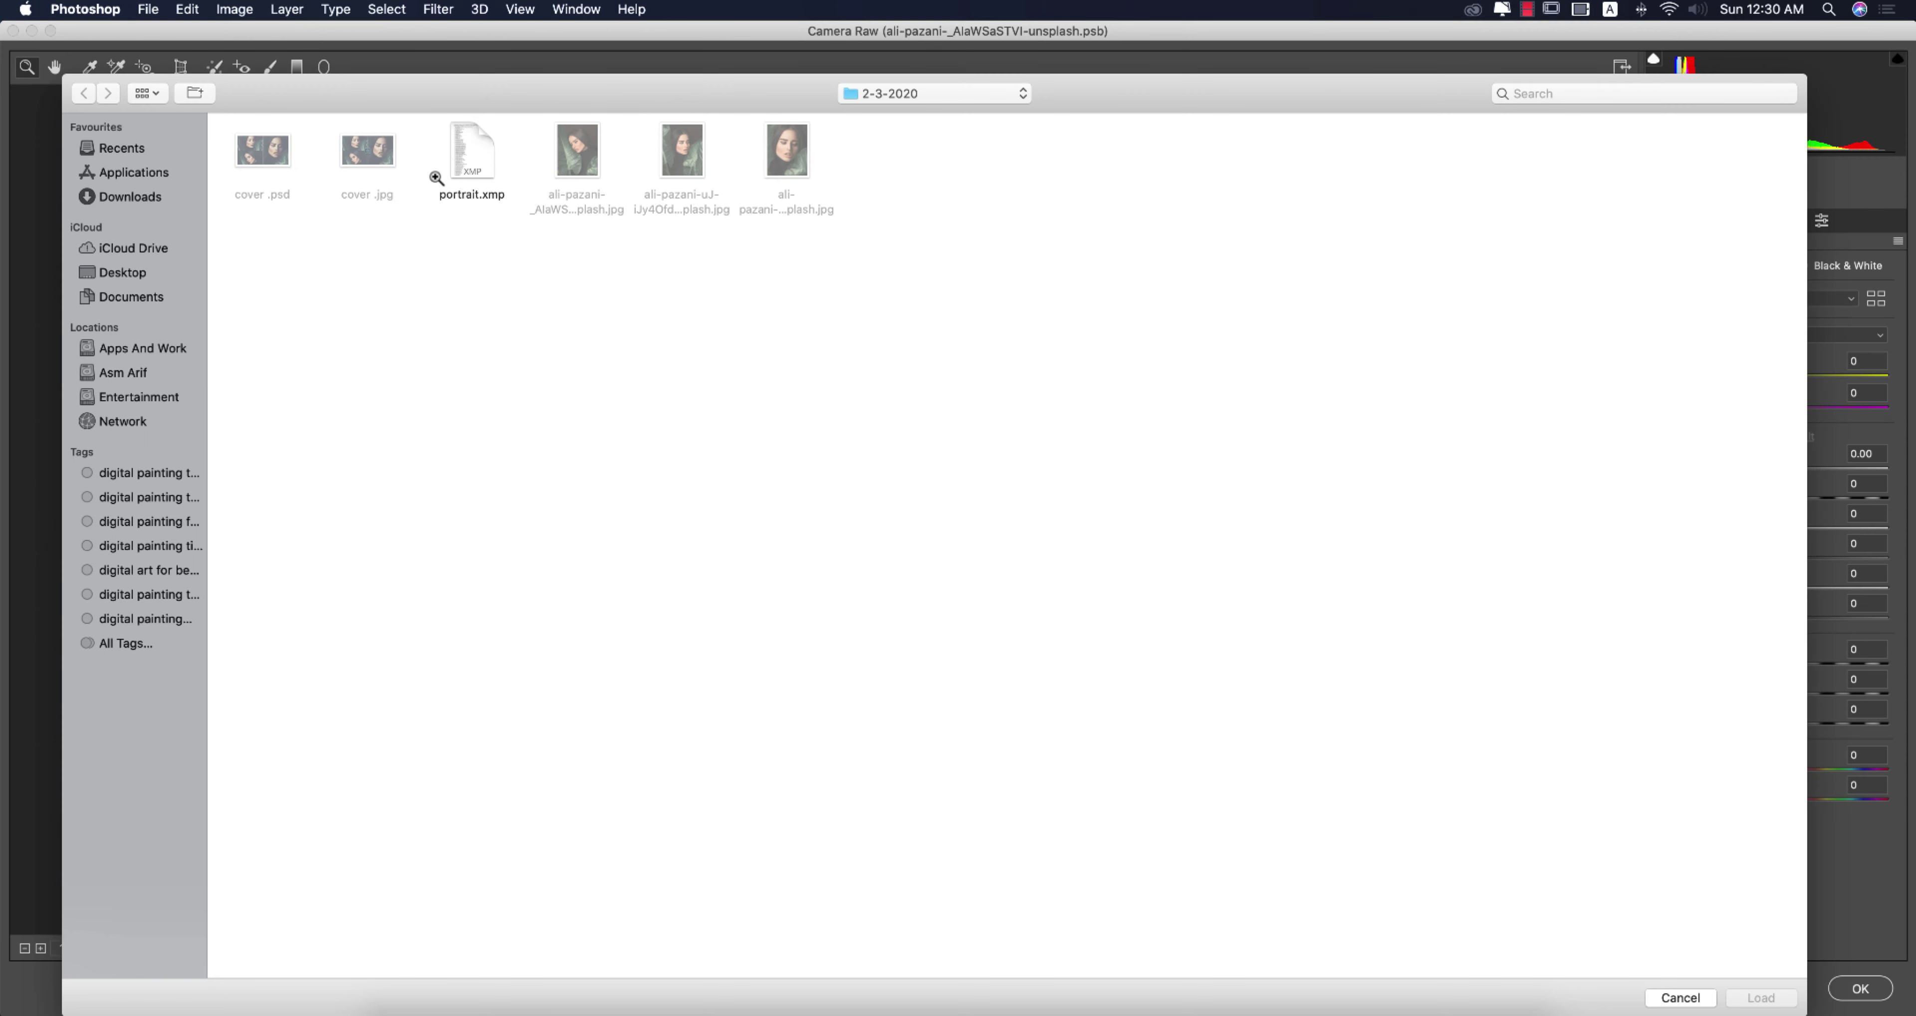
{"action": "left_click", "coordinate": [455, 160]}
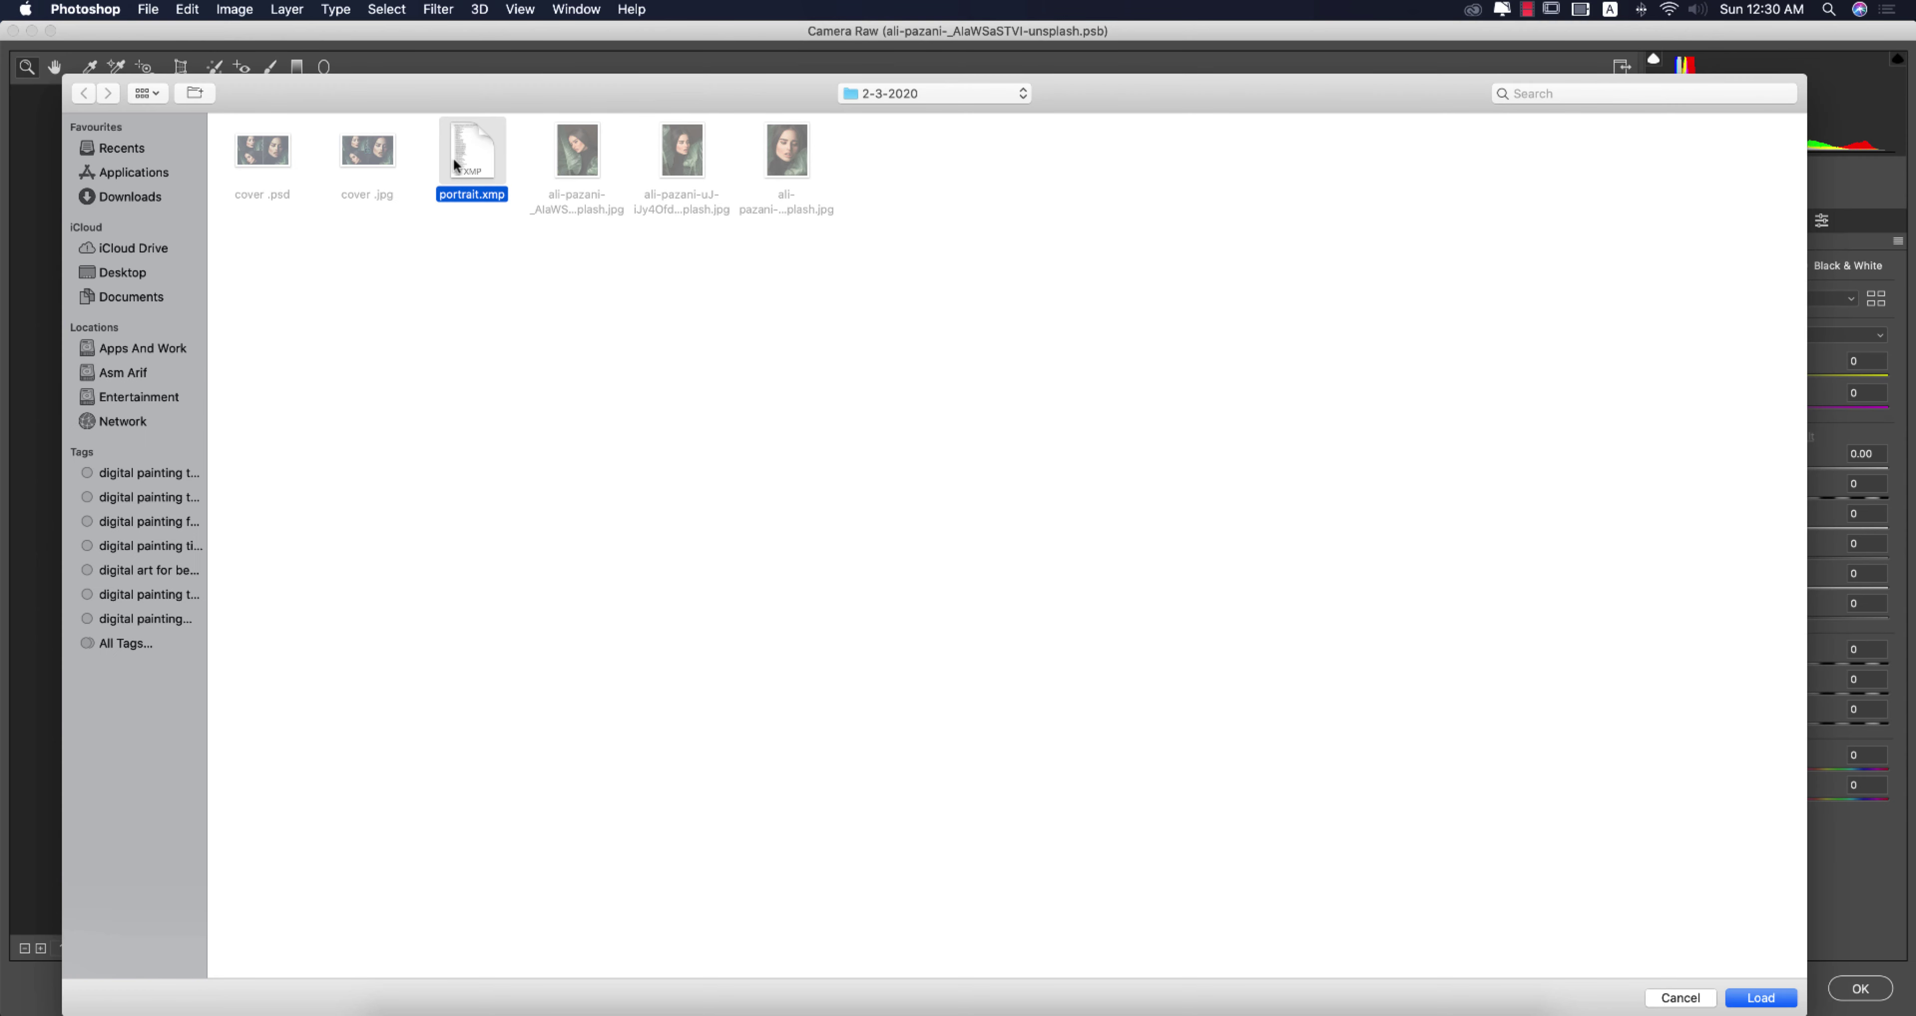
{"action": "double_click", "coordinate": [453, 157]}
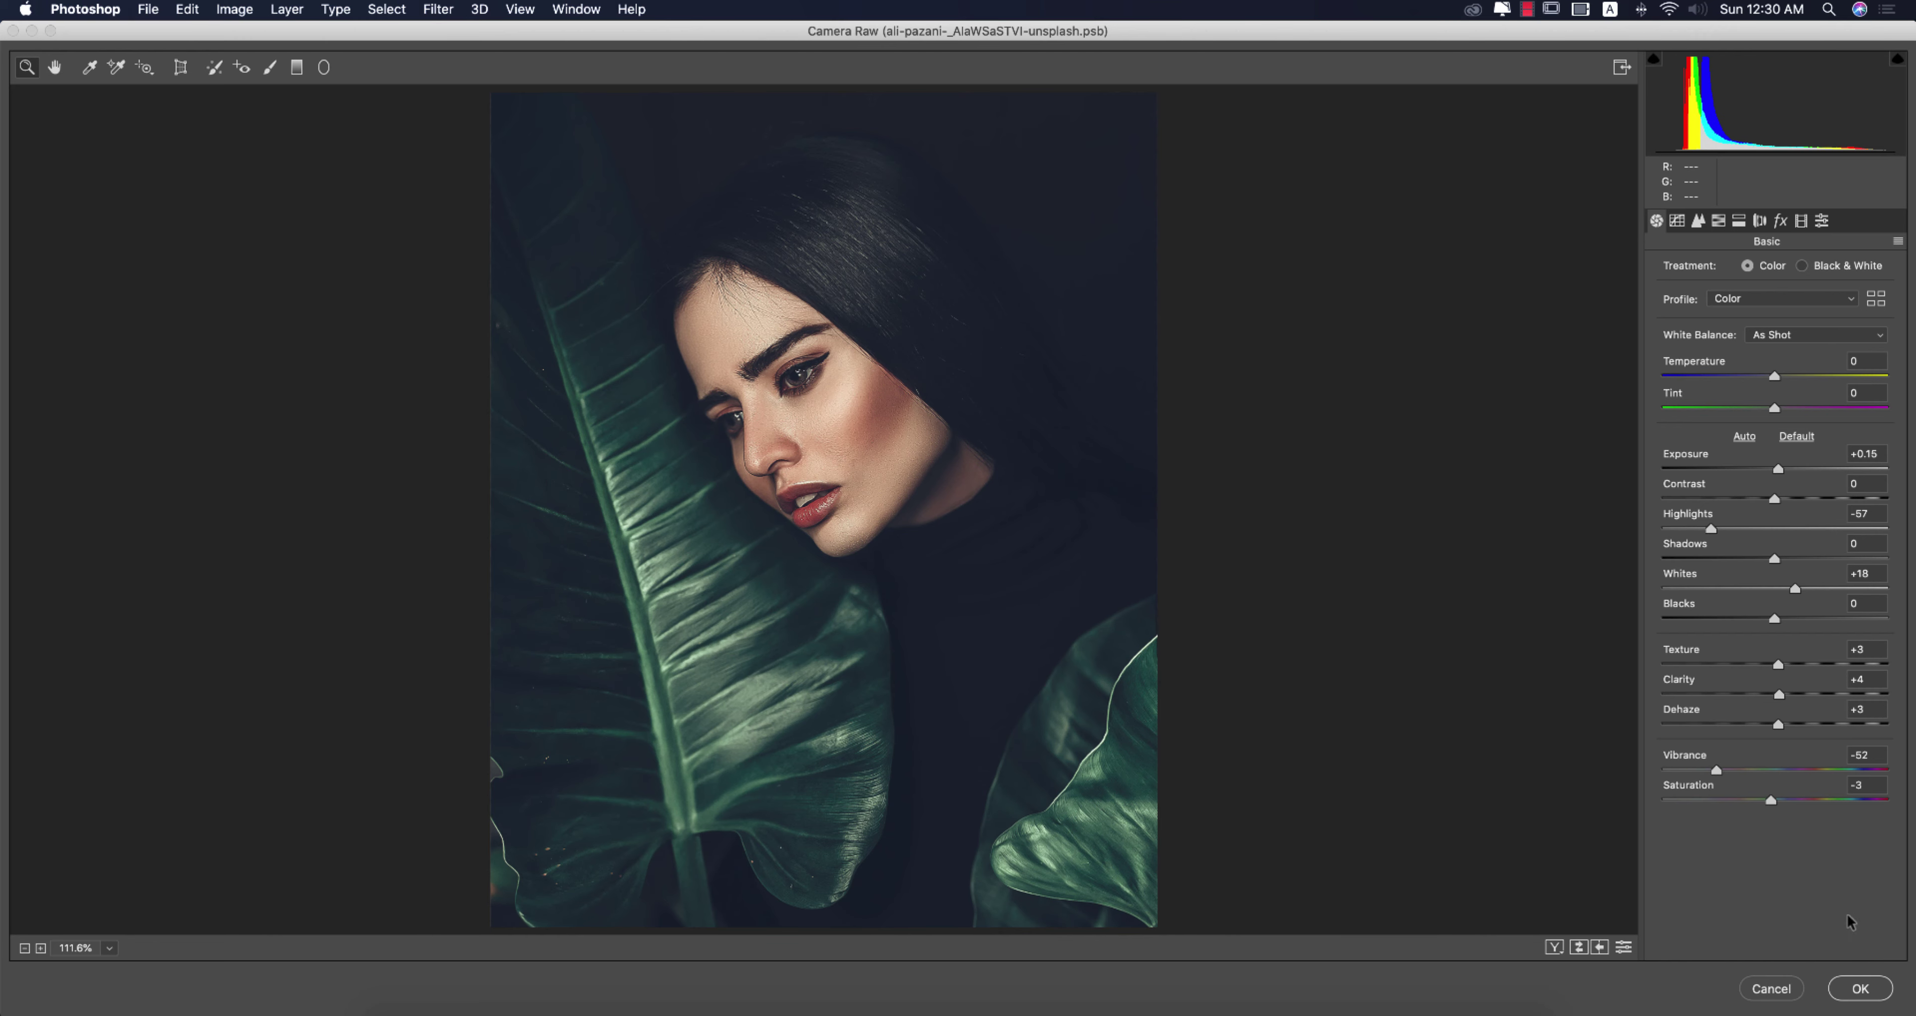
{"action": "left_click", "coordinate": [1857, 986]}
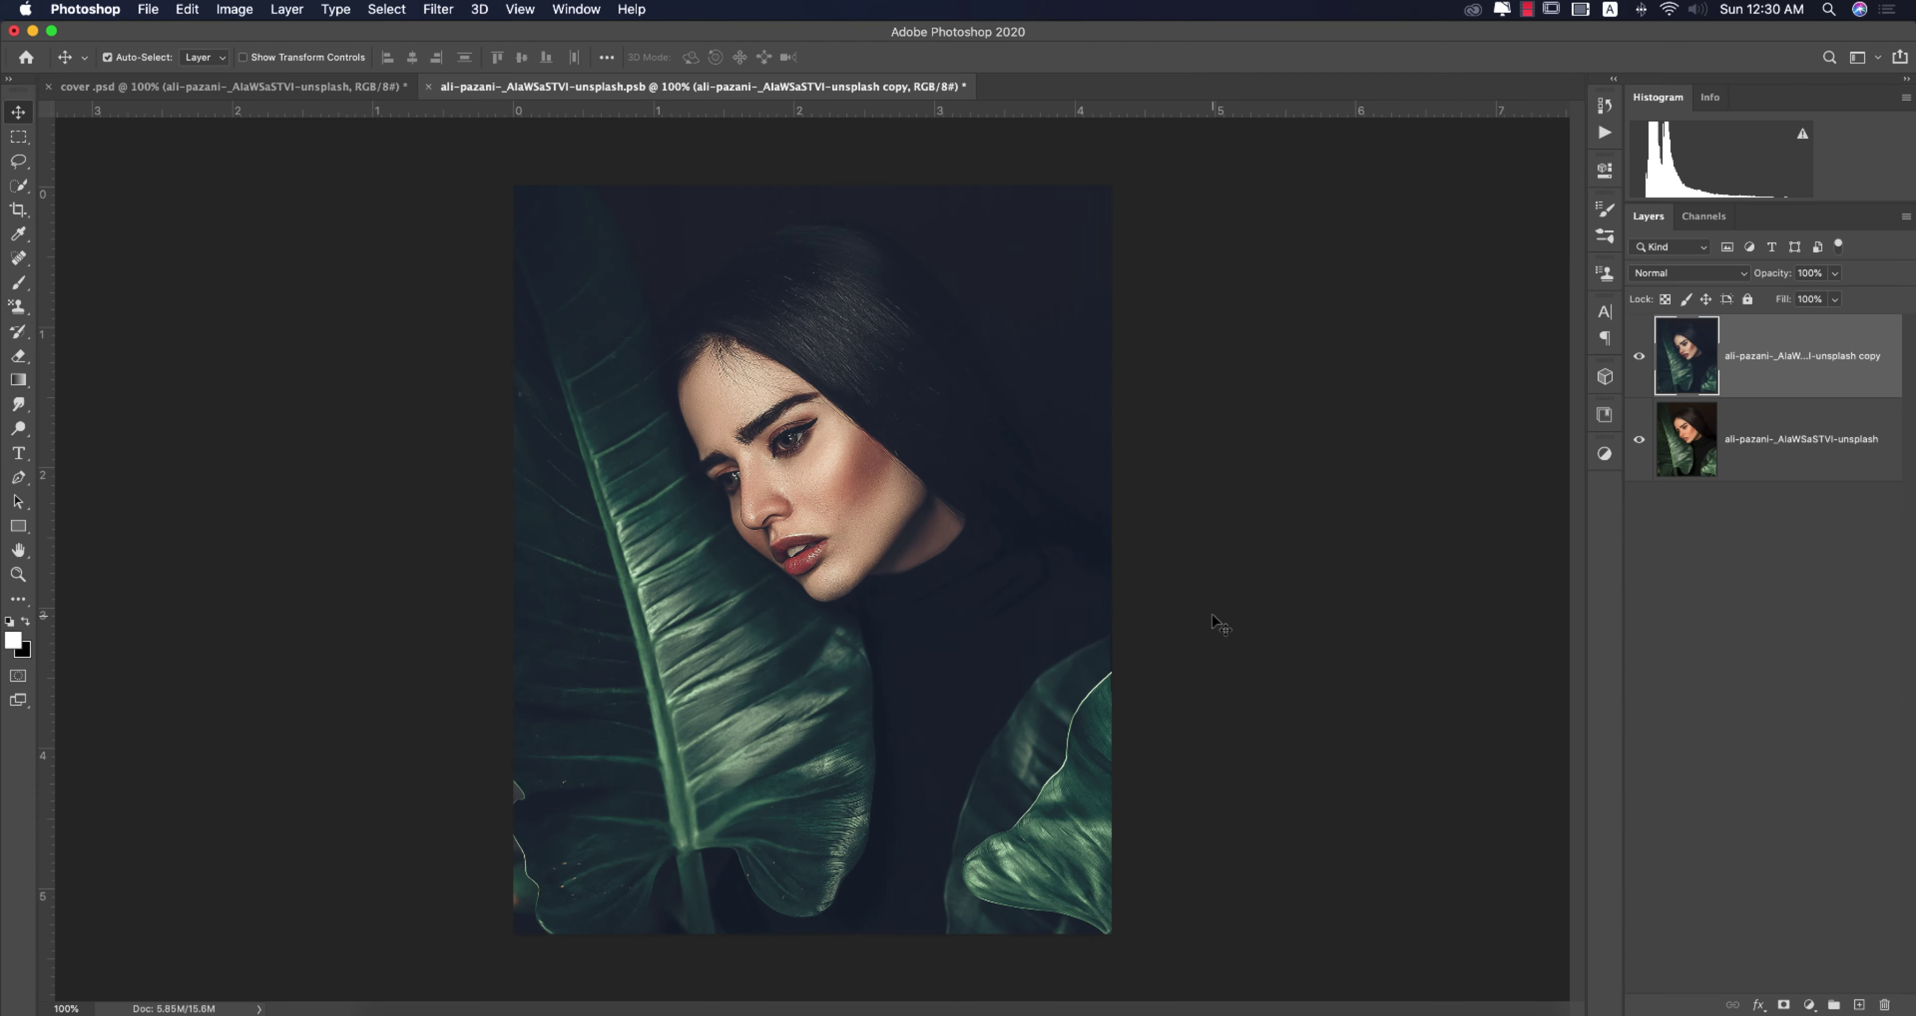
Save and close the recoloured smart object, then deselect the layer in cover.psd.
{"action": "key", "text": "super+s"}
{"action": "key", "text": "super+w"}
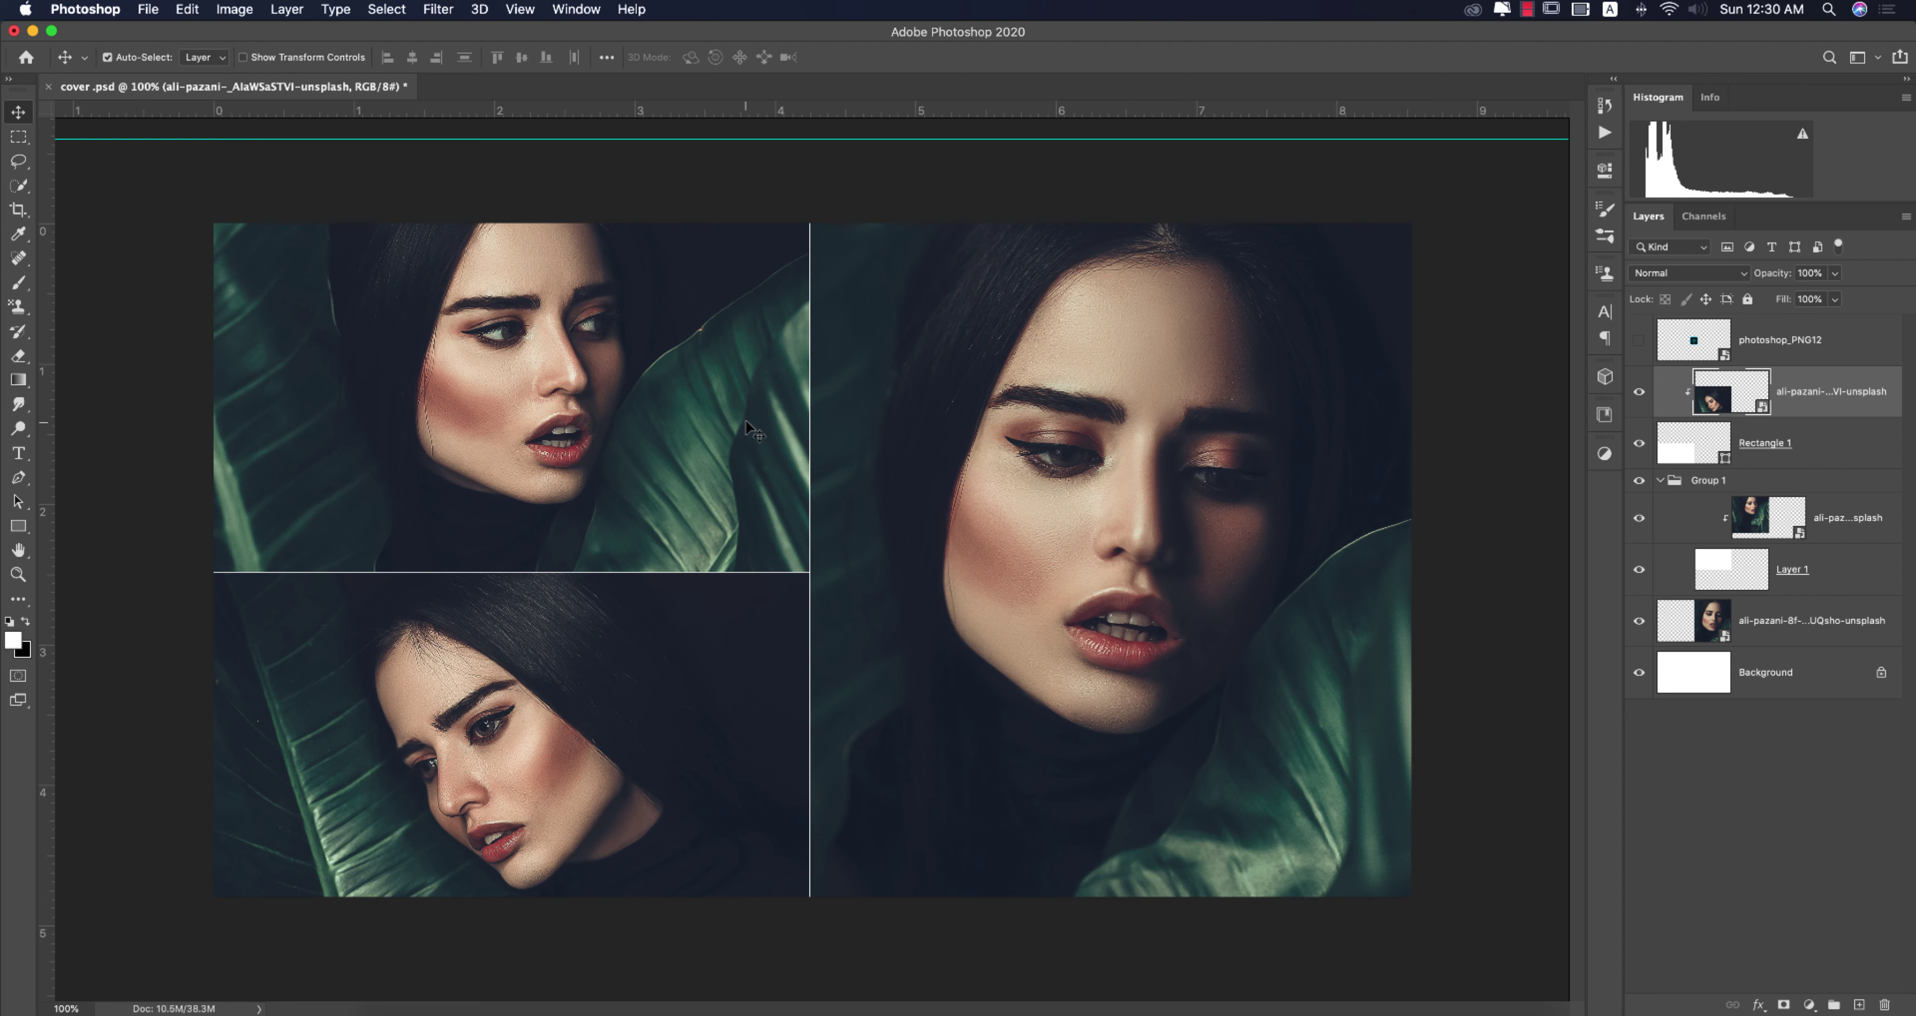
{"action": "left_click", "coordinate": [1447, 493]}
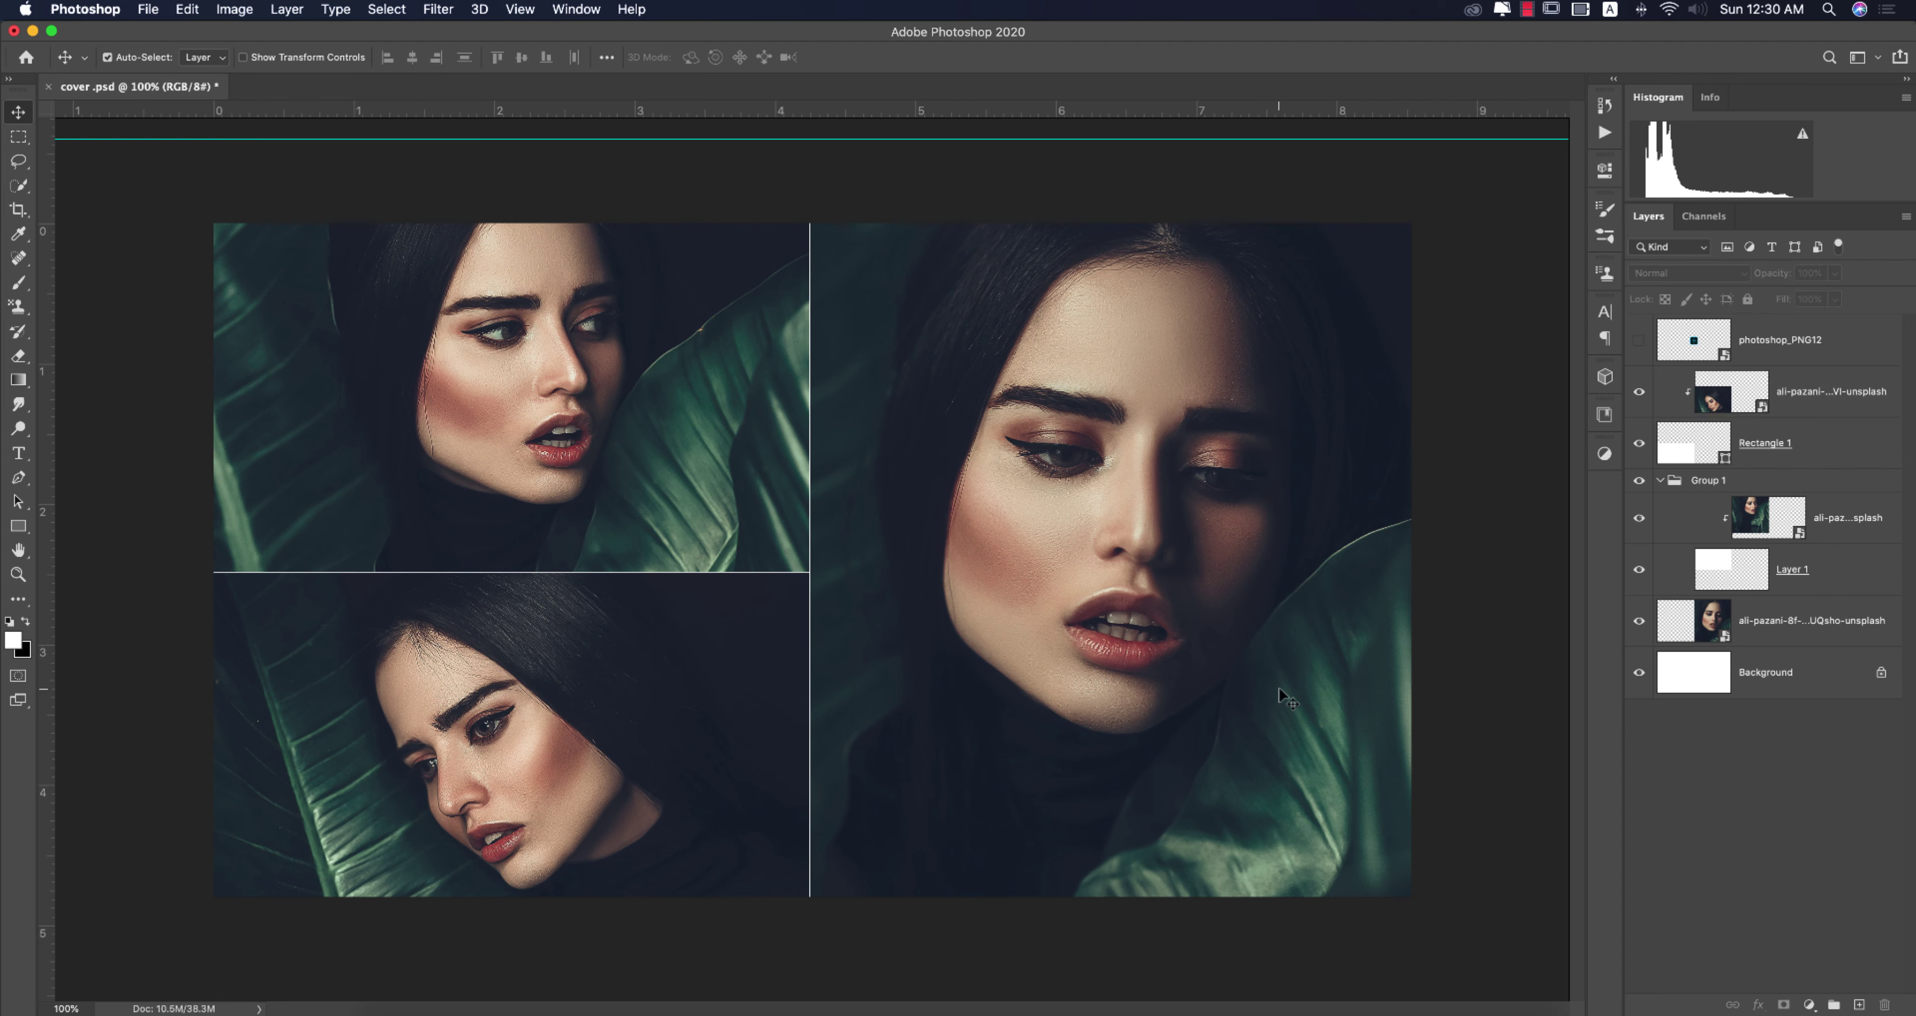